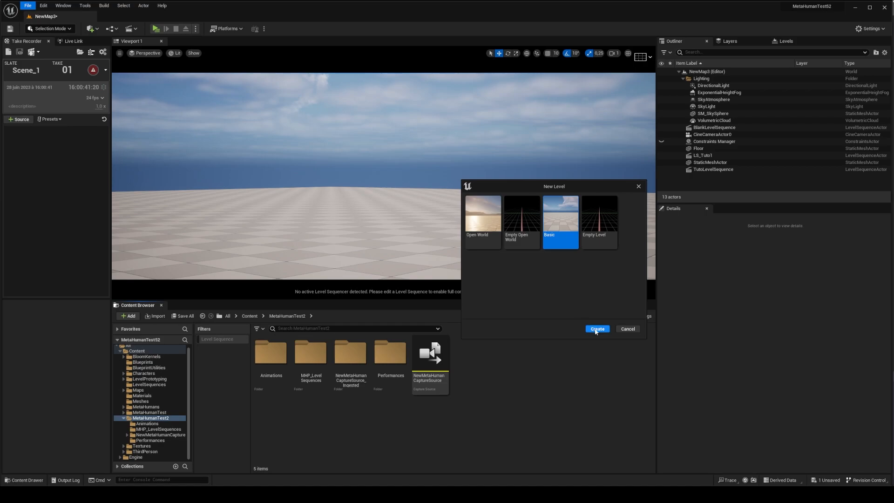
Create a new level from the Basic template and save it as TutoLevelPart2 in the Content folder
{"action": "left_click", "coordinate": [615, 325]}
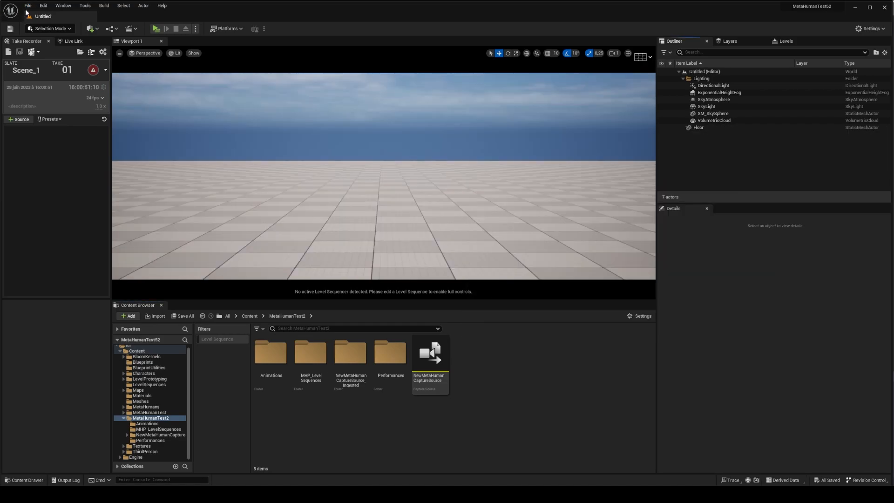
{"action": "left_click", "coordinate": [28, 6]}
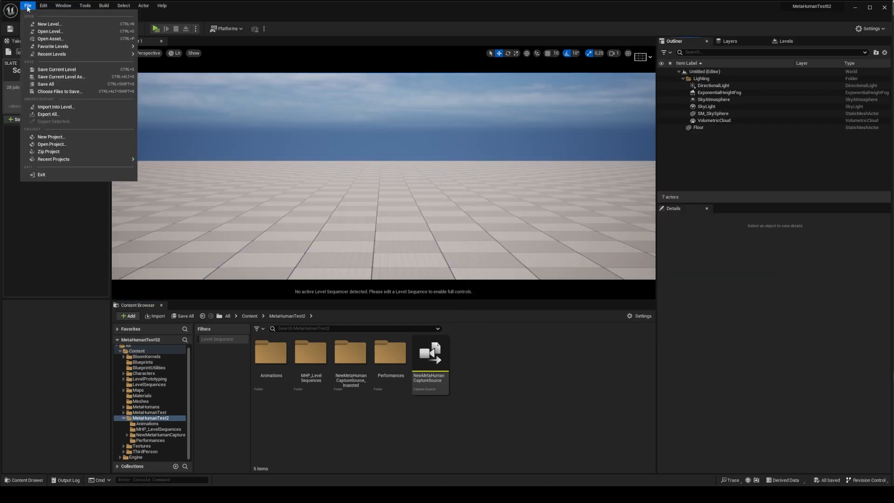
{"action": "left_click", "coordinate": [83, 76]}
{"action": "type", "text": "TutoLevelPart2"}
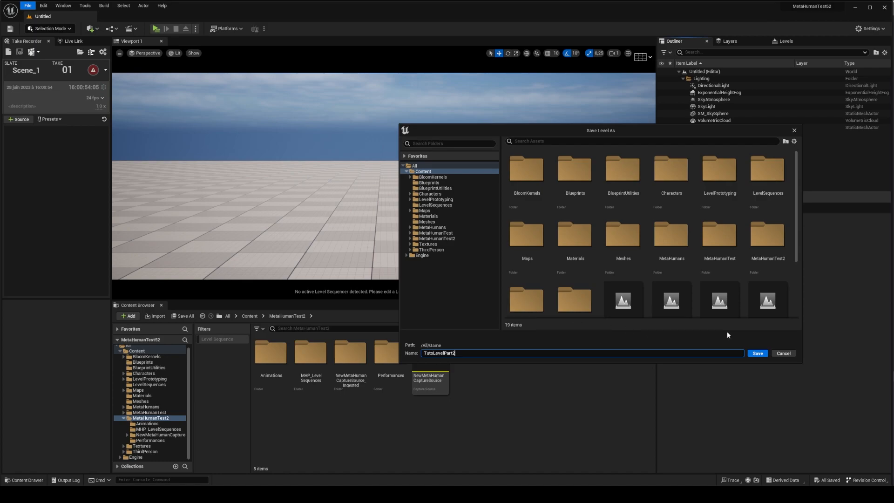
{"action": "left_click", "coordinate": [758, 354]}
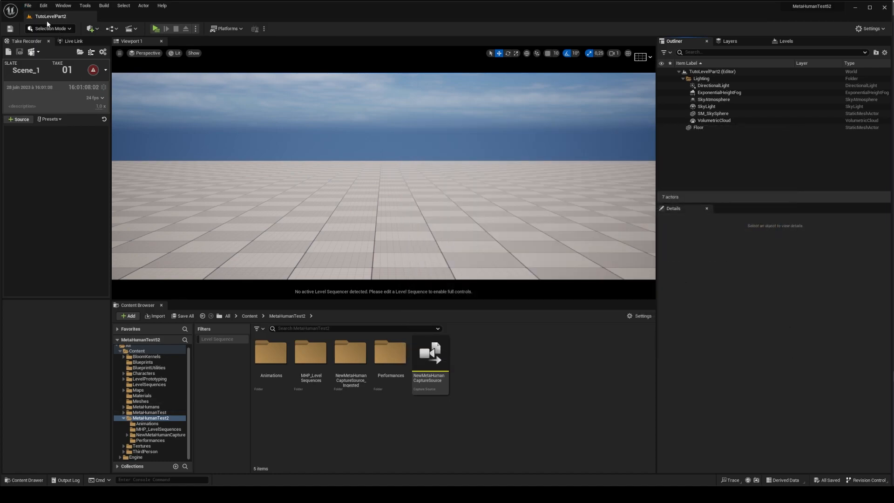
Review the local MetaHuman Paul-Nasim in Quixel Bridge with Highest Quality chosen as its download quality
{"action": "left_click", "coordinate": [57, 7]}
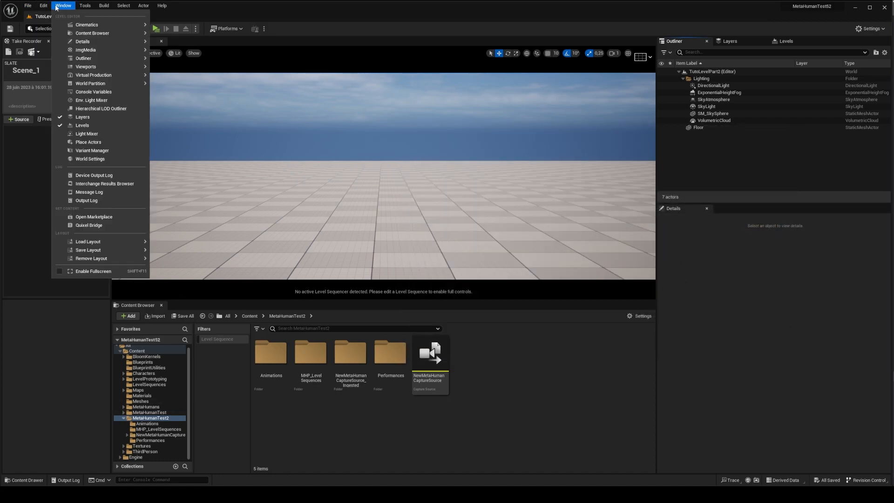
{"action": "left_click", "coordinate": [90, 225]}
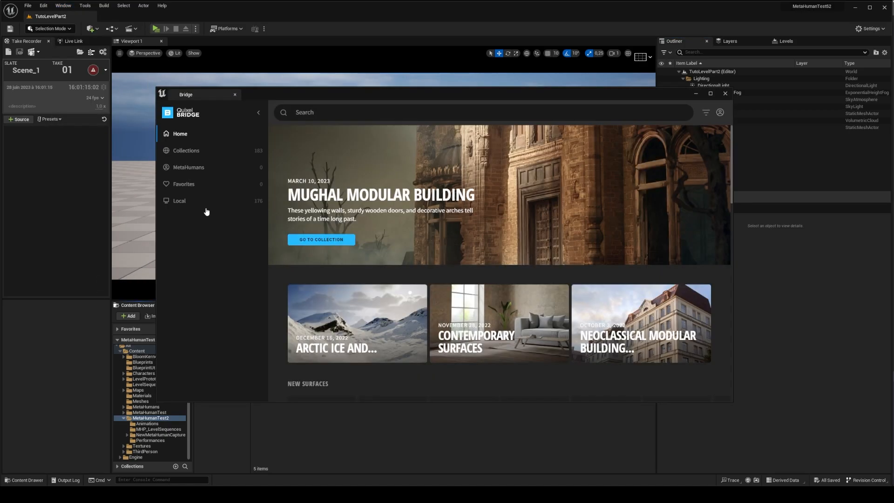
{"action": "left_click", "coordinate": [190, 201]}
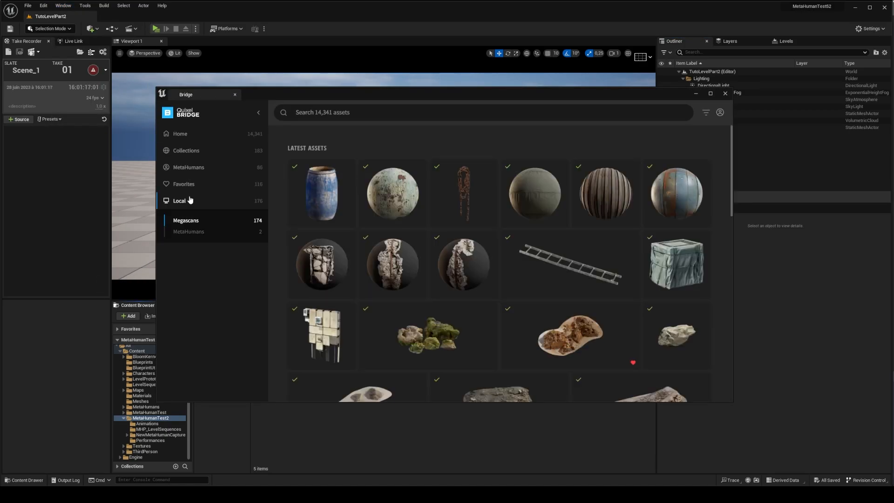
{"action": "left_click", "coordinate": [193, 232]}
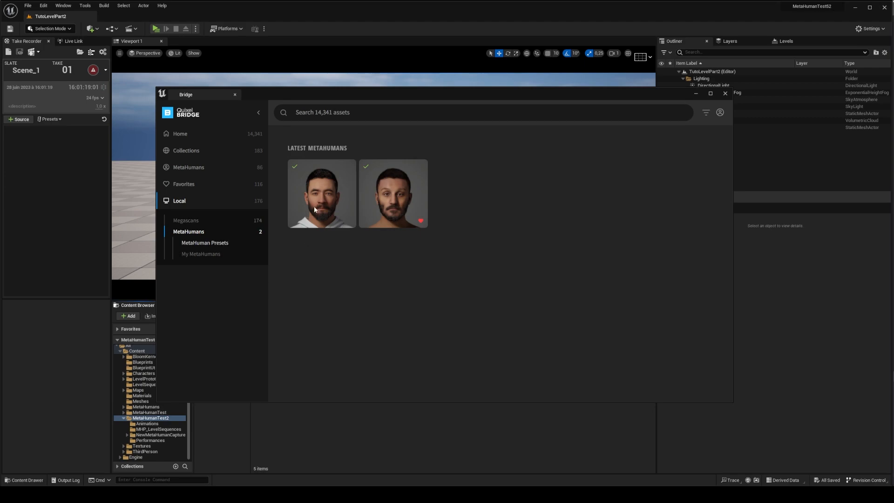
{"action": "left_click", "coordinate": [314, 194]}
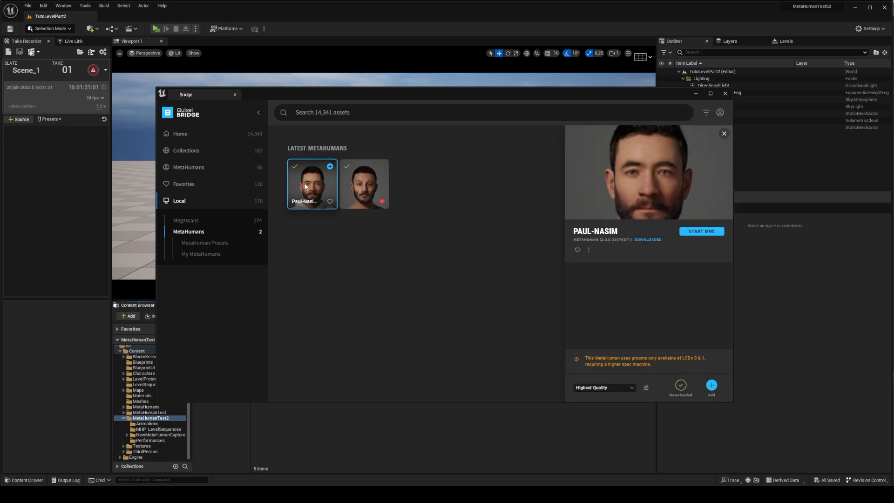
{"action": "left_click", "coordinate": [617, 389]}
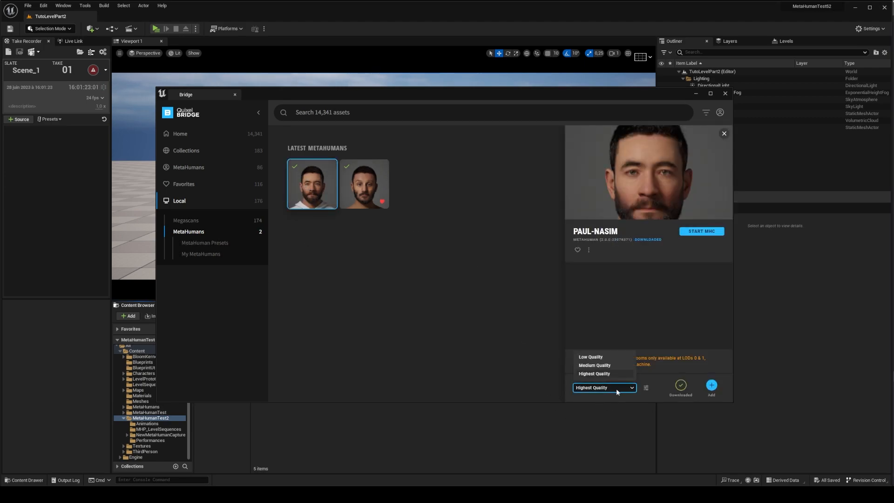
{"action": "left_click", "coordinate": [600, 374]}
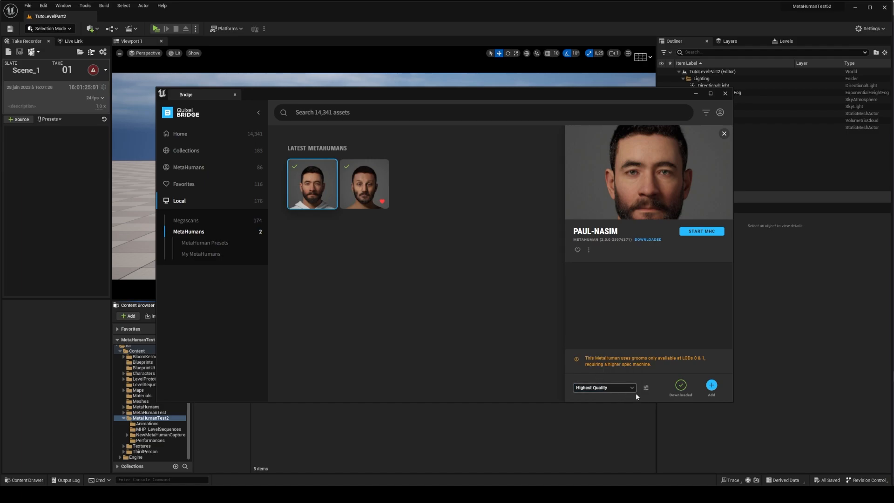
{"action": "left_click", "coordinate": [726, 93]}
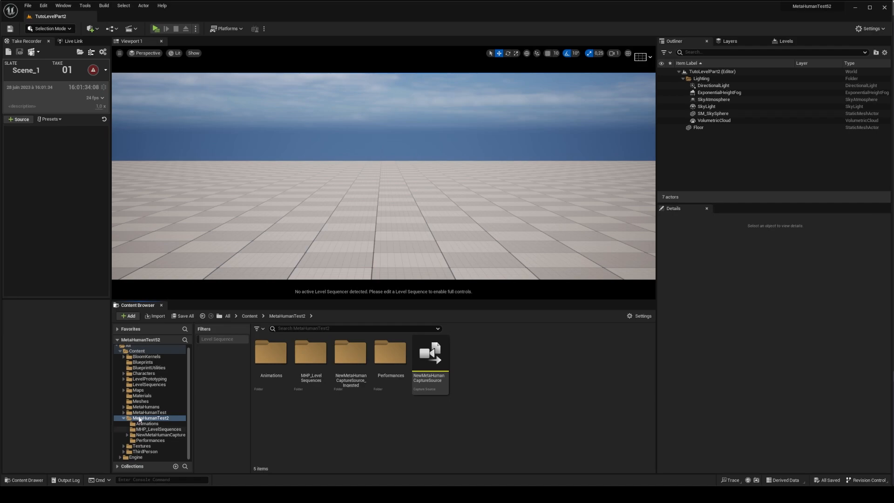
Open the BP_Paul-Nasim blueprint from the MetaHumans folder and examine the character's upper body in its viewport
{"action": "left_click", "coordinate": [151, 407]}
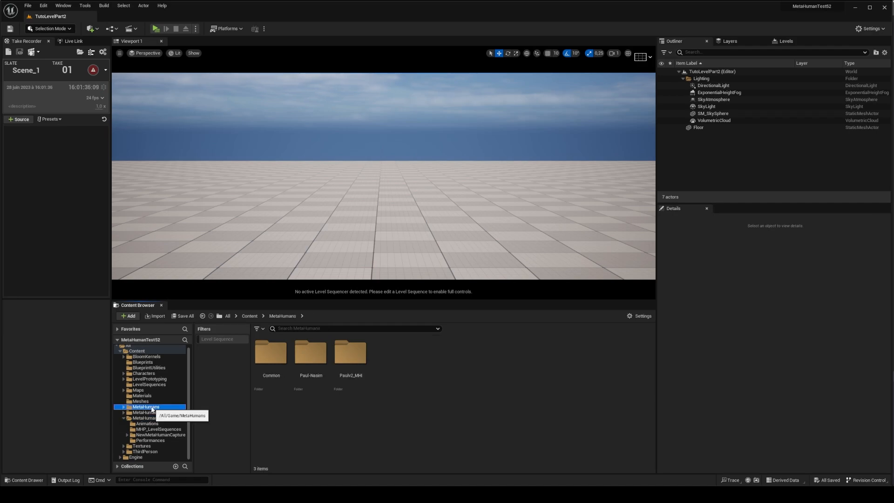
{"action": "double_click", "coordinate": [558, 344]}
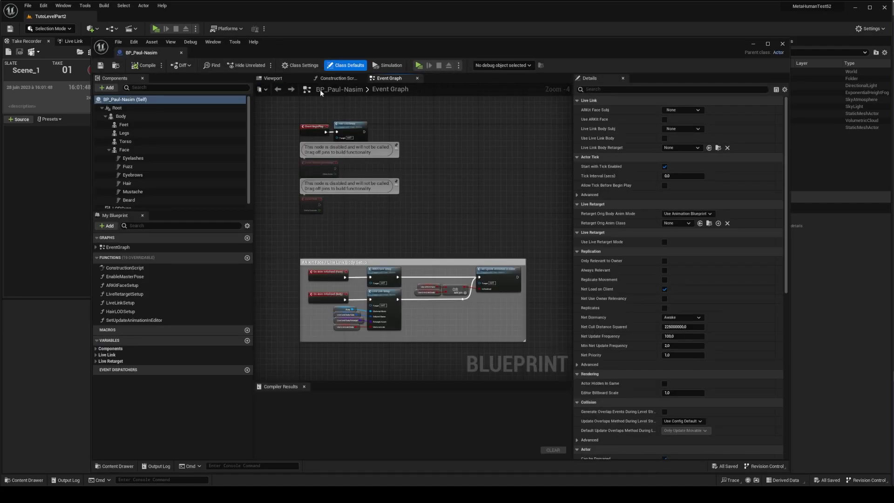
{"action": "left_click", "coordinate": [282, 75]}
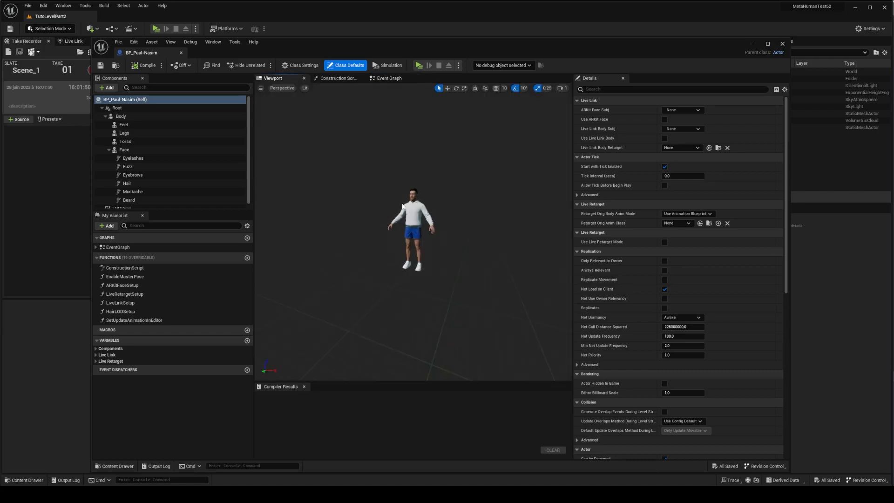
{"action": "scroll", "coordinate": [401, 207], "scroll_direction": "up", "scroll_amount": 6}
{"action": "middle_click_drag", "start_coordinate": [398, 233], "coordinate": [398, 117]}
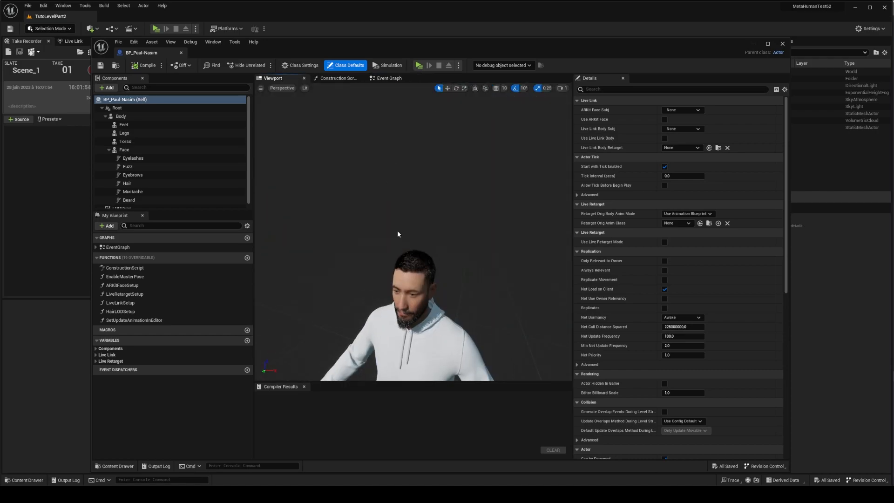
{"action": "right_click_drag", "start_coordinate": [398, 320], "coordinate": [387, 365]}
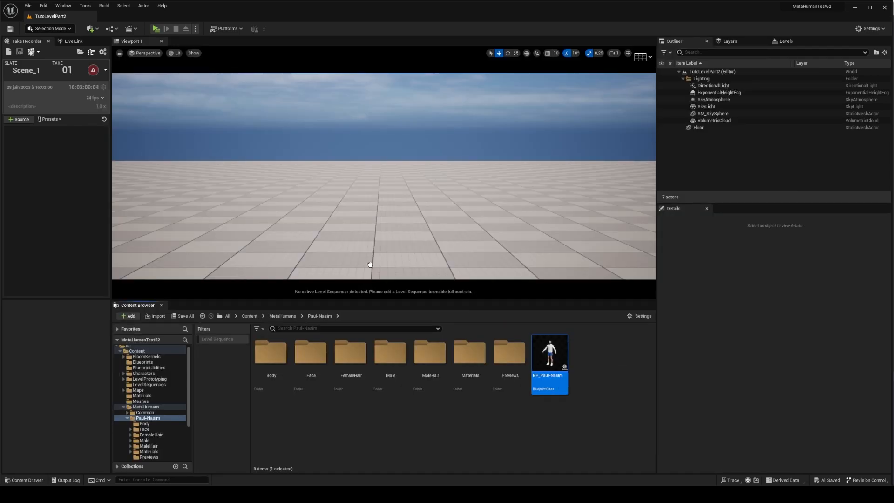
Place BP_Paul-Nasim in the level and set its location to 0, 0, 0
{"action": "left_click_drag", "start_coordinate": [370, 264], "coordinate": [370, 263]}
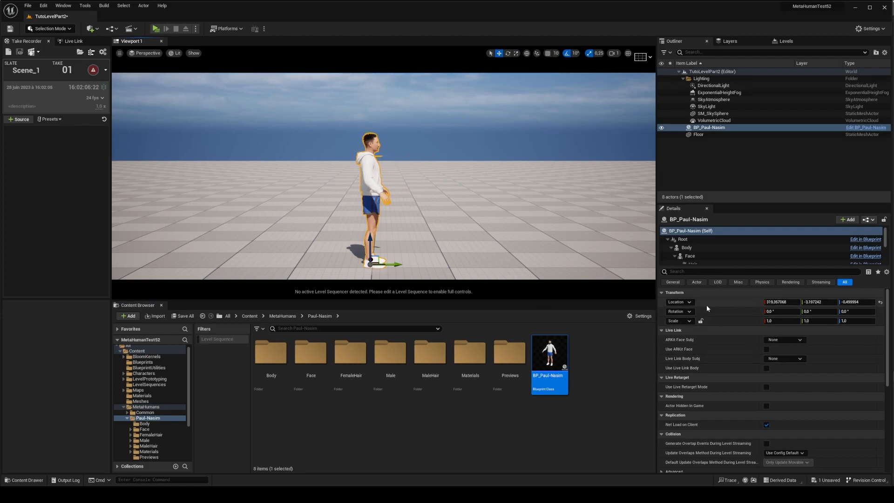
{"action": "left_click", "coordinate": [684, 302]}
{"action": "left_click", "coordinate": [688, 302]}
{"action": "left_click", "coordinate": [782, 303]}
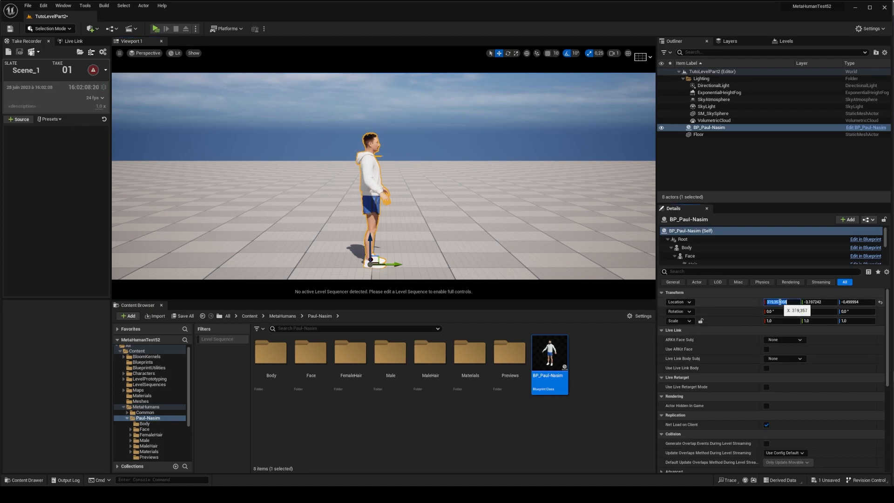
{"action": "type", "text": "0"}
{"action": "key", "text": "Return"}
{"action": "left_click", "coordinate": [821, 303]}
{"action": "type", "text": "0"}
{"action": "key", "text": "Return"}
{"action": "left_click", "coordinate": [852, 303]}
{"action": "type", "text": "0"}
{"action": "key", "text": "Return"}
Move the pivot of BP_Paul-Nasim up from the feet to the neck and set it as the pivot offset
{"action": "left_click_drag", "start_coordinate": [331, 137], "coordinate": [256, 139], "text": "alt"}
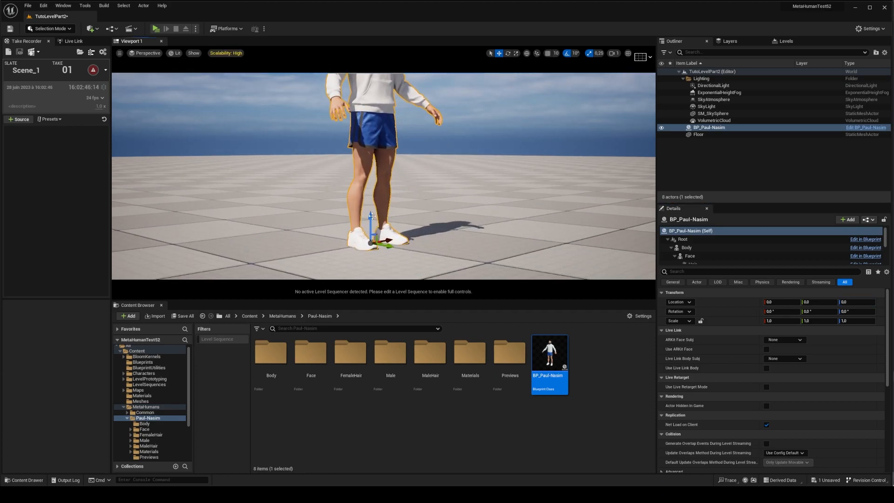
{"action": "left_click_drag", "start_coordinate": [371, 218], "coordinate": [372, 198]}
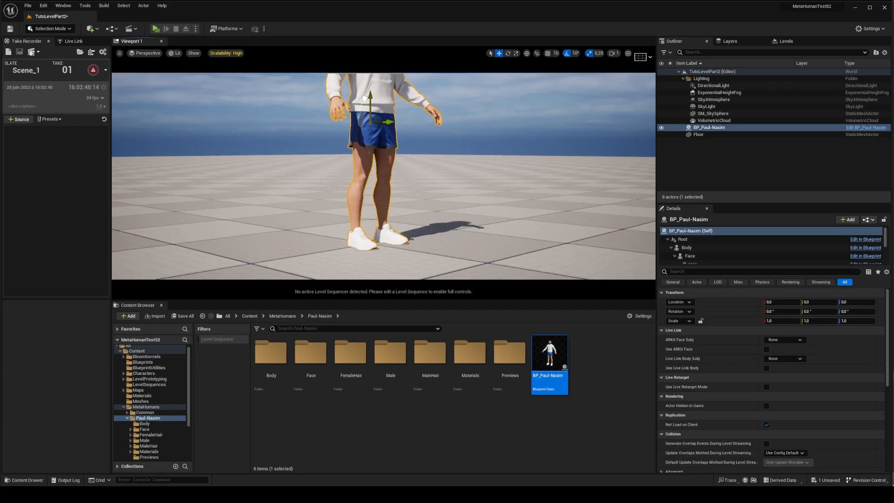
{"action": "key", "text": "f"}
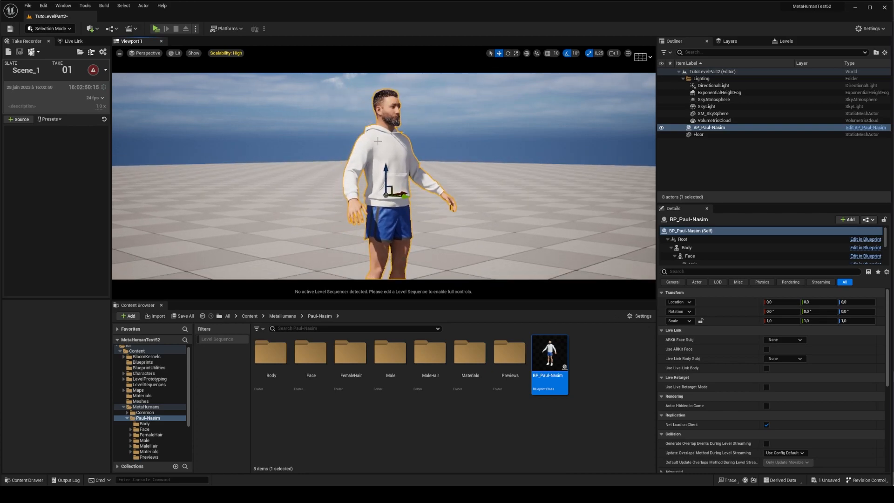
{"action": "left_click_drag", "start_coordinate": [386, 172], "coordinate": [383, 106]}
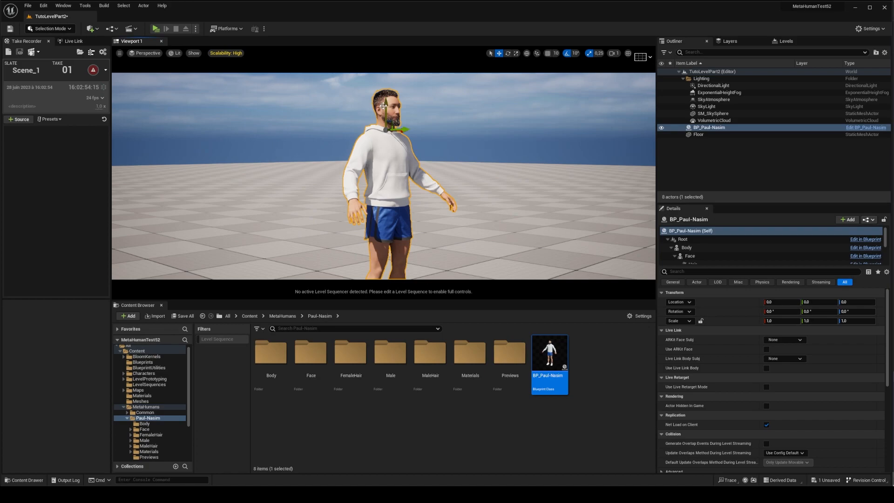
{"action": "right_click", "coordinate": [701, 129]}
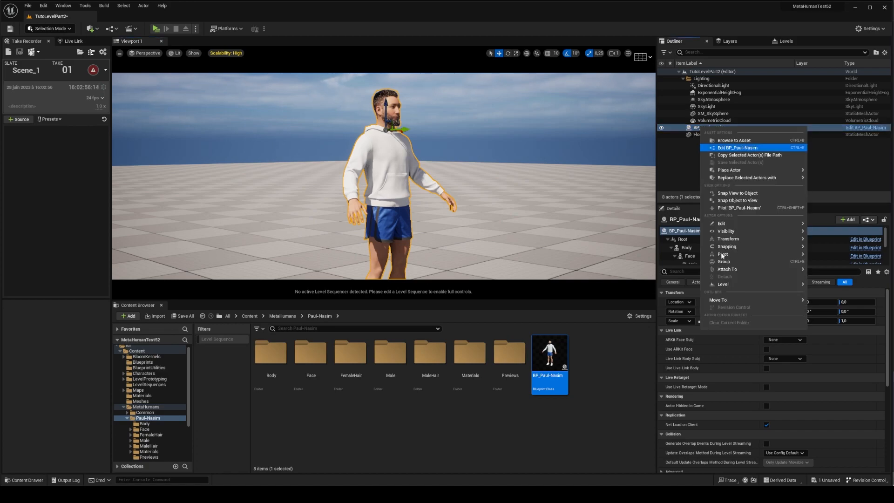
{"action": "mouse_move", "coordinate": [724, 255]}
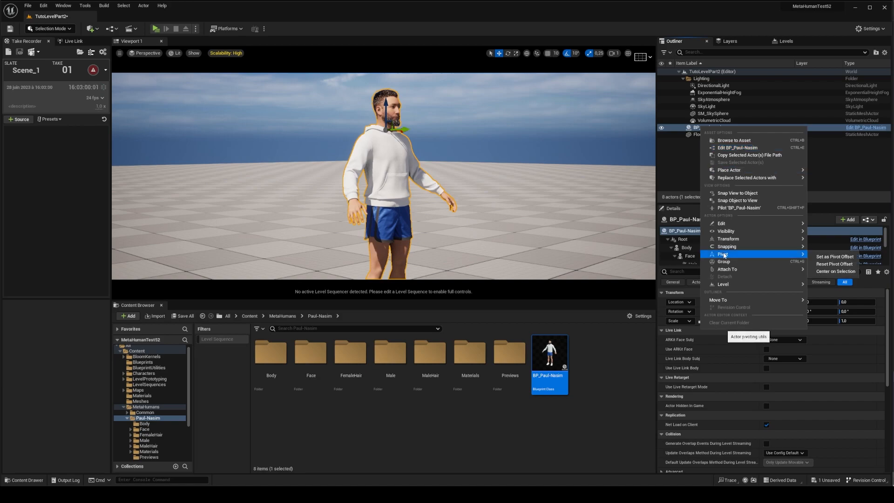
{"action": "left_click", "coordinate": [834, 258]}
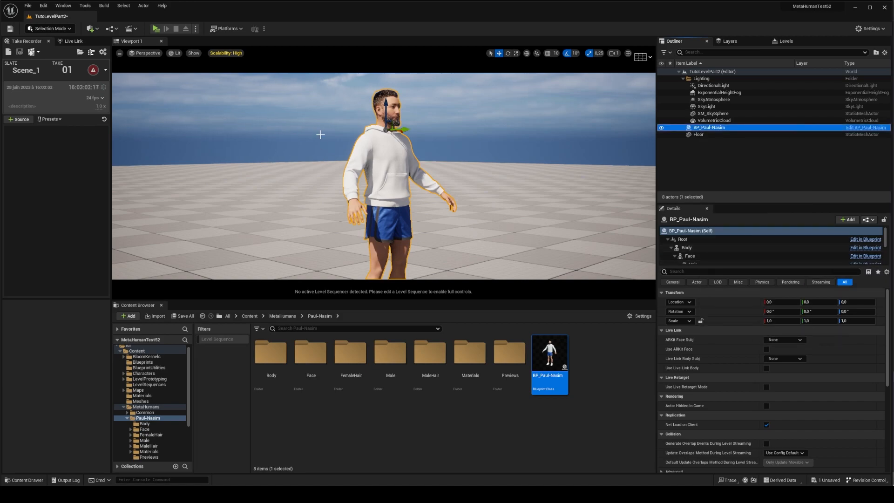
{"action": "middle_click_drag", "start_coordinate": [375, 136], "coordinate": [358, 98]}
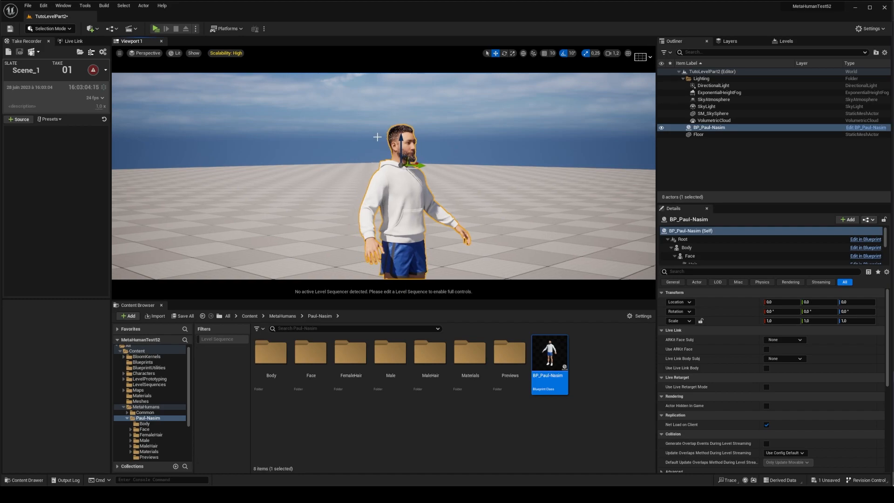
{"action": "scroll", "coordinate": [379, 137], "scroll_direction": "up", "scroll_amount": 5}
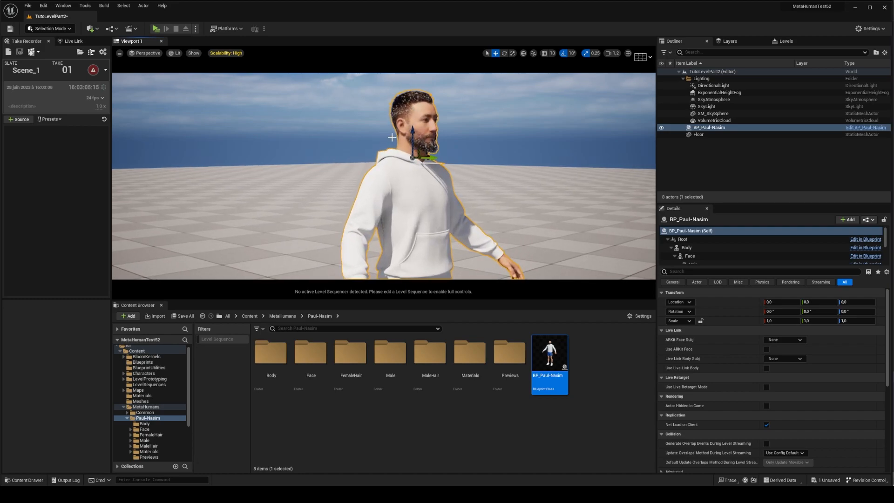
{"action": "scroll", "coordinate": [392, 137], "scroll_direction": "up", "scroll_amount": 4}
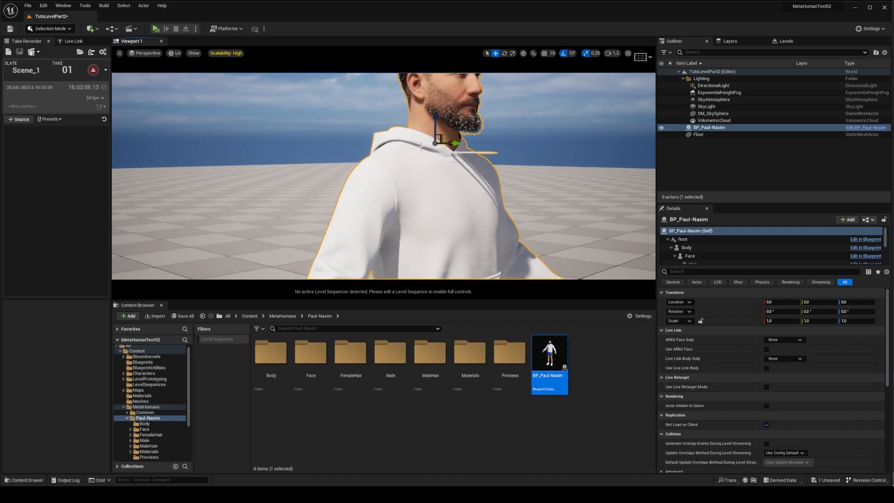
{"action": "scroll", "coordinate": [447, 147], "scroll_direction": "down", "scroll_amount": 3}
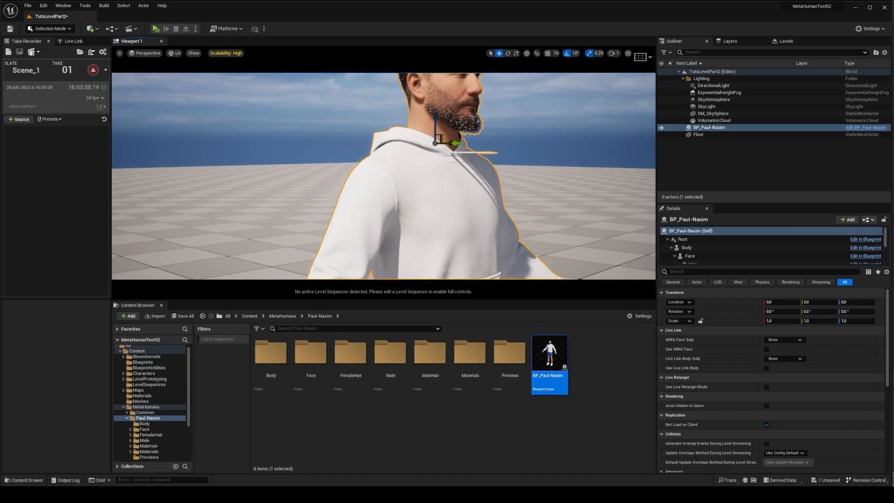
Find the experimental settings in the Editor Preferences and enable Flight Camera Control Experimental Navigation
{"action": "left_click", "coordinate": [44, 5]}
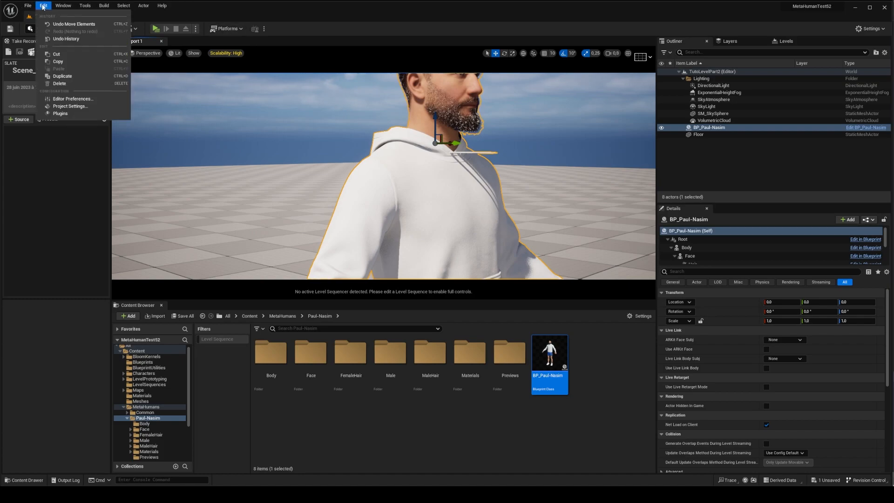
{"action": "left_click", "coordinate": [86, 101]}
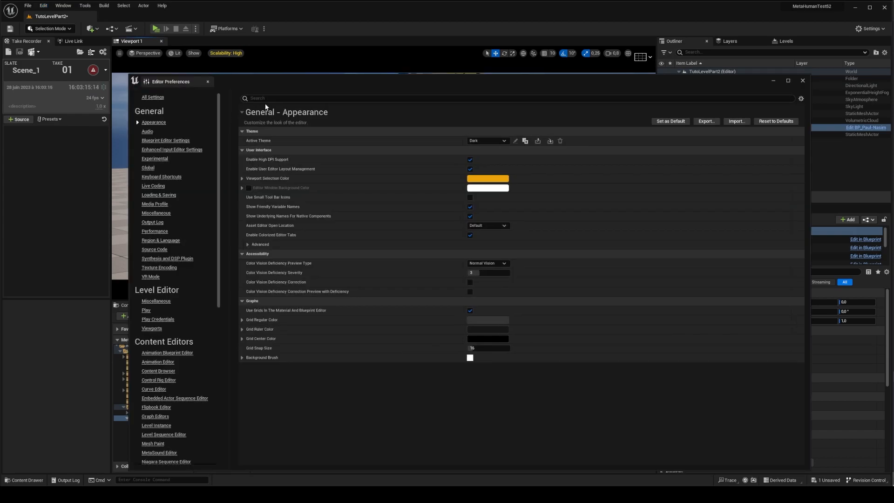
{"action": "left_click", "coordinate": [273, 97]}
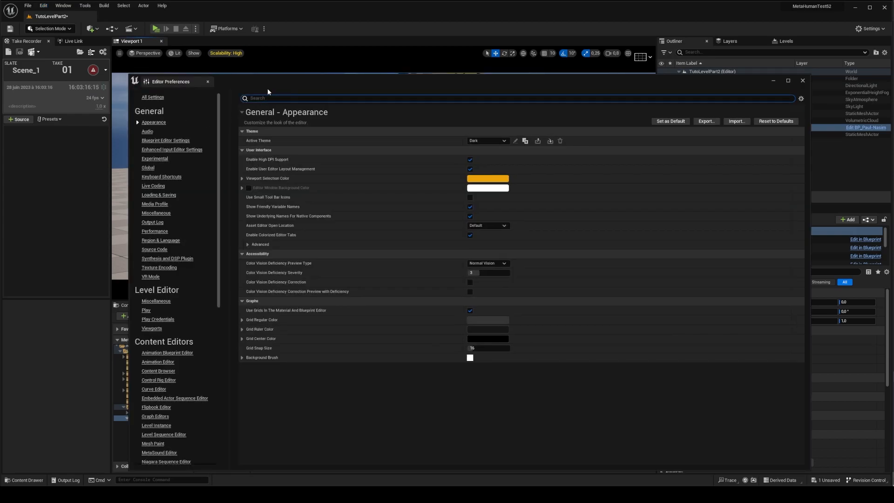
{"action": "type", "text": "experim"}
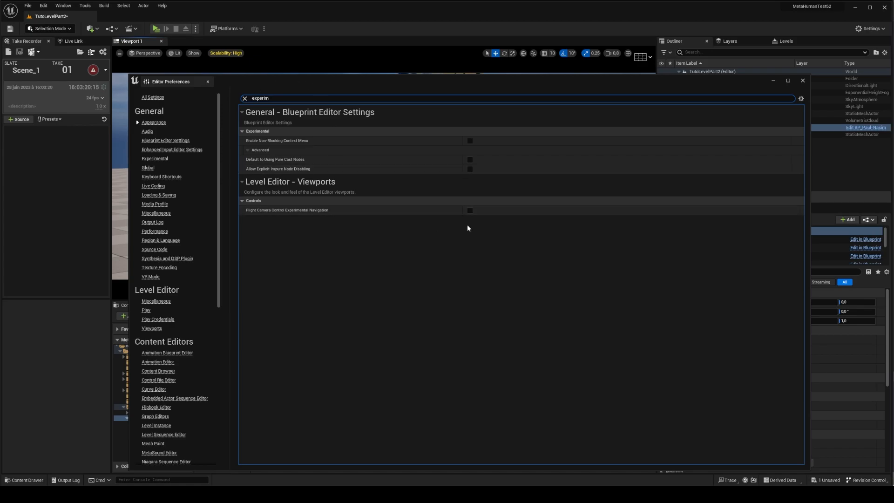
{"action": "left_click", "coordinate": [470, 210]}
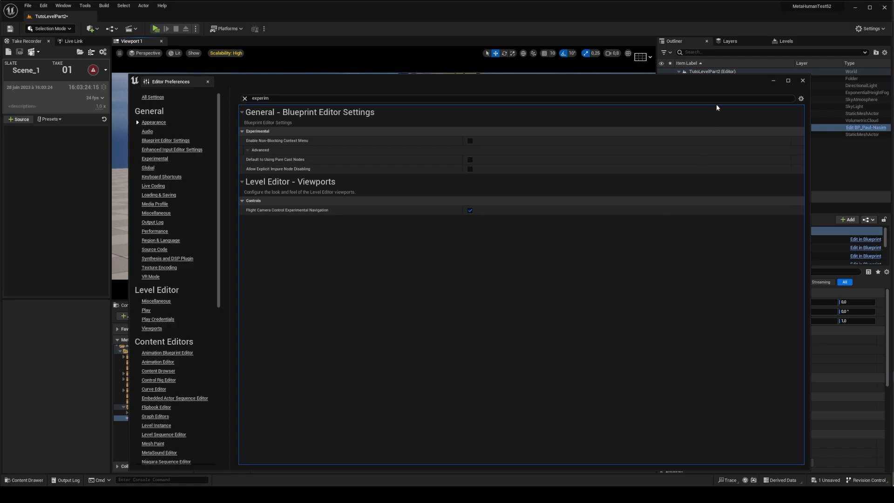
Close the Editor Preferences and test flying the camera around BP_Paul-Nasim at different camera speeds
{"action": "left_click", "coordinate": [803, 81]}
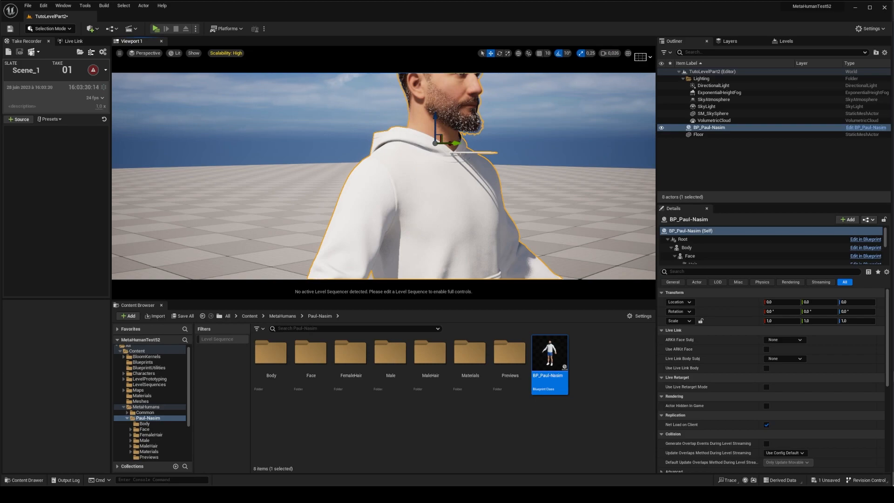
{"action": "scroll", "coordinate": [384, 176], "scroll_direction": "up", "scroll_amount": 19}
{"action": "mouse_move", "coordinate": [383, 176]}
{"action": "right_mouse_down"}
{"action": "mouse_move", "coordinate": [410, 174]}
{"action": "mouse_move", "coordinate": [368, 177]}
{"action": "right_mouse_up"}
{"action": "scroll", "coordinate": [384, 176], "scroll_direction": "down", "scroll_amount": 10}
{"action": "scroll", "coordinate": [364, 168], "scroll_direction": "down", "scroll_amount": 7}
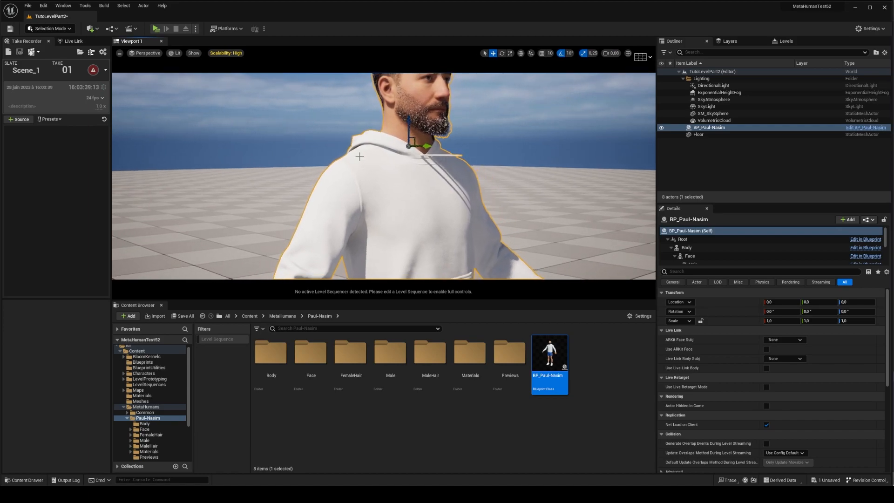
{"action": "scroll", "coordinate": [384, 176], "scroll_direction": "up", "scroll_amount": 5}
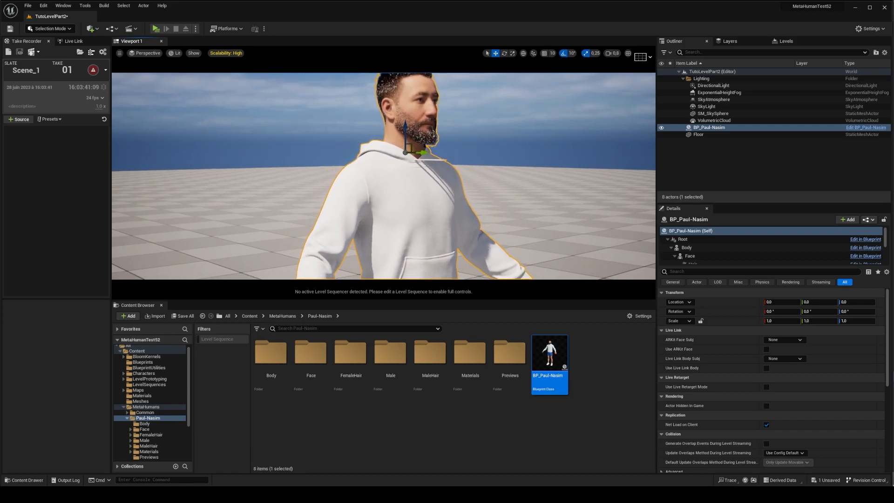
{"action": "key", "text": "s"}
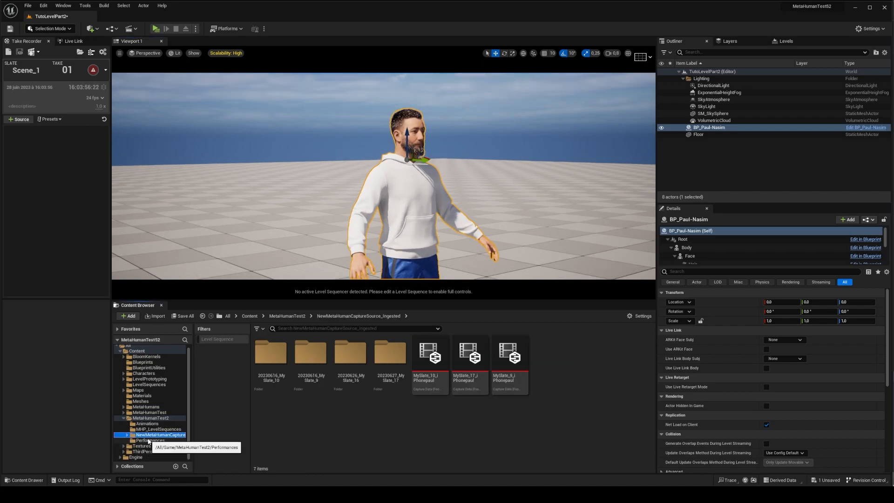
Open the PaulMHP17 performance from the Performances folder of MetaHumanTest2
{"action": "left_click", "coordinate": [148, 441]}
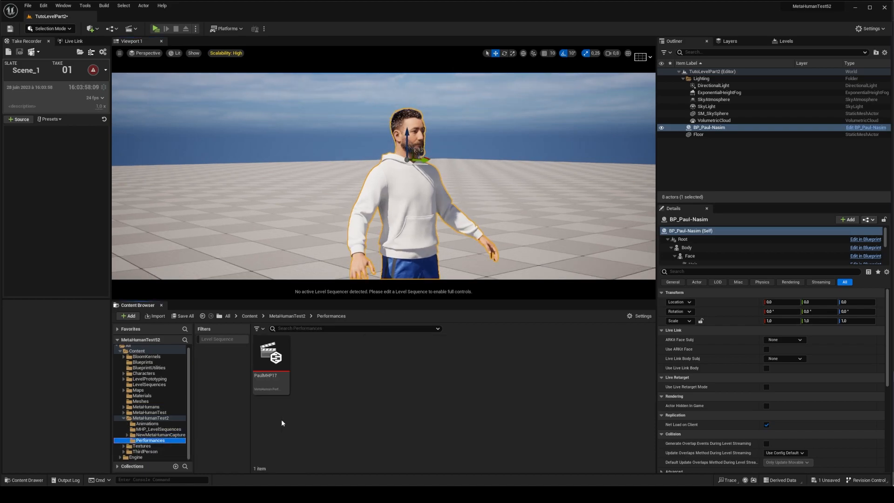
{"action": "left_click", "coordinate": [274, 357]}
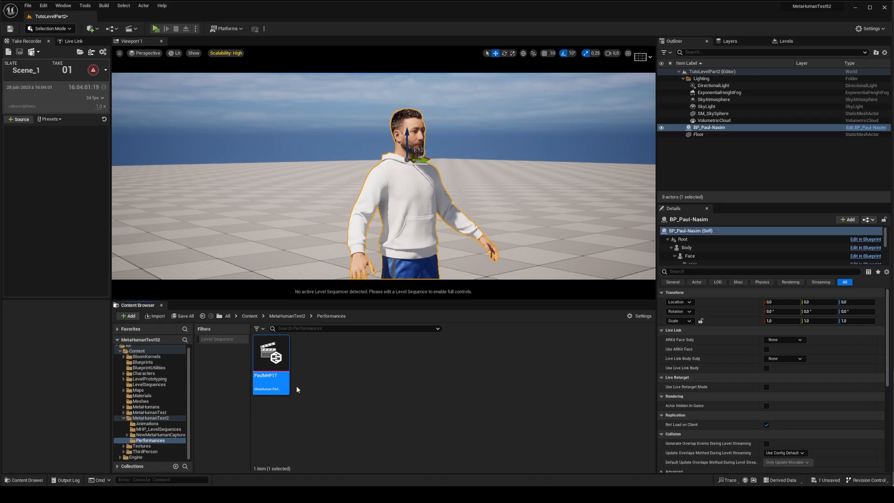
{"action": "double_click", "coordinate": [271, 366]}
Scrub through the PaulMHP17 performance and compare the captured footage with the animated head using the A/B wipe
{"action": "left_click_drag", "start_coordinate": [573, 338], "coordinate": [476, 339]}
{"action": "left_click_drag", "start_coordinate": [380, 336], "coordinate": [546, 342]}
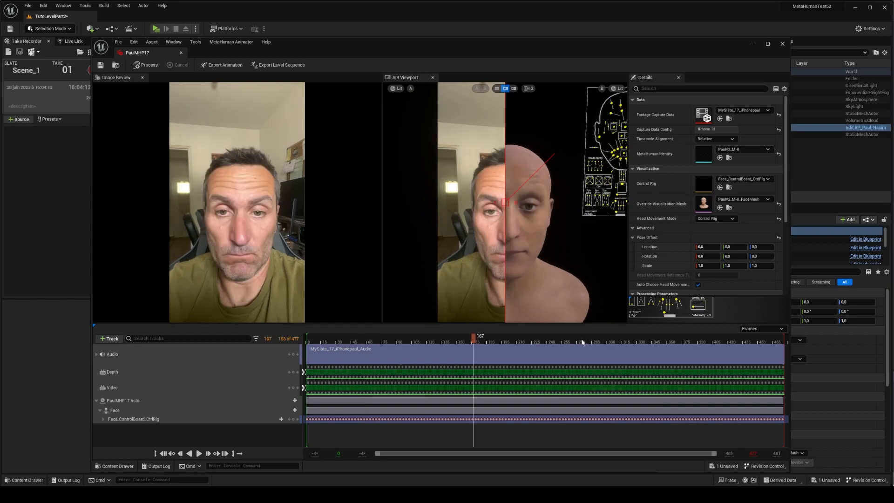
{"action": "left_click", "coordinate": [382, 340]}
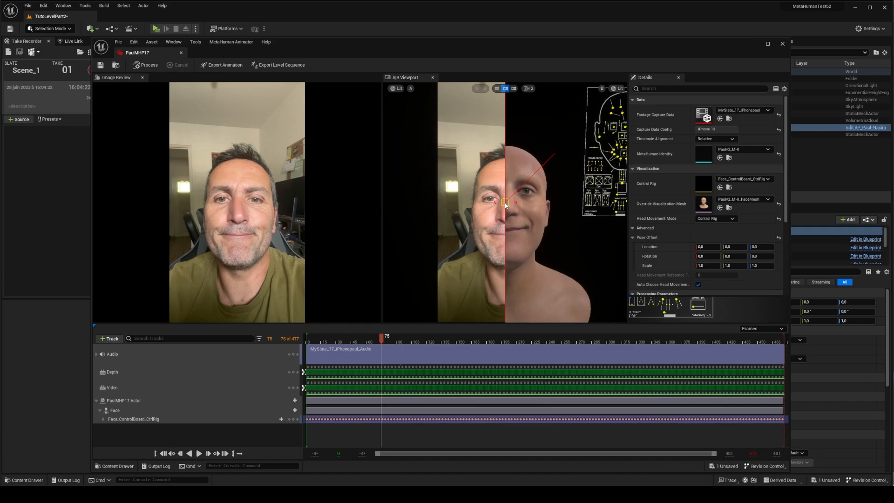
{"action": "left_click_drag", "start_coordinate": [506, 204], "coordinate": [476, 206]}
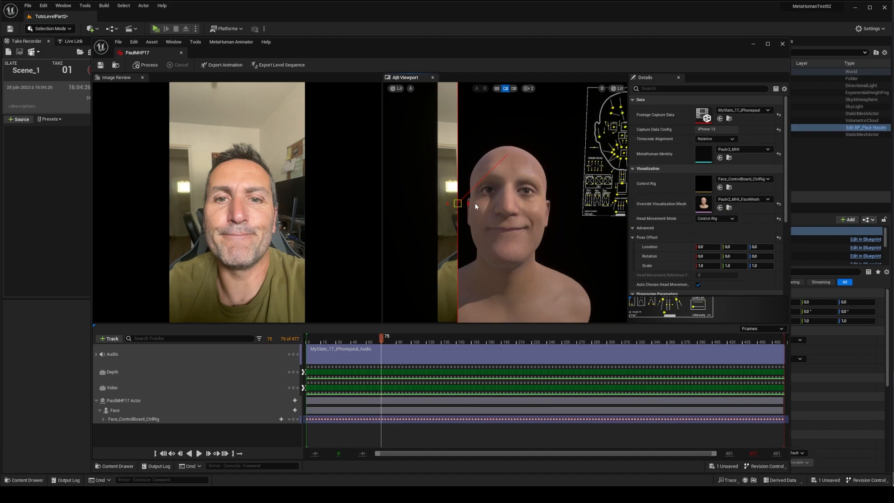
{"action": "left_click_drag", "start_coordinate": [475, 206], "coordinate": [559, 216]}
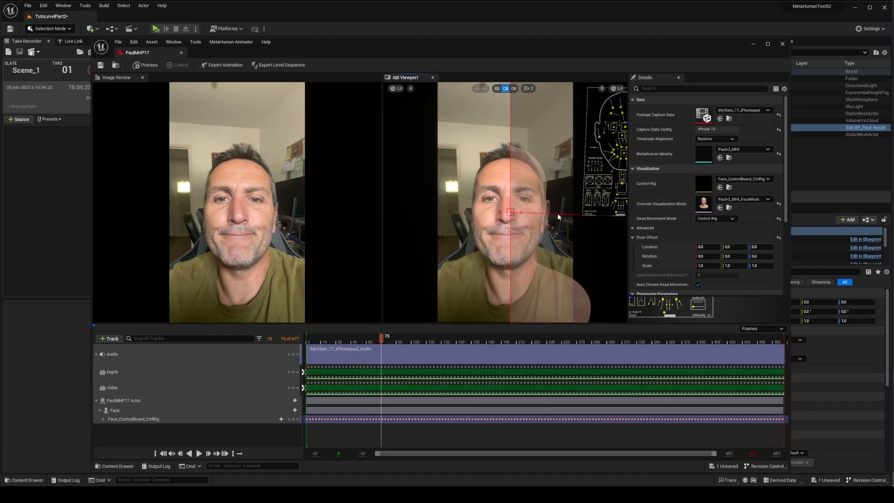
Export the performance's animation to MetaHumanTest2/Animations under the name AS_Paul_MHP_ToFix_HeadRotation
{"action": "left_click", "coordinate": [220, 66]}
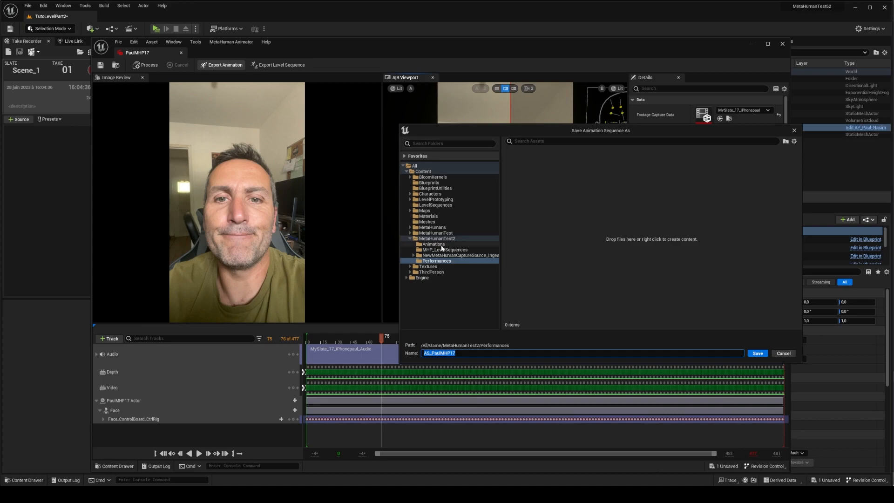
{"action": "left_click", "coordinate": [440, 245]}
{"action": "left_click", "coordinate": [473, 355]}
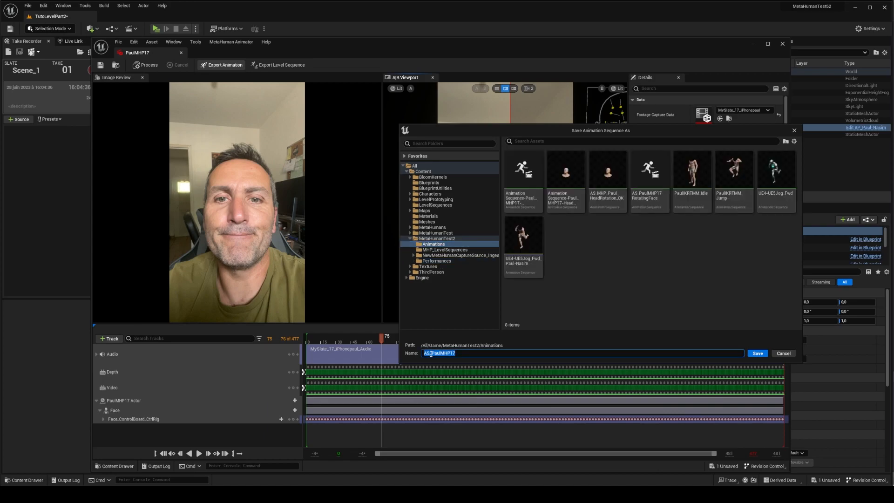
{"action": "type", "text": "AS_P"}
{"action": "type", "text": "Paul"}
{"action": "type", "text": "_M"}
{"action": "type", "text": "HP"}
{"action": "type", "text": "_ToFix"}
{"action": "type", "text": "_HeadRi"}
{"action": "type", "text": "otation"}
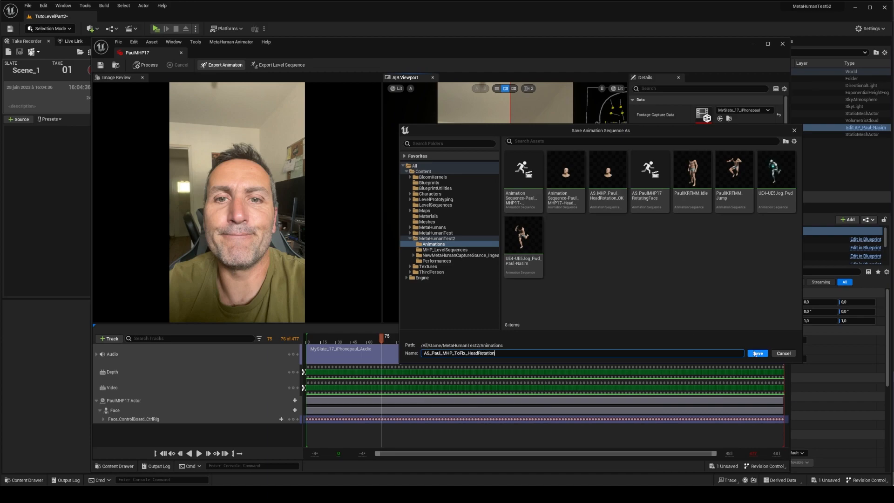
{"action": "left_click", "coordinate": [756, 354]}
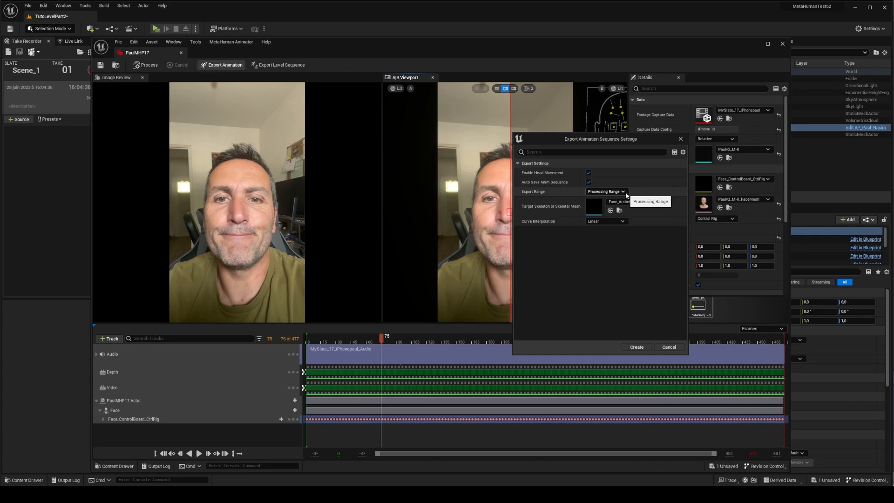
Check the available target skeletons, keep Face_Archetype_Skeleton with head movement enabled, and create the animation sequence
{"action": "left_click", "coordinate": [659, 203]}
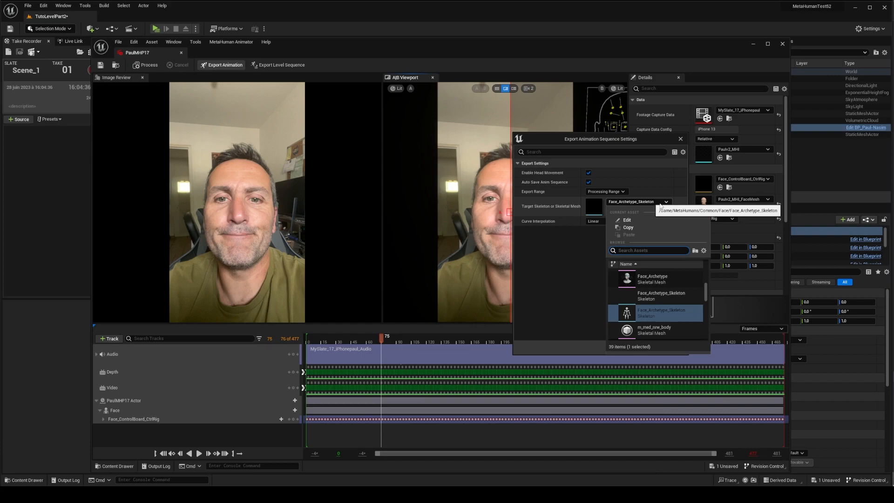
{"action": "scroll", "coordinate": [706, 289], "scroll_direction": "up", "scroll_amount": 2}
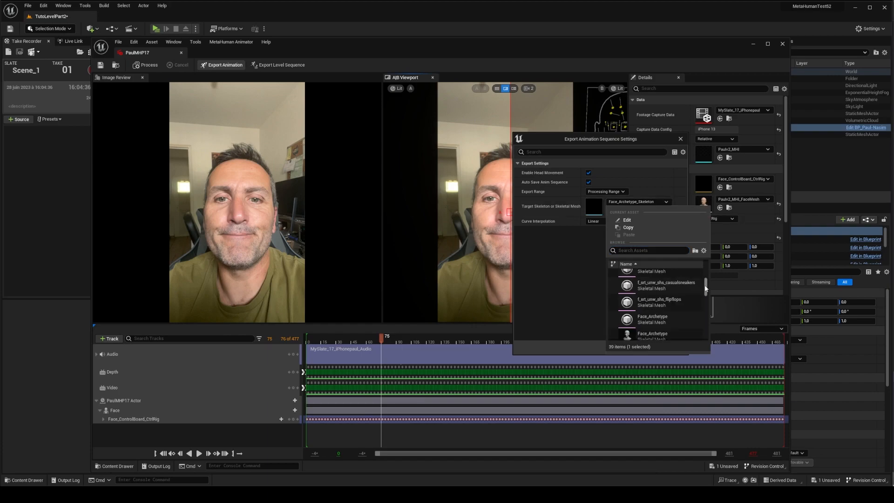
{"action": "scroll", "coordinate": [649, 288], "scroll_direction": "down", "scroll_amount": 2}
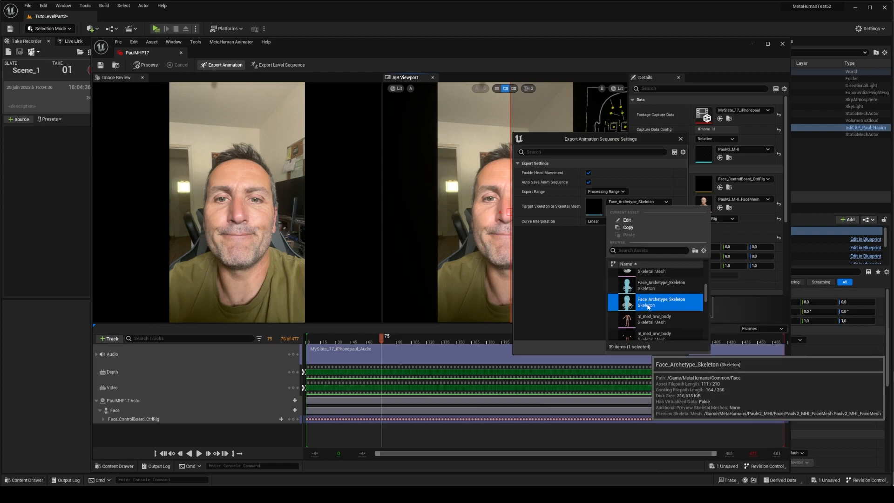
{"action": "left_click", "coordinate": [587, 301]}
{"action": "left_click", "coordinate": [635, 347]}
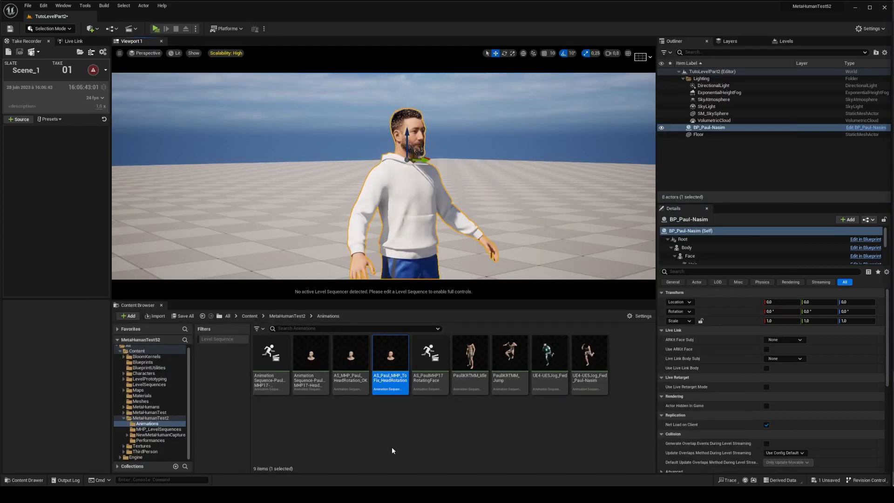
Open AS_Paul_MHP_ToFix_HeadRotation, examine the head's playback from different angles, and close the animation editor
{"action": "left_click", "coordinate": [390, 438]}
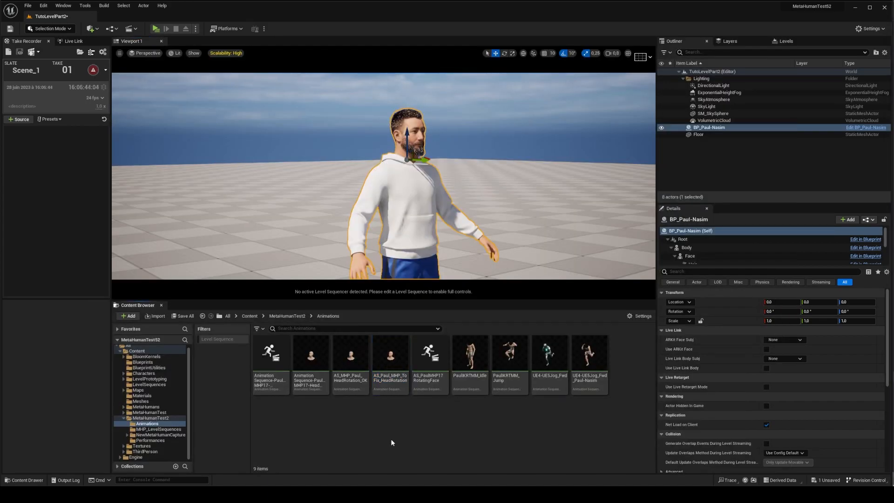
{"action": "double_click", "coordinate": [385, 355]}
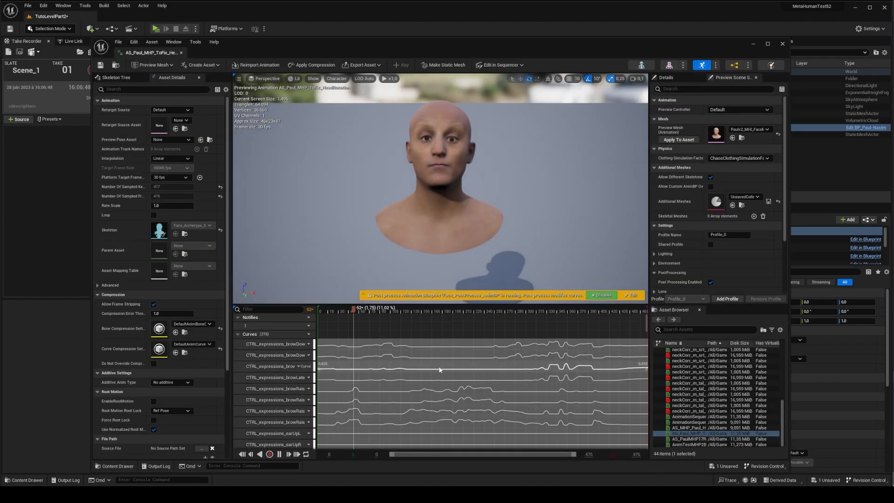
{"action": "right_click_drag", "start_coordinate": [434, 181], "coordinate": [458, 166]}
{"action": "right_click_drag", "start_coordinate": [437, 181], "coordinate": [416, 182]}
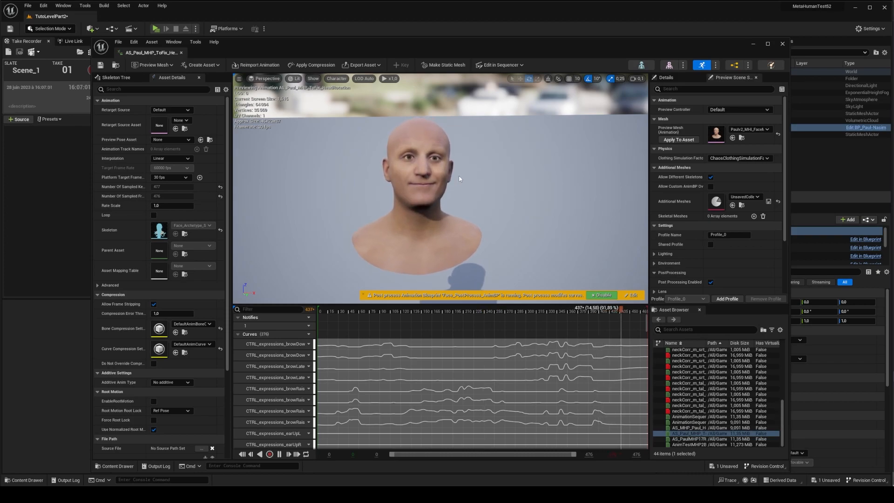
{"action": "left_click", "coordinate": [782, 44]}
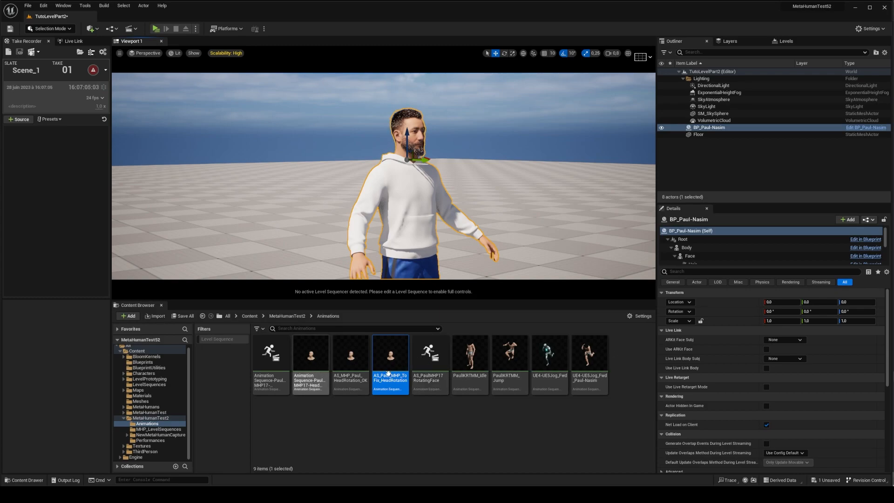
Save the level and open the MHP_LevelSequences folder
{"action": "key", "text": "ctrl+s"}
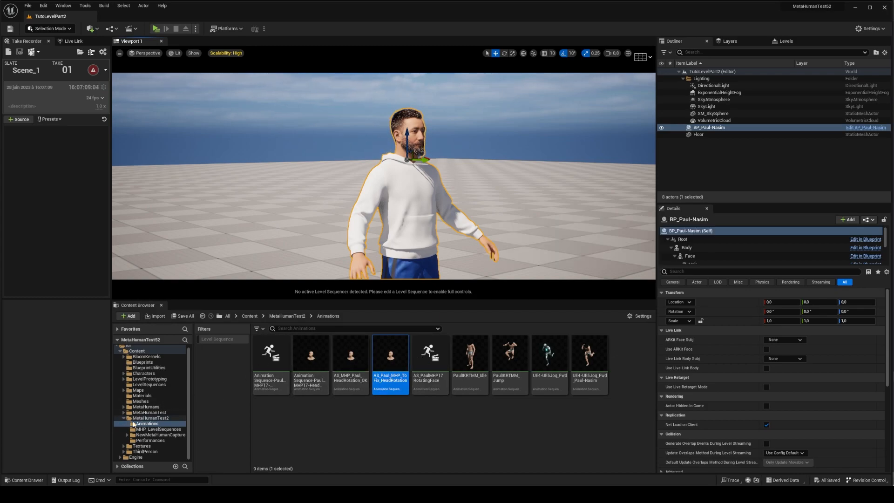
{"action": "left_click", "coordinate": [151, 429]}
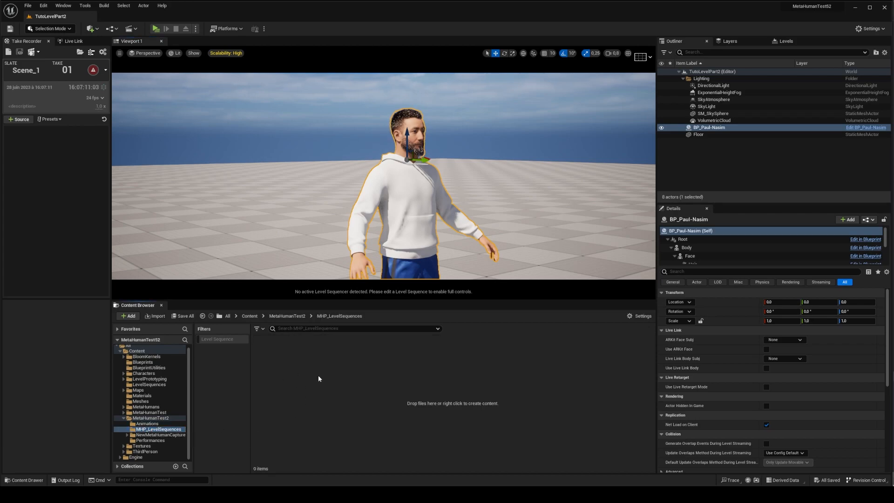
{"action": "right_click", "coordinate": [279, 373]}
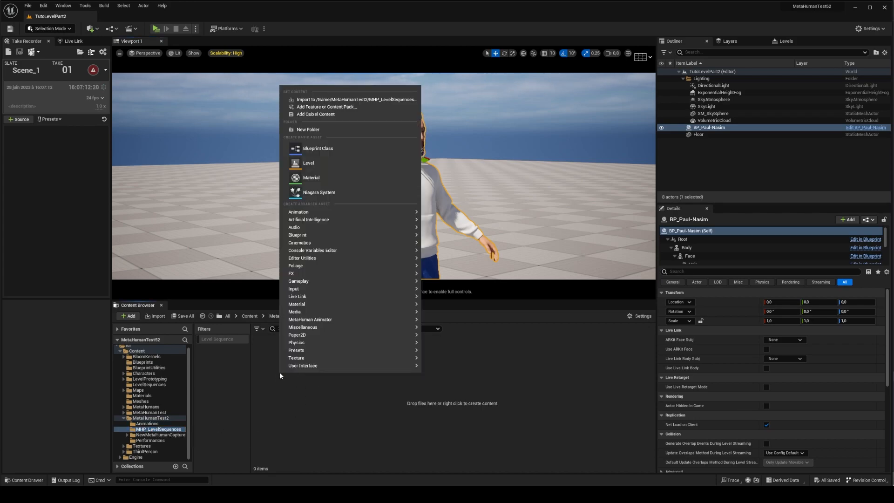
{"action": "left_click", "coordinate": [292, 400]}
{"action": "left_click", "coordinate": [91, 29]}
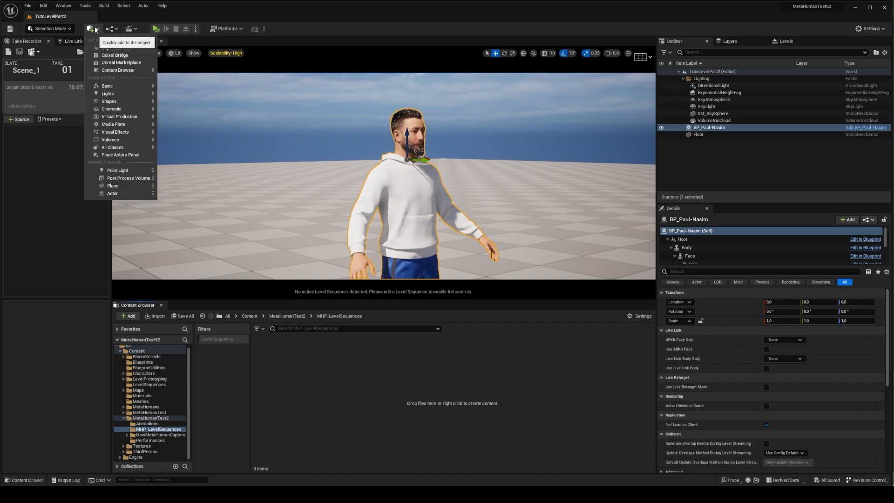
{"action": "left_click", "coordinate": [91, 29]}
Add a new level sequence and save it as LS_MHP_toFix in MetaHumanTest2/MHP_LevelSequences
{"action": "left_click", "coordinate": [131, 30]}
{"action": "left_click", "coordinate": [154, 47]}
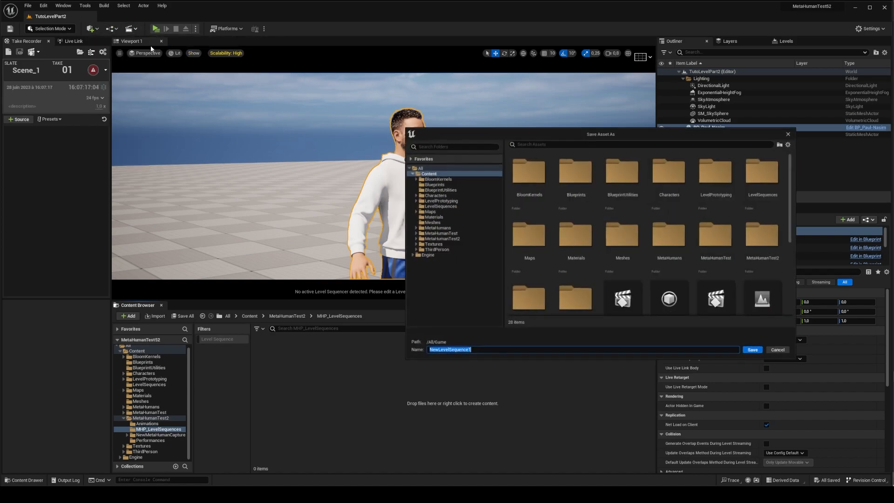
{"action": "double_click", "coordinate": [437, 238]}
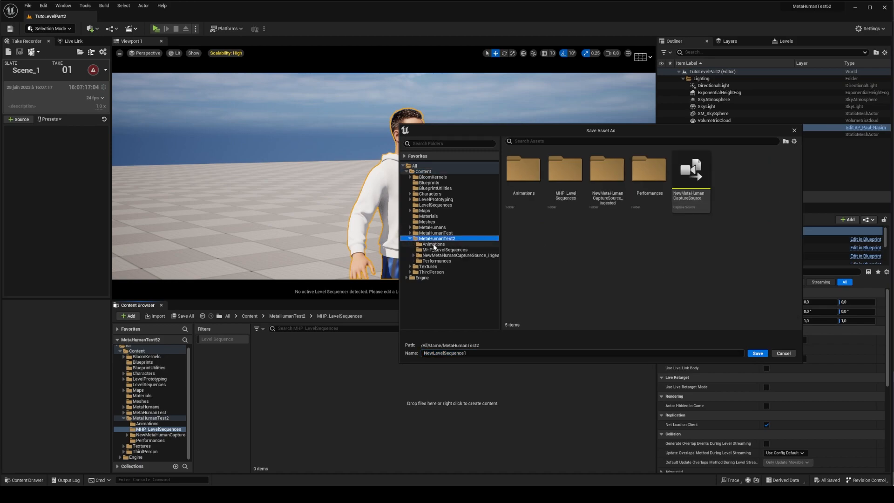
{"action": "left_click", "coordinate": [438, 250]}
{"action": "left_click", "coordinate": [476, 353]}
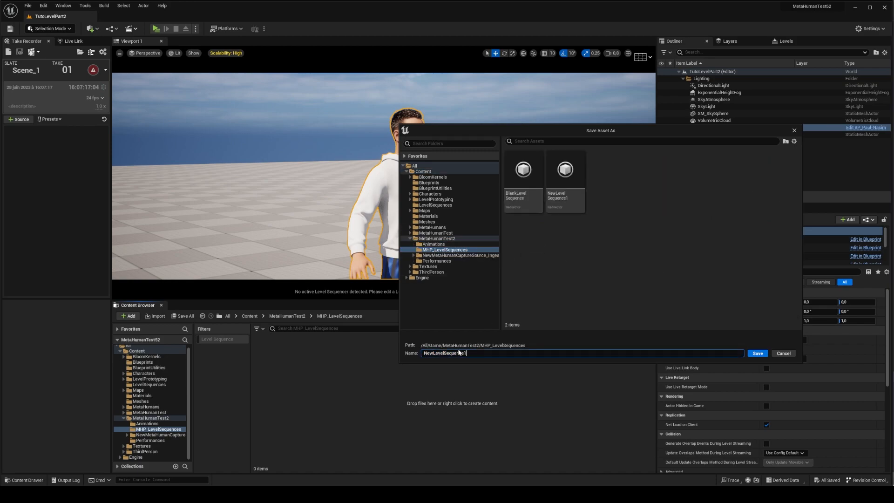
{"action": "double_click", "coordinate": [459, 353]}
{"action": "left_click", "coordinate": [479, 355]}
{"action": "type", "text": "MH"}
{"action": "key", "text": "Home"}
{"action": "type", "text": "LS_"}
{"action": "key", "text": "End"}
{"action": "type", "text": "P_toFix"}
{"action": "left_click", "coordinate": [753, 353]}
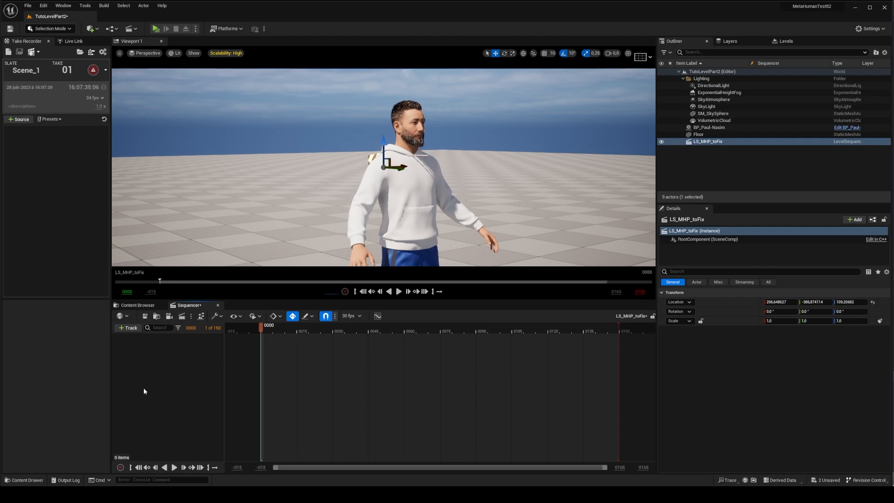
Add the BP_Paul-Nasim actor to the LS_MHP_toFix sequence
{"action": "left_click", "coordinate": [128, 328]}
{"action": "mouse_move", "coordinate": [153, 339]}
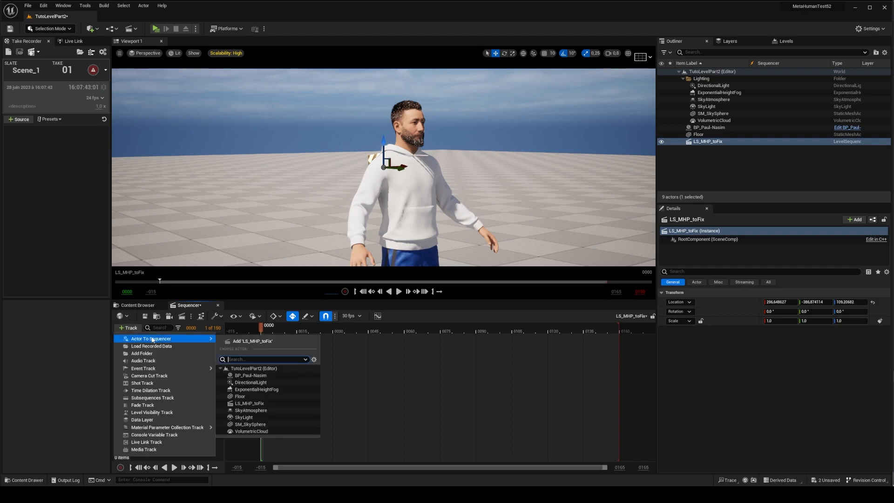
{"action": "type", "text": "bp"}
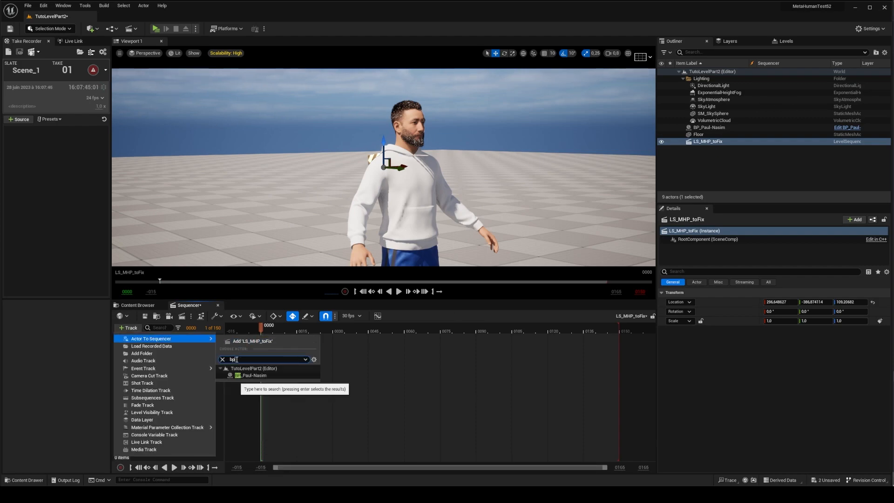
{"action": "left_click", "coordinate": [253, 376]}
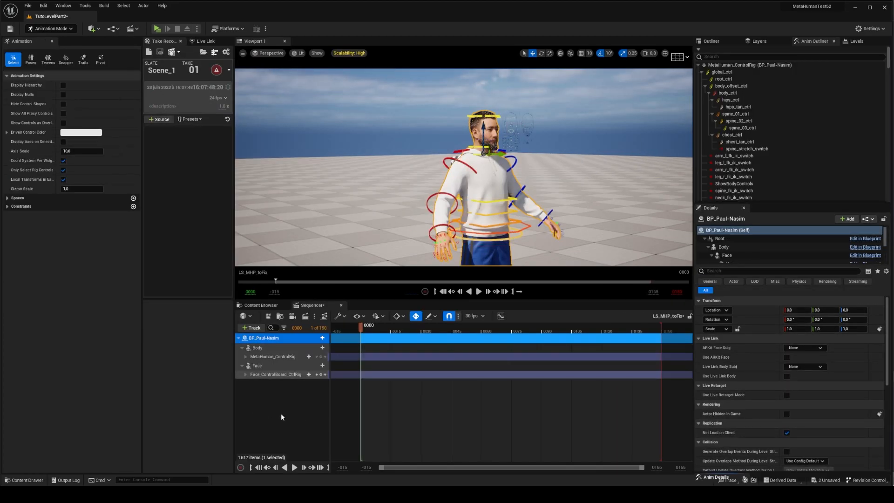
Inspect the body's MetaHuman_ControlRig and the face's Face_ControlBoard_CtrlRig tracks, scrubbing the timeline to frame 75
{"action": "left_click", "coordinate": [272, 356]}
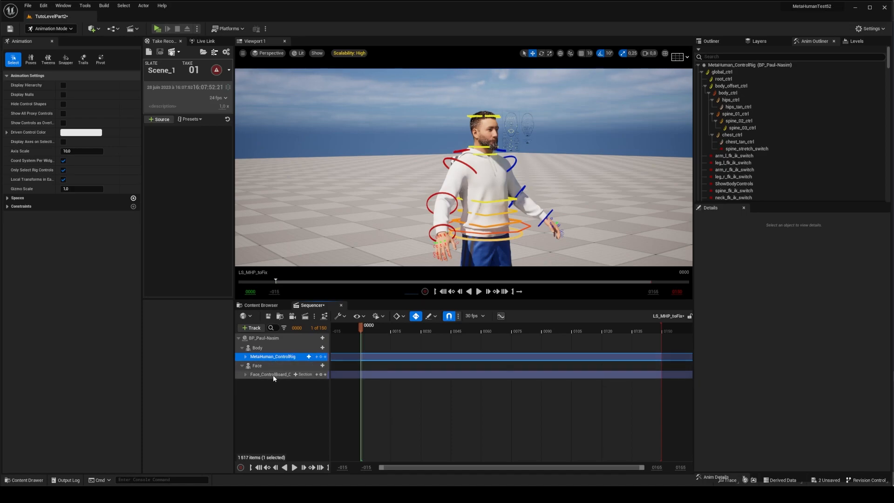
{"action": "left_click", "coordinate": [274, 376]}
{"action": "left_click_drag", "start_coordinate": [615, 330], "coordinate": [511, 332]}
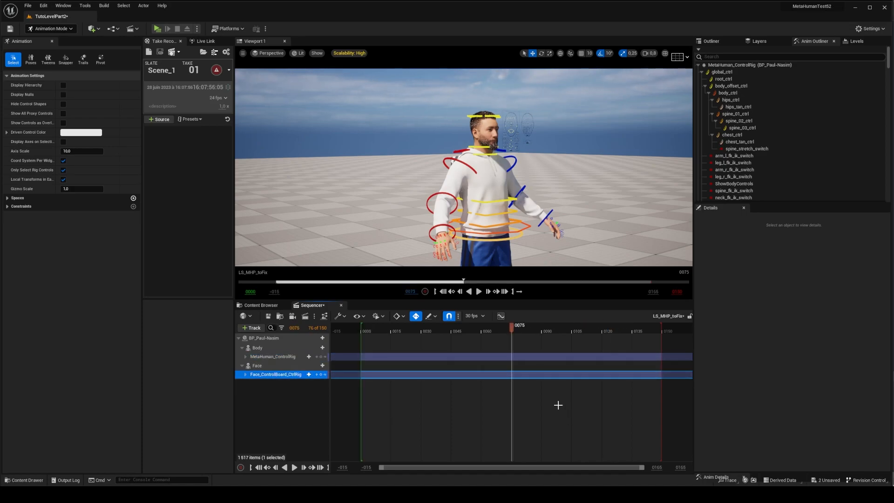
Lengthen the sequence's playback range to about 580 frames and delete the face's Face_ControlBoard_CtrlRig track
{"action": "scroll", "coordinate": [557, 404], "scroll_direction": "down", "scroll_amount": 6, "text": "ctrl"}
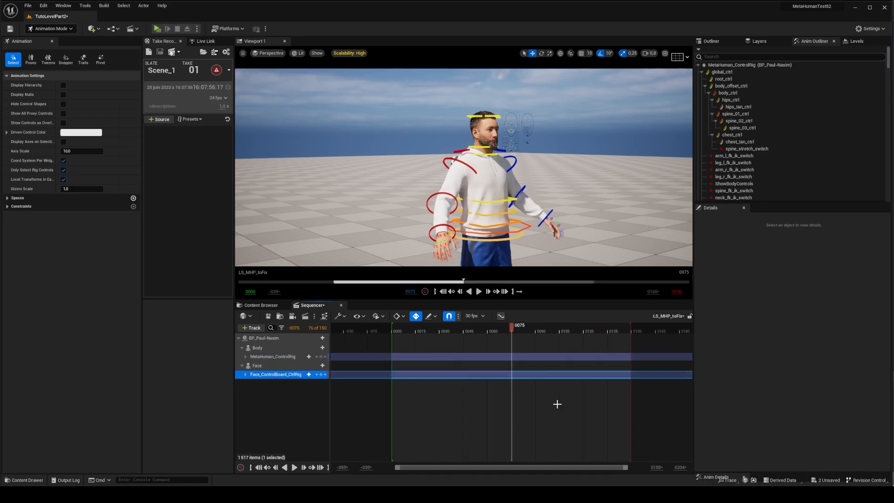
{"action": "scroll", "coordinate": [557, 404], "scroll_direction": "down", "scroll_amount": 5, "text": "ctrl"}
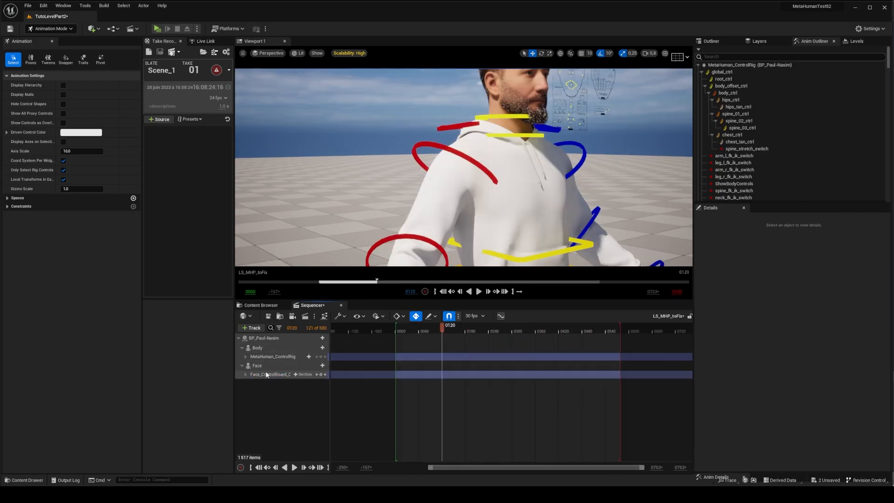
{"action": "left_click", "coordinate": [261, 365]}
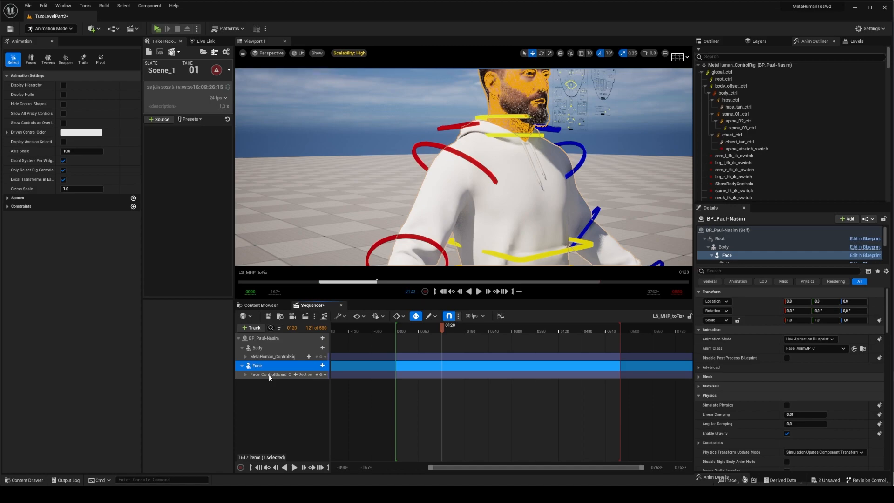
{"action": "left_click", "coordinate": [269, 374]}
{"action": "key", "text": "Delete"}
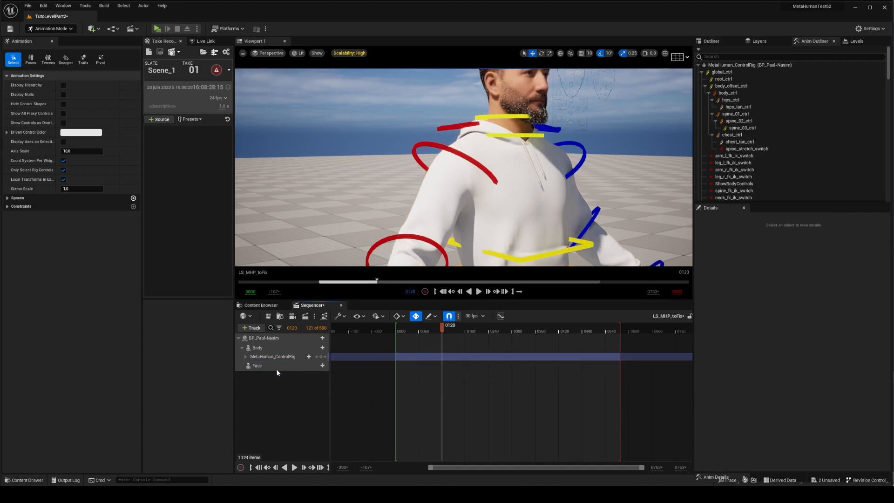
Add the AS_Paul_MHP_ToFix_HeadRotation animation sequence to the Face track
{"action": "left_click", "coordinate": [267, 364]}
{"action": "left_click", "coordinate": [318, 365]}
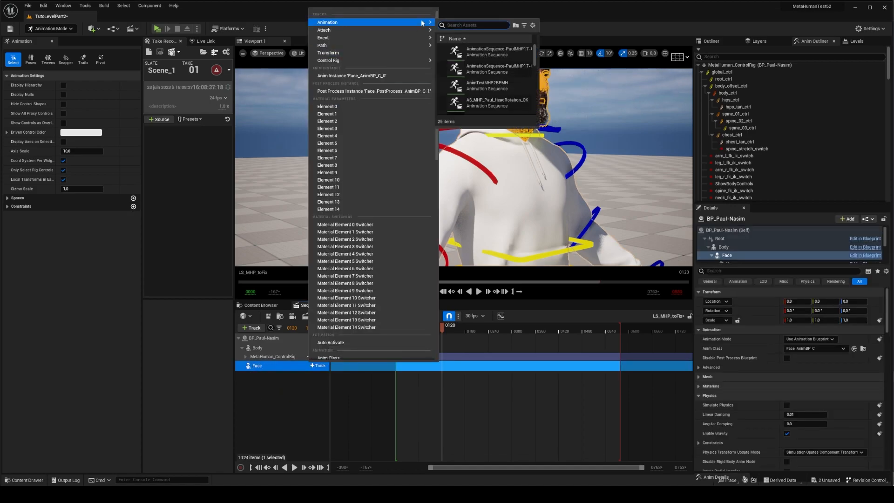
{"action": "type", "text": "head"}
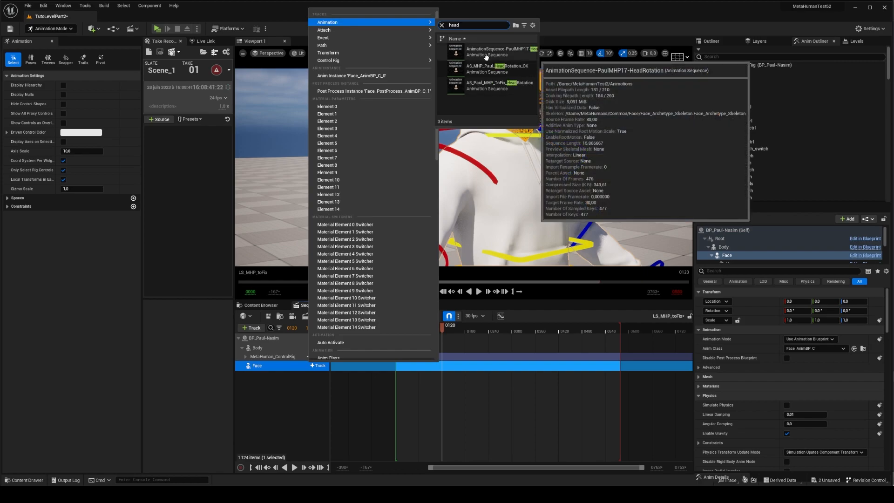
{"action": "left_click", "coordinate": [488, 84]}
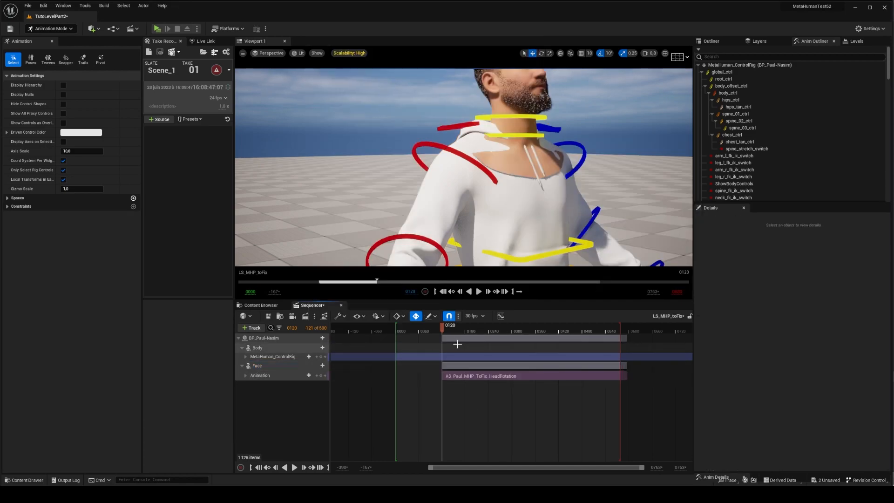
Move the head rotation clip to start at frame 0, end the playback range at the clip's end, and scrub through it
{"action": "left_click_drag", "start_coordinate": [452, 337], "coordinate": [406, 338]}
{"action": "left_click_drag", "start_coordinate": [566, 331], "coordinate": [581, 330]}
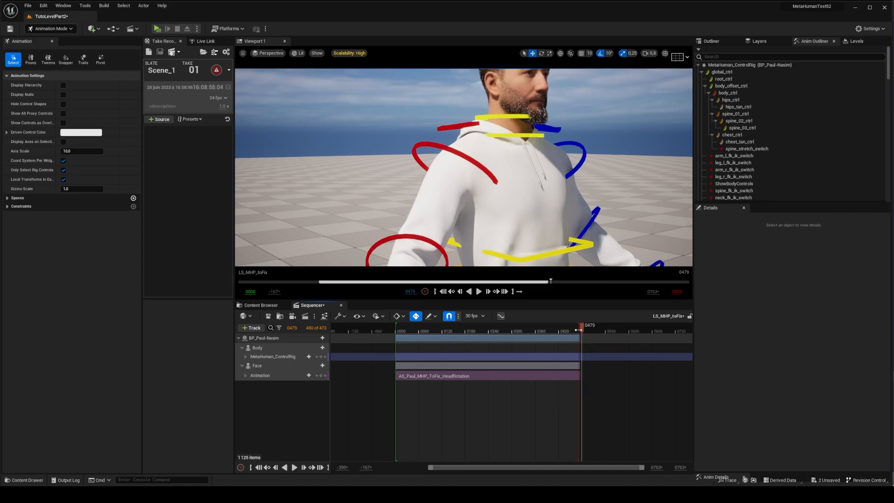
{"action": "left_click", "coordinate": [410, 332]}
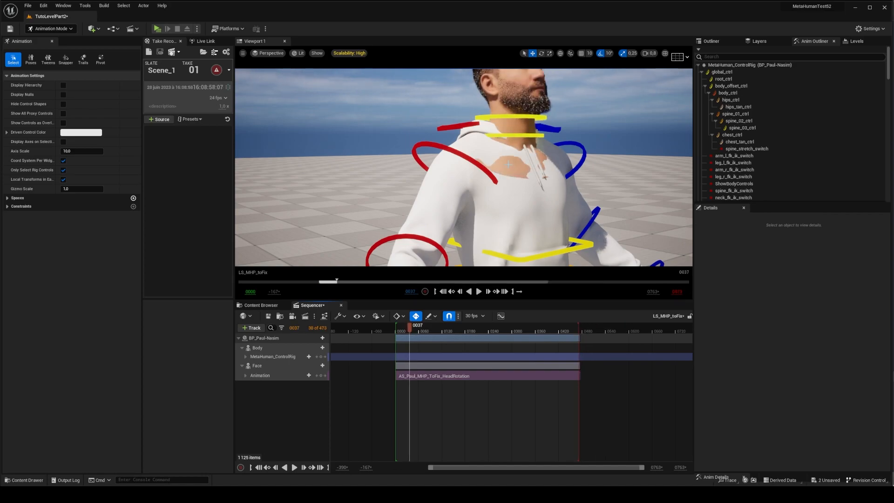
{"action": "left_click_drag", "start_coordinate": [429, 330], "coordinate": [526, 334]}
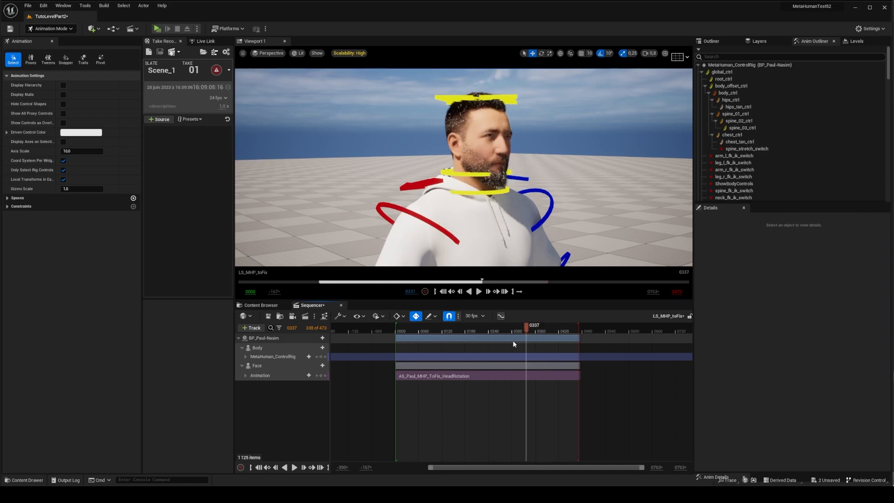
Try setting the face animation's weight to 0 and scrub the timeline to frame 191
{"action": "left_click", "coordinate": [246, 376]}
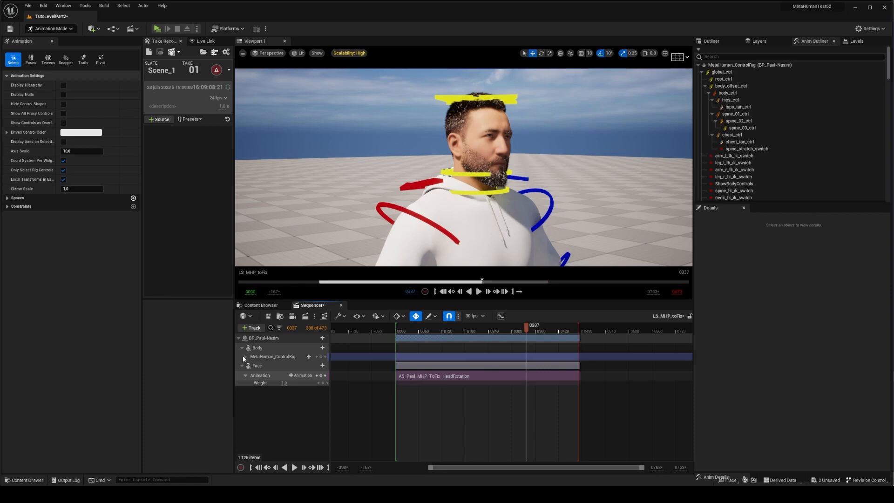
{"action": "left_click", "coordinate": [245, 357]}
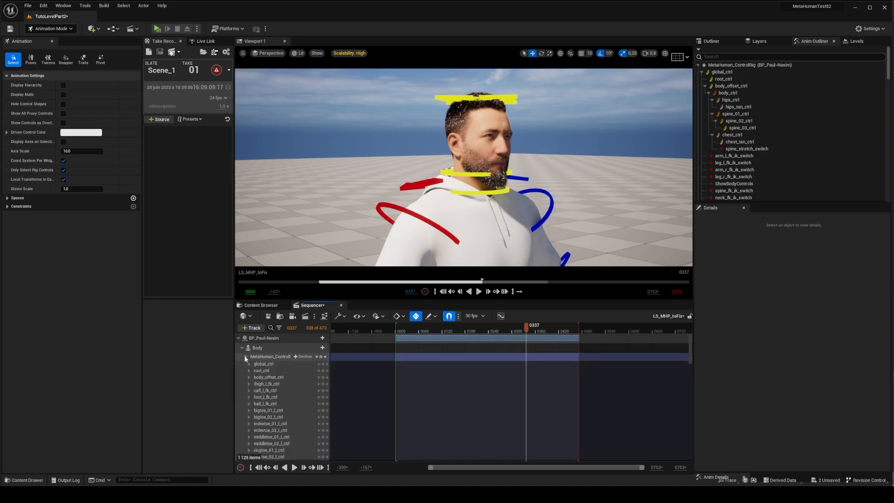
{"action": "left_click", "coordinate": [246, 357]}
{"action": "left_click", "coordinate": [265, 357]}
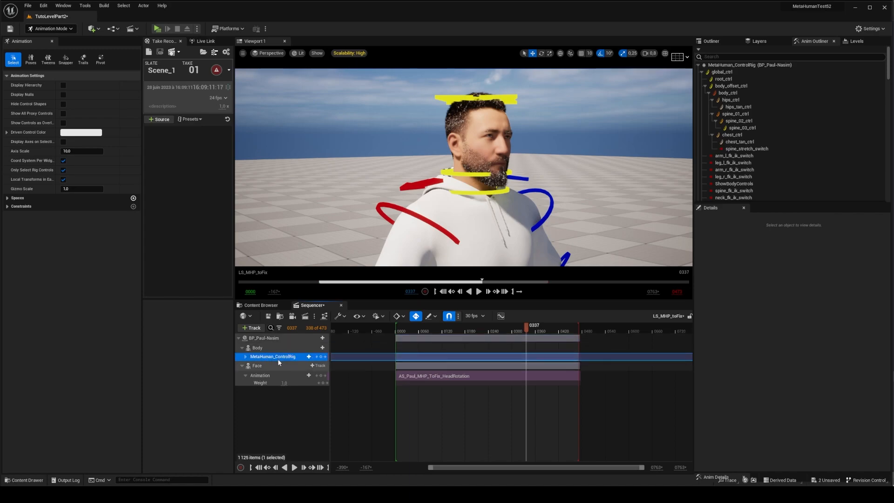
{"action": "left_click", "coordinate": [259, 349]}
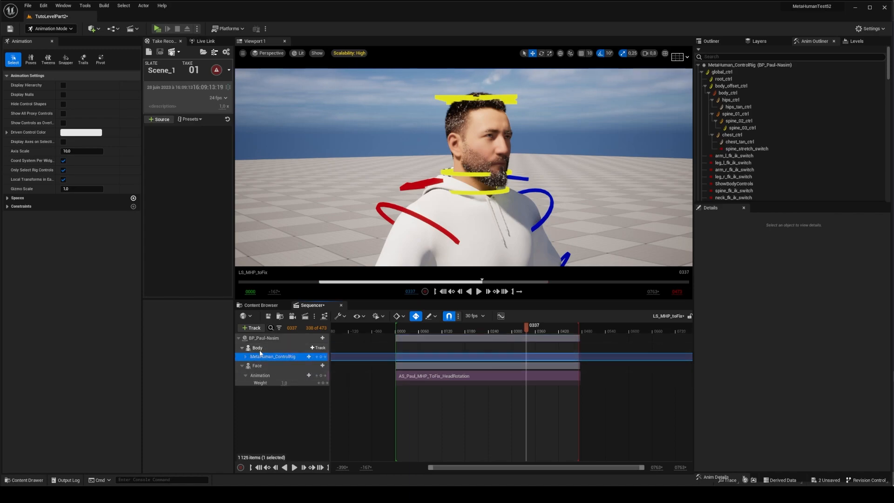
{"action": "left_click", "coordinate": [269, 357]}
{"action": "left_click_drag", "start_coordinate": [284, 386], "coordinate": [265, 386]}
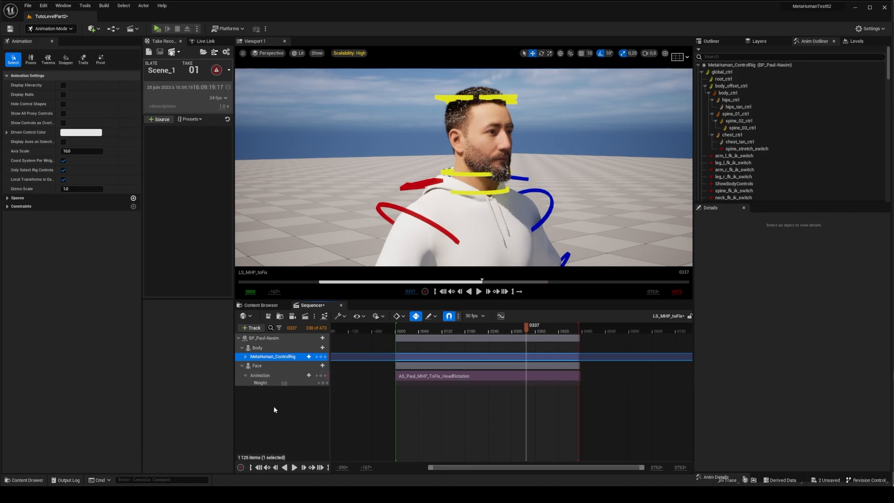
{"action": "left_click_drag", "start_coordinate": [433, 331], "coordinate": [470, 329]}
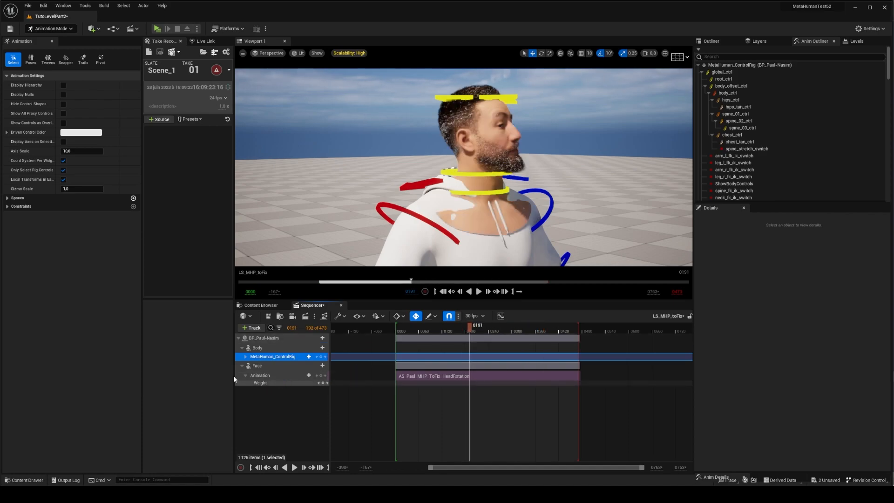
{"action": "left_click", "coordinate": [246, 375]}
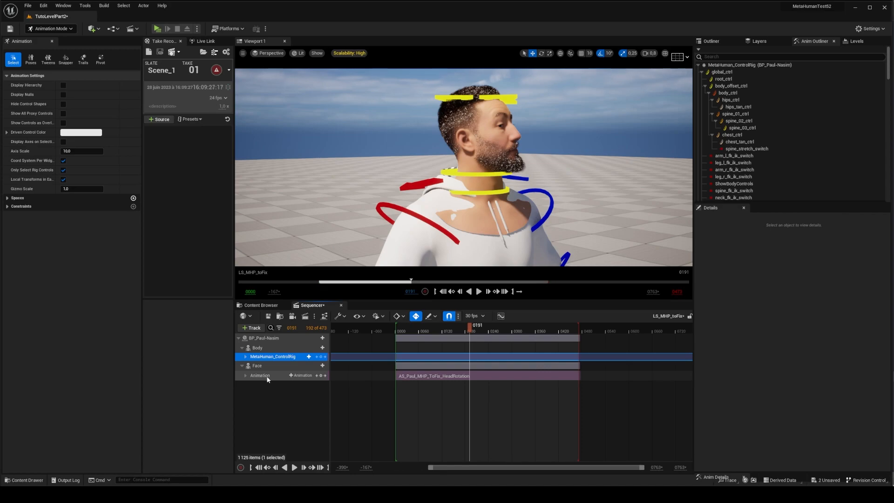
Delete the body's MetaHuman_ControlRig track and play the sequence from near its start
{"action": "left_click", "coordinate": [261, 347]}
{"action": "left_click", "coordinate": [265, 356]}
{"action": "key", "text": "Delete"}
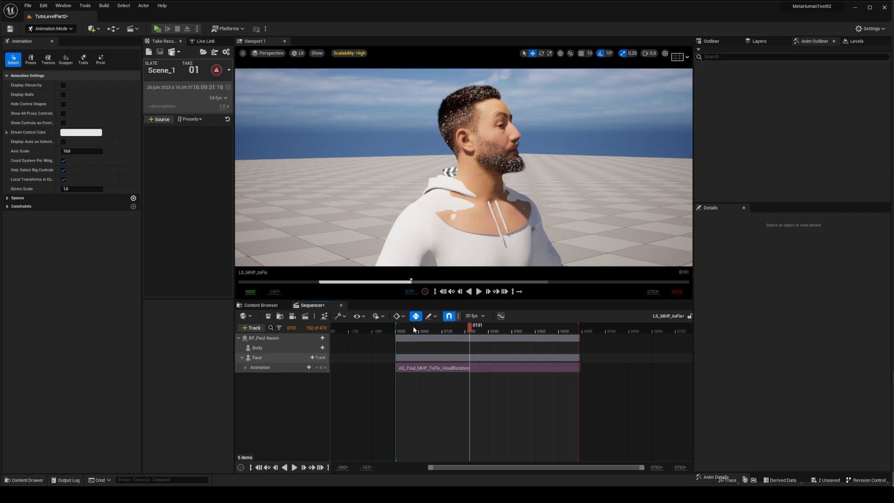
{"action": "left_click", "coordinate": [409, 328]}
{"action": "key", "text": "space"}
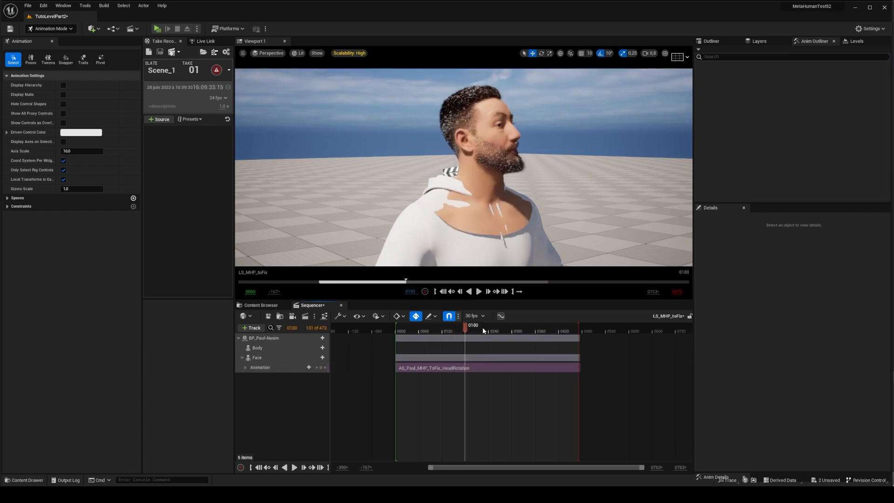
Look up the Third Person blueprint template among the addable content packs from the Characters folder, without adding it
{"action": "left_click", "coordinate": [260, 306]}
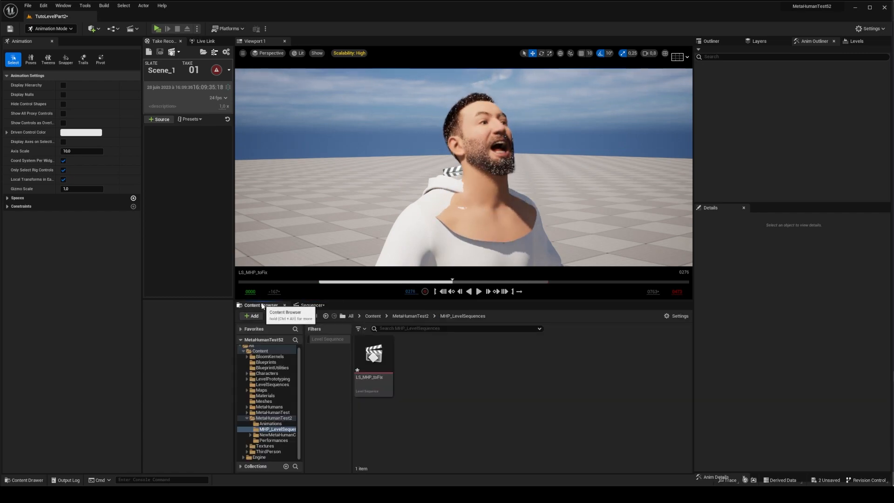
{"action": "left_click", "coordinate": [313, 305]}
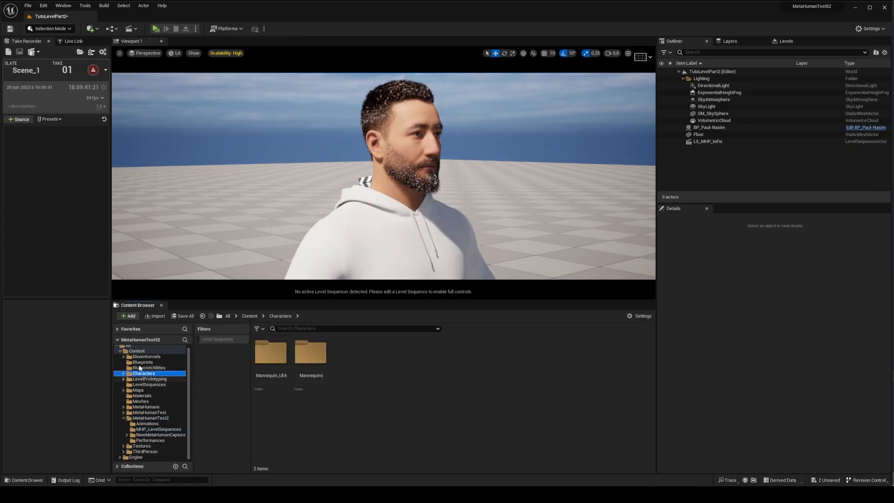
{"action": "left_click", "coordinate": [128, 316]}
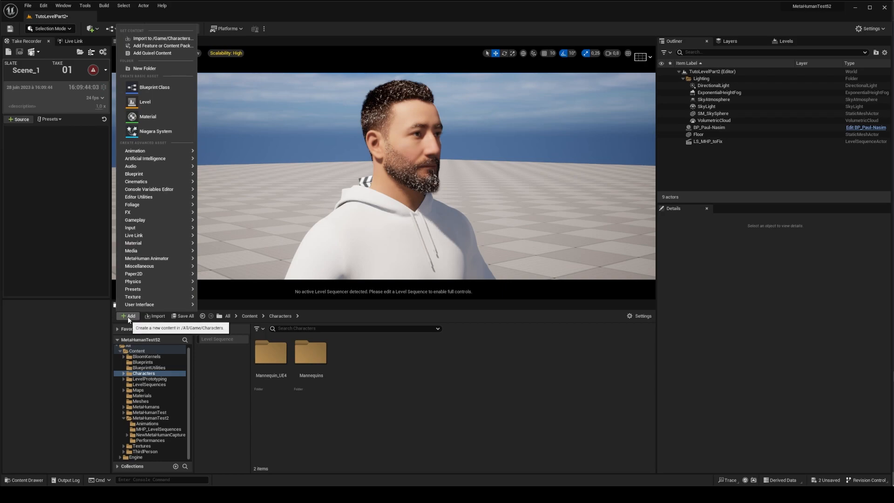
{"action": "left_click", "coordinate": [163, 46]}
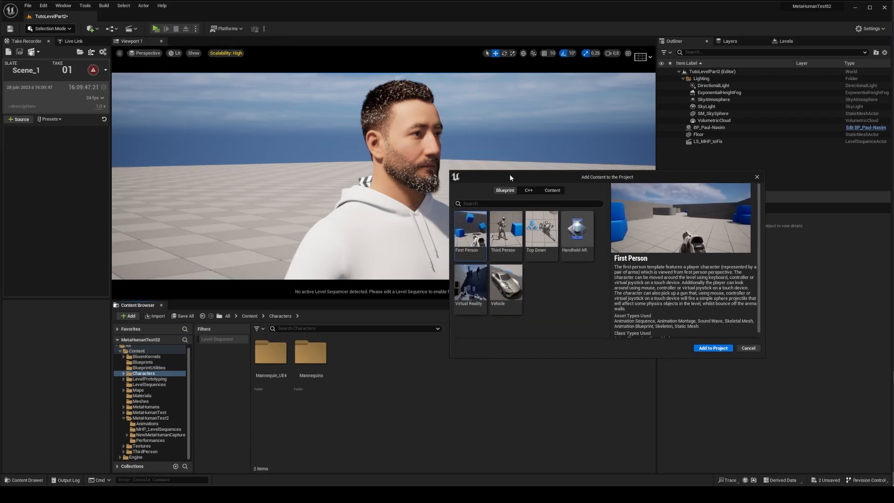
{"action": "left_click", "coordinate": [508, 233]}
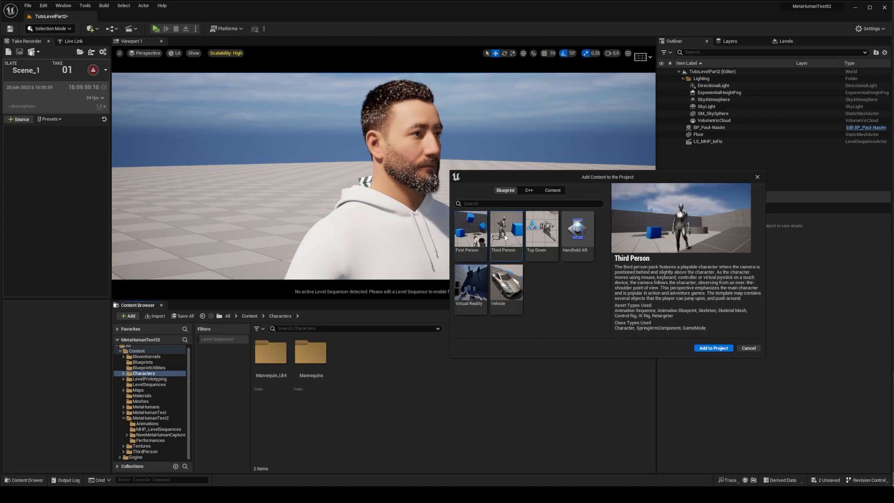
{"action": "left_click", "coordinate": [749, 349]}
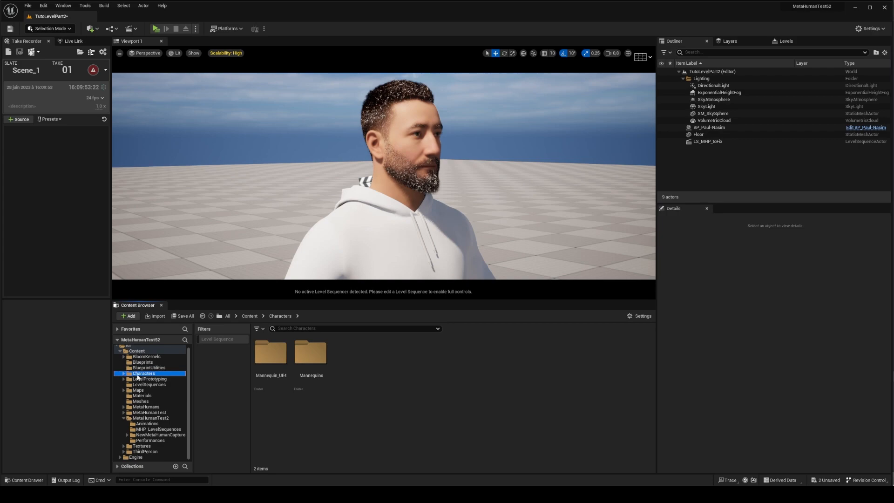
Open the Manny animations folder under Characters/Mannequins/Animations
{"action": "left_click", "coordinate": [124, 374]}
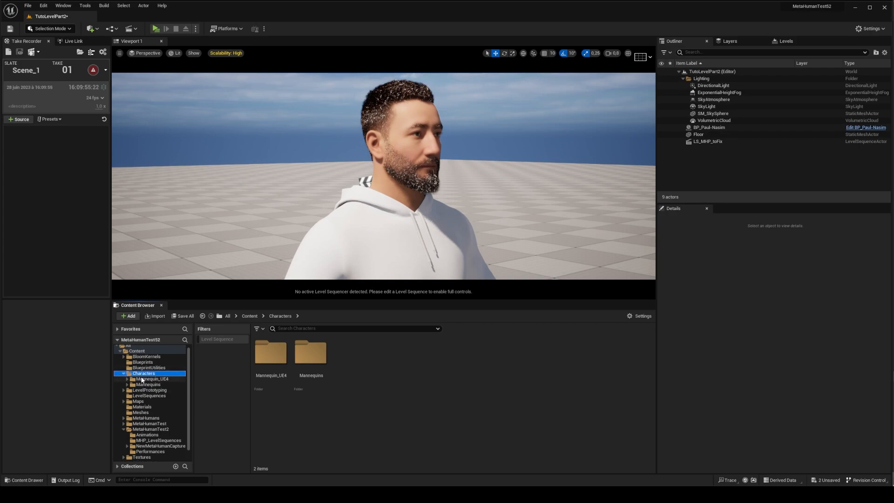
{"action": "left_click", "coordinate": [142, 380]}
{"action": "left_click", "coordinate": [135, 385]}
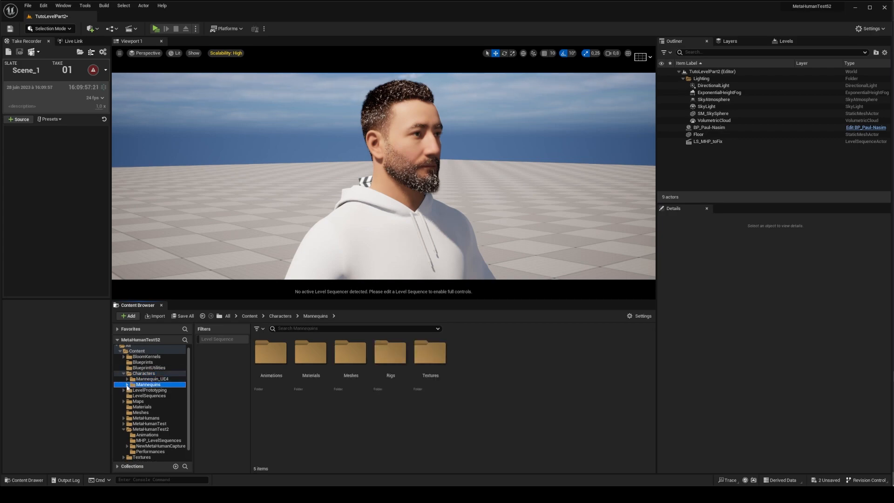
{"action": "left_click", "coordinate": [127, 385]}
{"action": "left_click", "coordinate": [138, 390]}
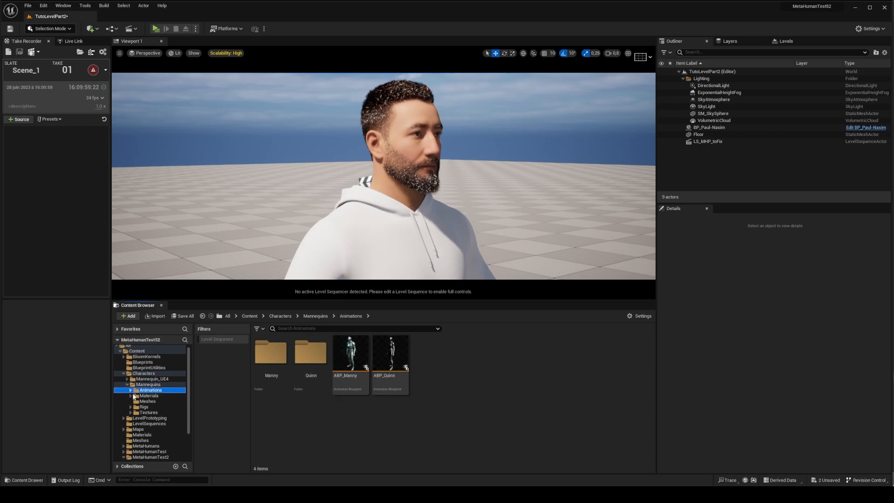
{"action": "left_click", "coordinate": [130, 390]}
{"action": "left_click", "coordinate": [146, 395]}
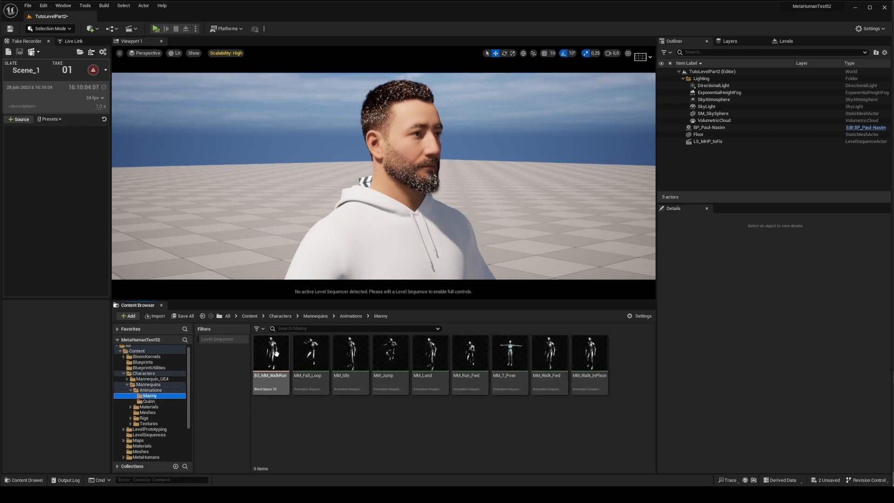
Preview the MM_Idle animation, examining the mannequin's head and neck up close, and close it
{"action": "double_click", "coordinate": [349, 356]}
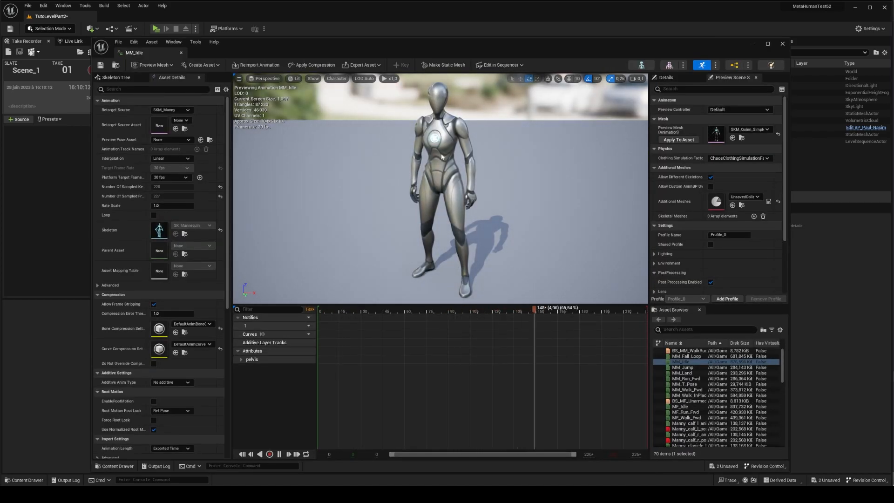
{"action": "scroll", "coordinate": [442, 160], "scroll_direction": "up", "scroll_amount": 3}
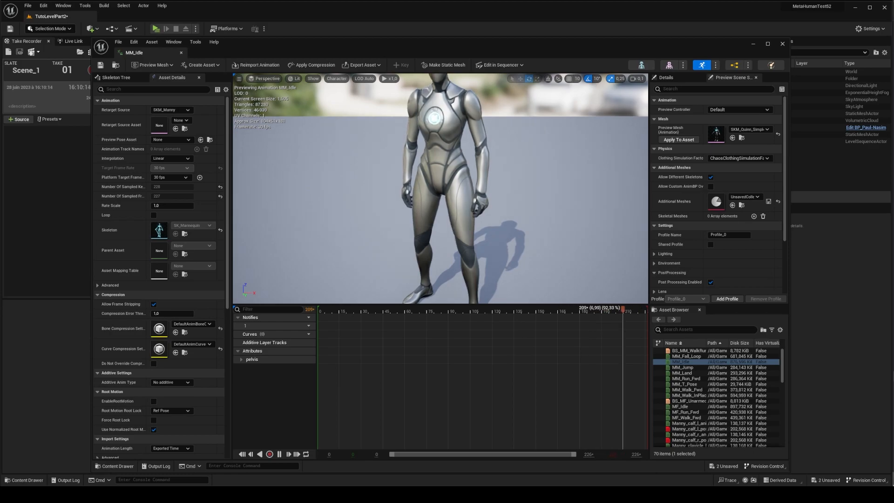
{"action": "scroll", "coordinate": [443, 116], "scroll_direction": "up", "scroll_amount": 3}
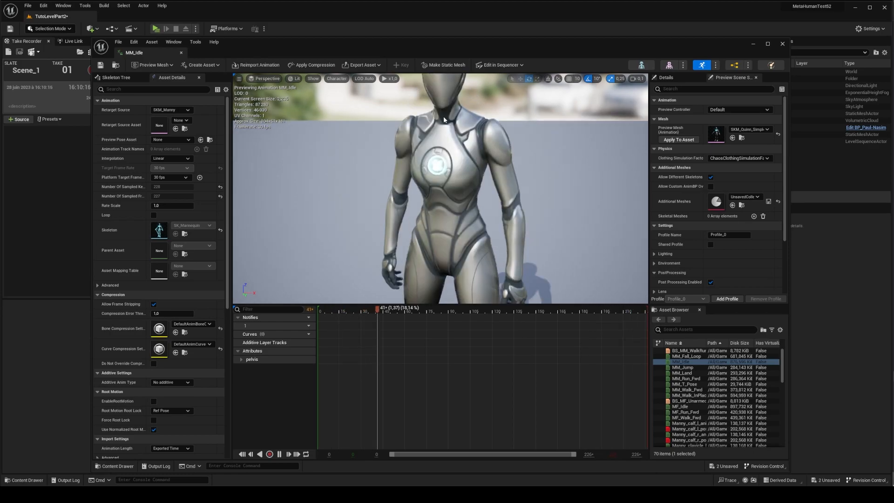
{"action": "scroll", "coordinate": [443, 115], "scroll_direction": "up", "scroll_amount": 5}
{"action": "right_click_drag", "start_coordinate": [448, 109], "coordinate": [448, 84]}
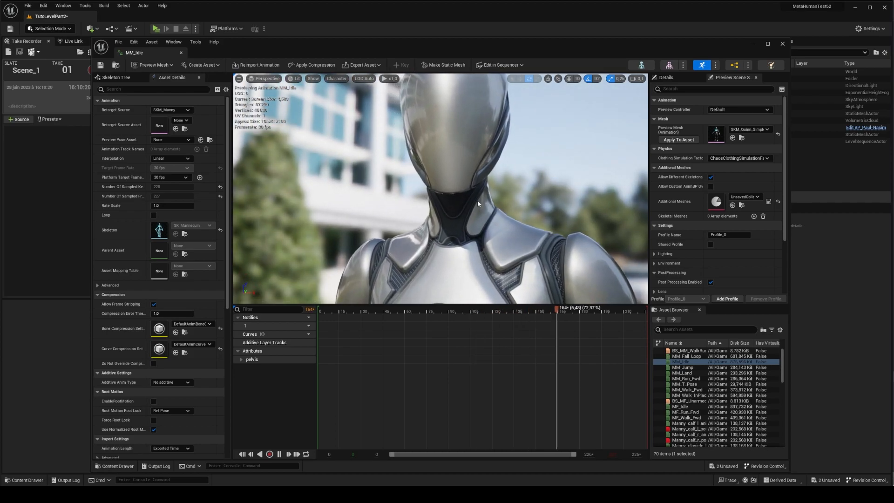
{"action": "left_click", "coordinate": [782, 43]}
Set up a duplicate-and-retarget of the MM_Idle animation using the RTG_metahuman IK retargeter
{"action": "right_click", "coordinate": [352, 352]}
{"action": "mouse_move", "coordinate": [405, 152]}
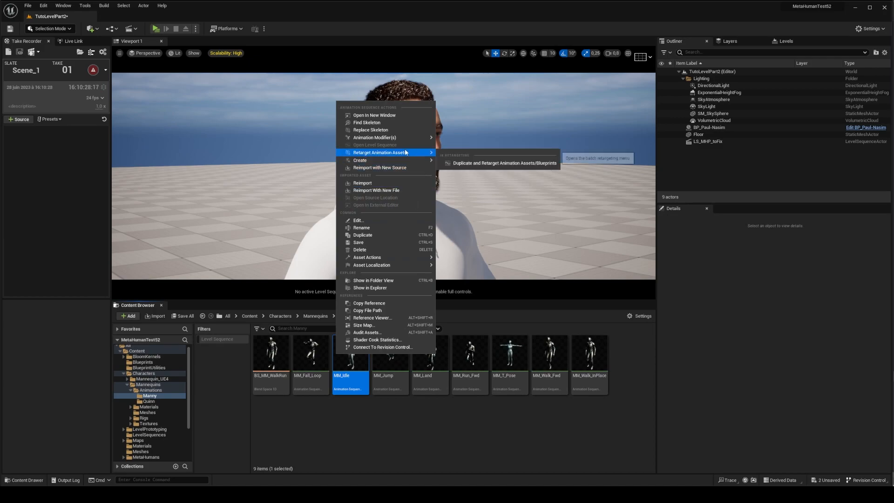
{"action": "left_click", "coordinate": [468, 164]}
{"action": "left_click_drag", "start_coordinate": [601, 173], "coordinate": [560, 175]}
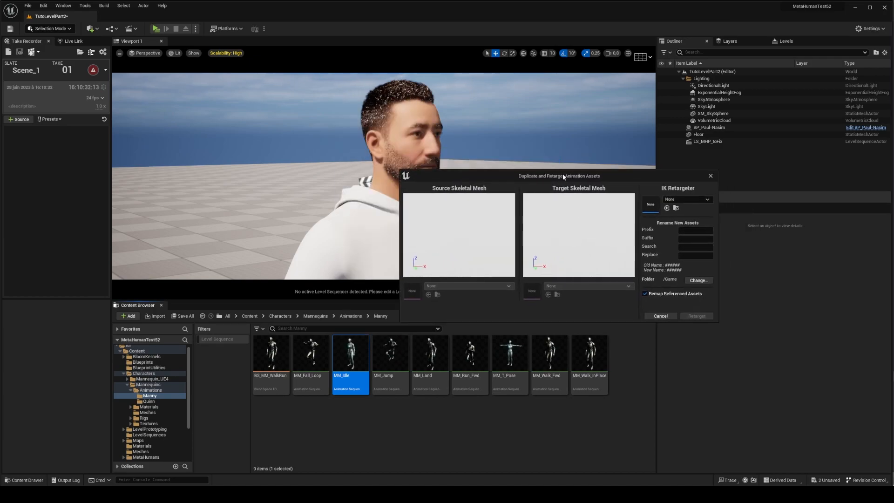
{"action": "left_click", "coordinate": [680, 199]}
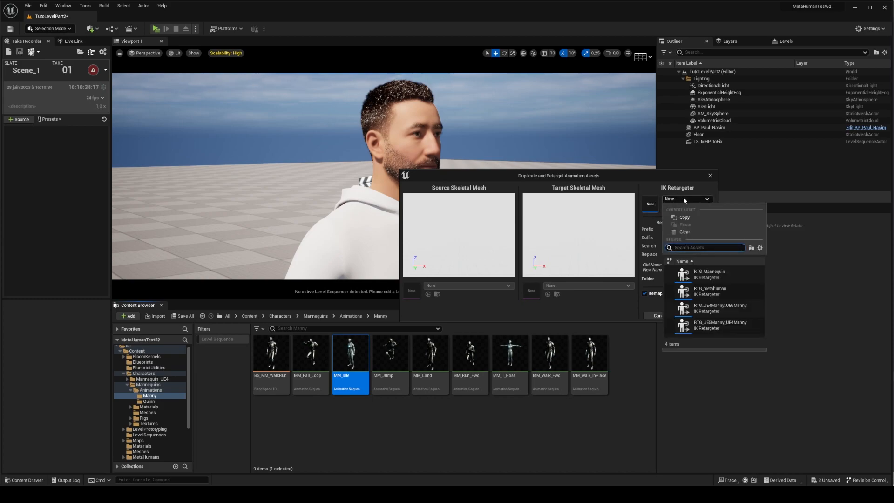
{"action": "left_click", "coordinate": [708, 290]}
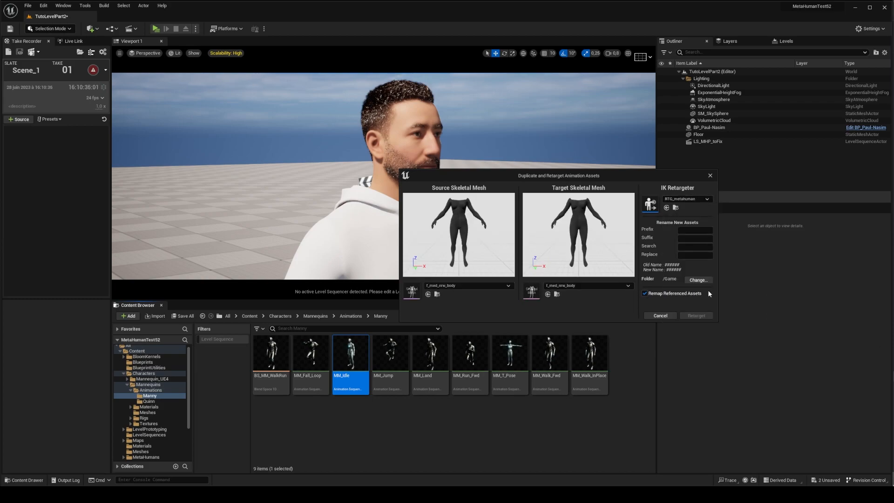
Set the retarget's source skeletal mesh to SKM_Manny
{"action": "left_click", "coordinate": [470, 285]}
{"action": "type", "text": "man"}
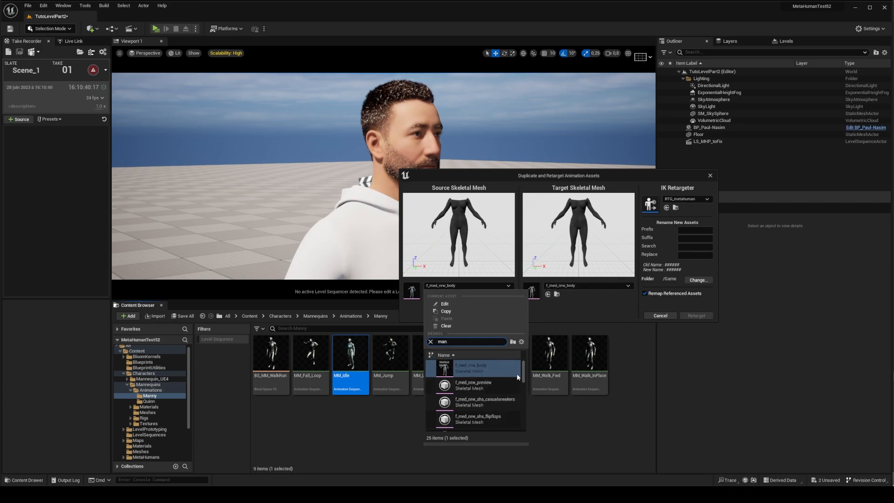
{"action": "scroll", "coordinate": [518, 374], "scroll_direction": "down", "scroll_amount": 3}
{"action": "left_click", "coordinate": [470, 404]}
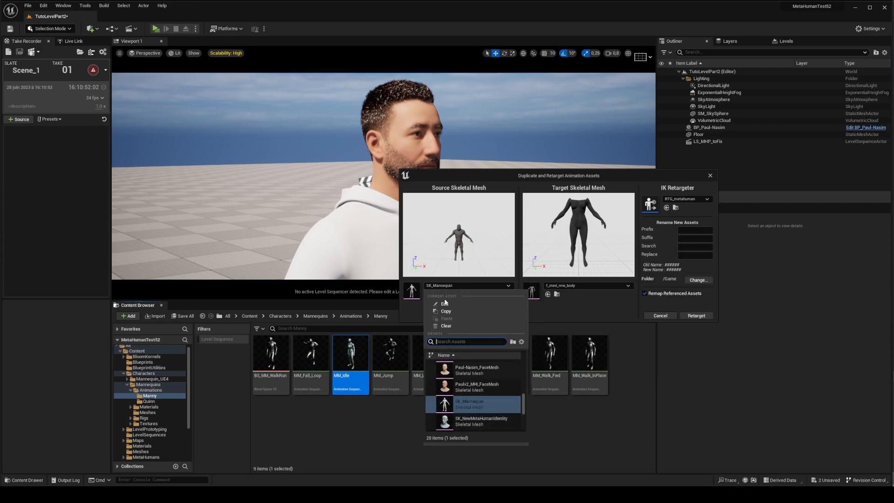
{"action": "left_click", "coordinate": [468, 367]}
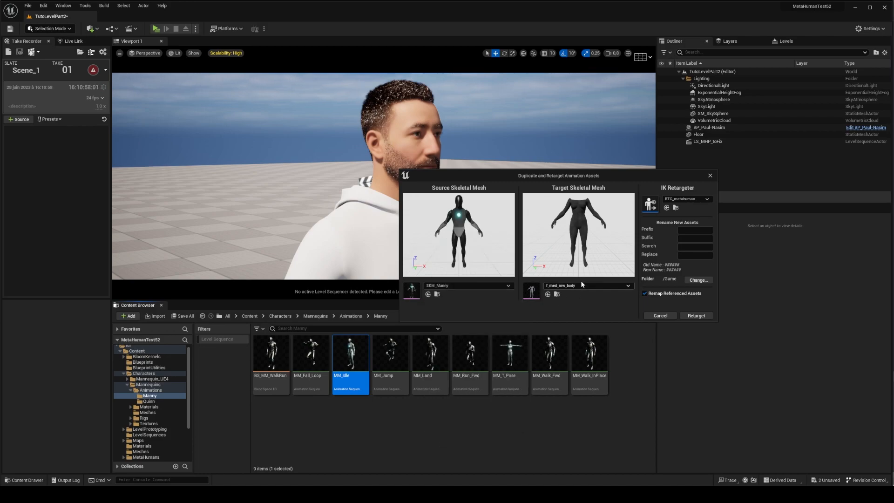
Set the retarget's target skeletal mesh to the MetaHuman's male body, m_med_nrw_body
{"action": "left_click", "coordinate": [588, 285]}
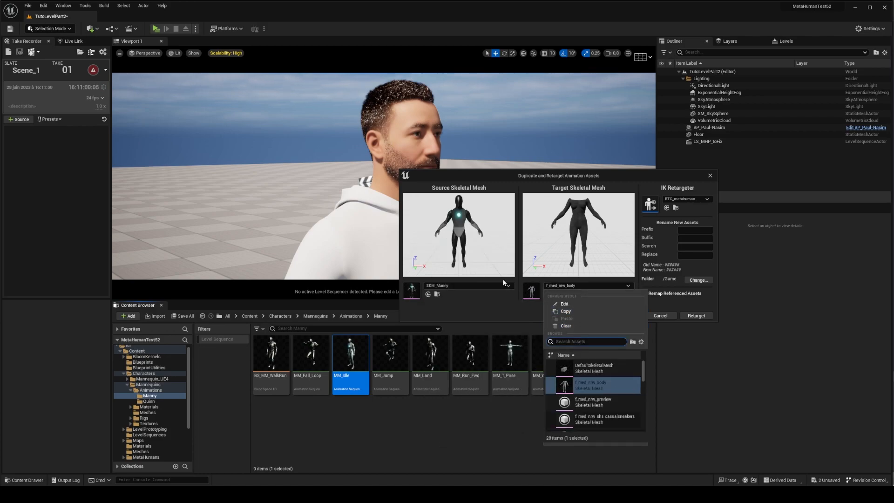
{"action": "type", "text": "paul"}
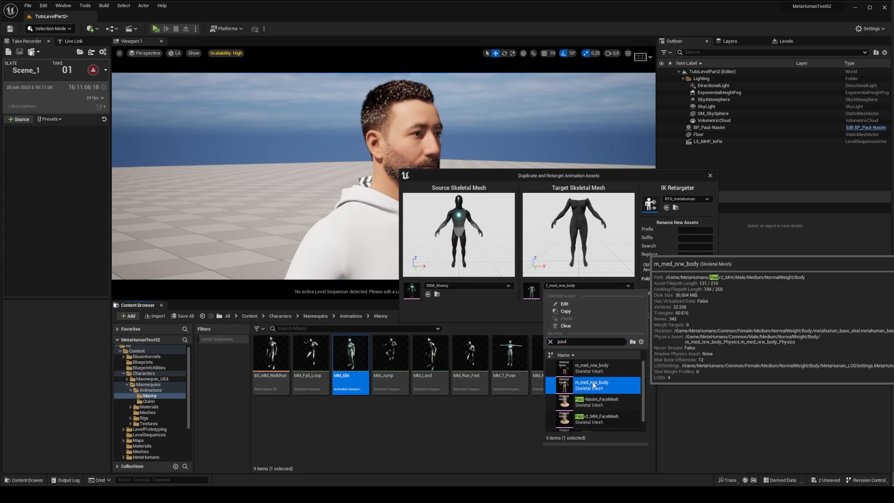
{"action": "left_click", "coordinate": [594, 384]}
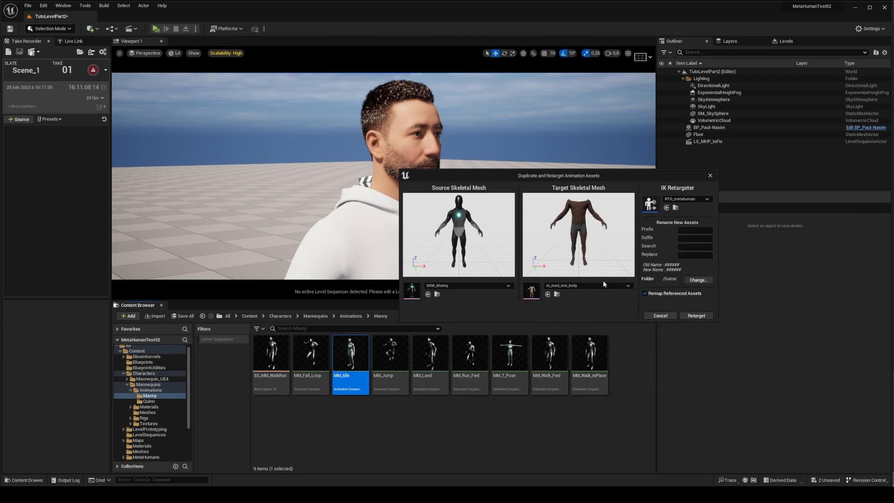
{"action": "left_click", "coordinate": [607, 285]}
{"action": "left_click", "coordinate": [611, 285]}
Retarget the animation into the MetaHumanTest2/Animations folder, with prefix RT_ and the MetaHuman's name as suffix
{"action": "left_click", "coordinate": [682, 240]}
{"action": "type", "text": "Paul_Nasim"}
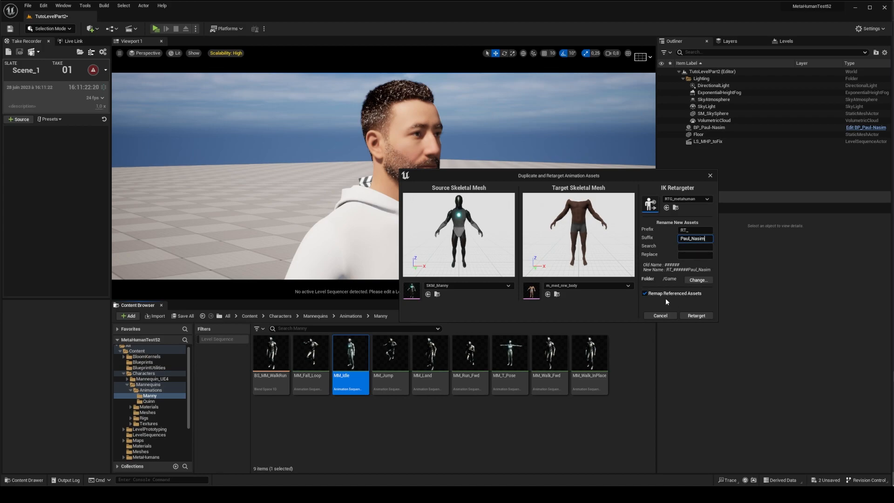
{"action": "left_click", "coordinate": [699, 280]}
{"action": "left_click", "coordinate": [558, 283]}
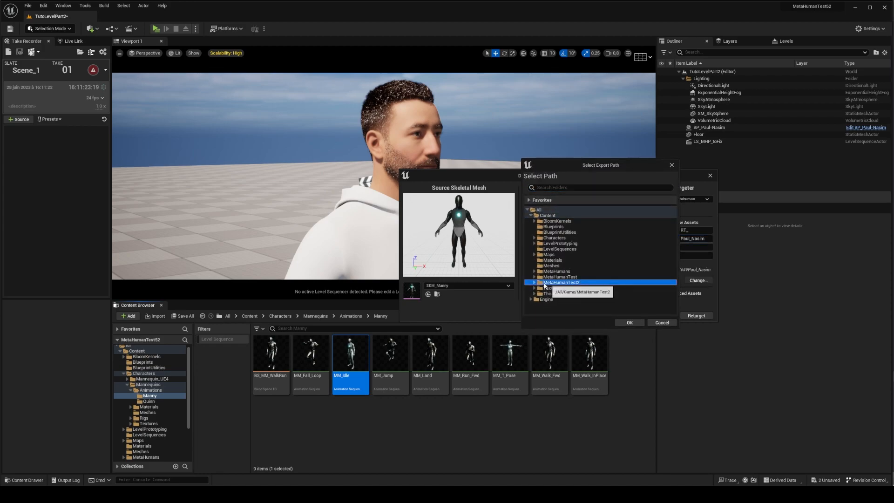
{"action": "left_click", "coordinate": [534, 282]}
{"action": "left_click", "coordinate": [557, 288]}
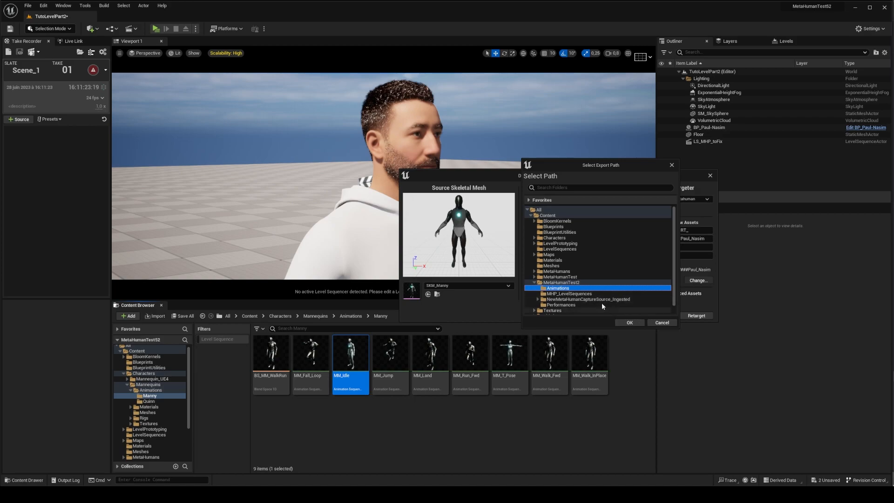
{"action": "left_click", "coordinate": [626, 322]}
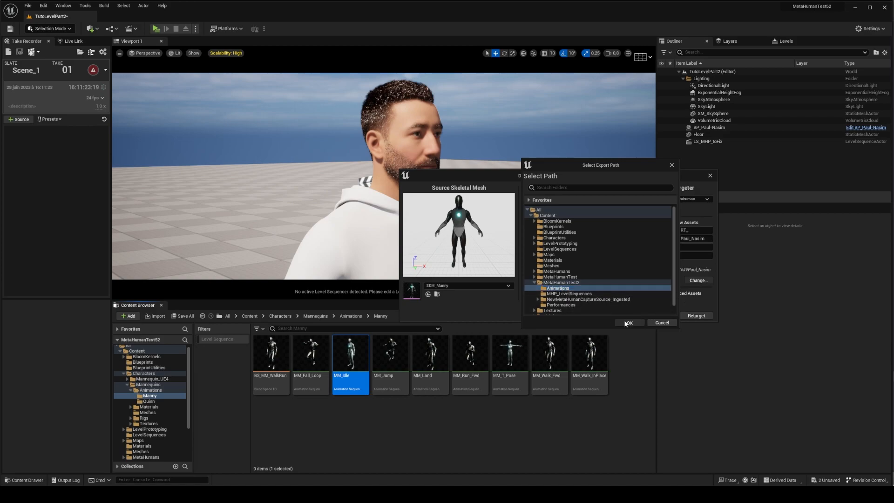
{"action": "left_click", "coordinate": [742, 316]}
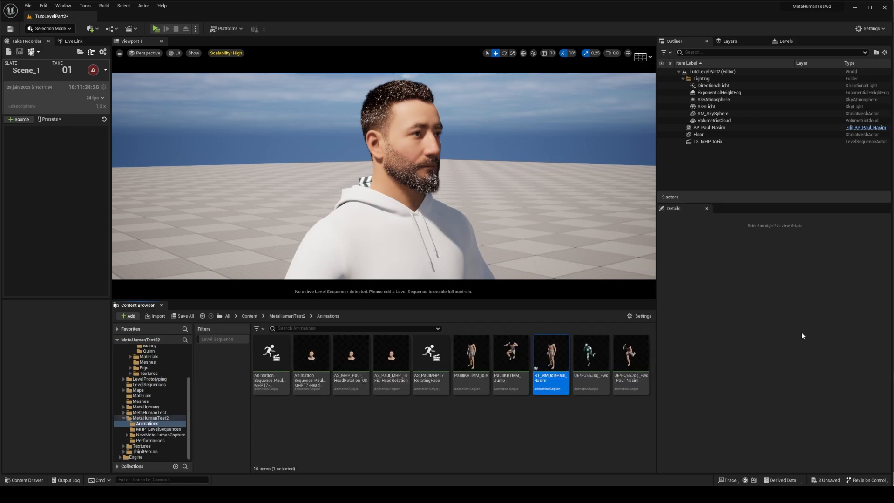
Open the retargeted idle animation from the MetaHumanTest2/Animations folder to check it
{"action": "left_click", "coordinate": [146, 418]}
{"action": "left_click", "coordinate": [147, 423]}
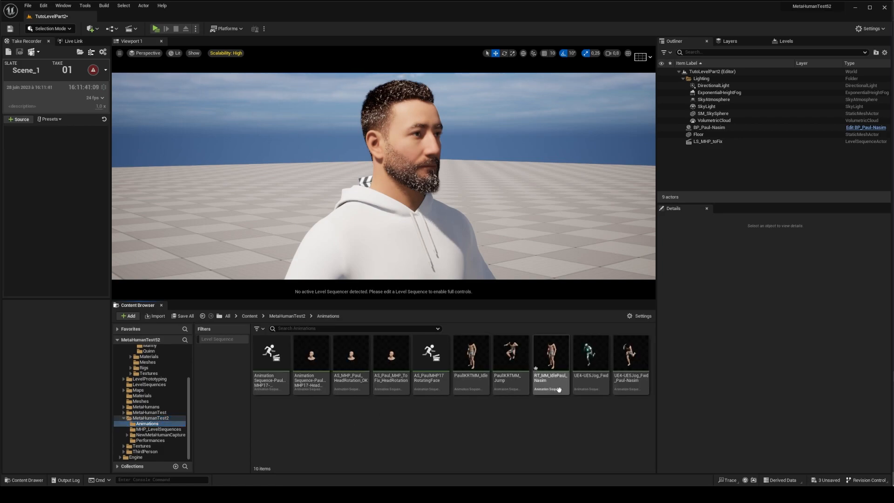
{"action": "double_click", "coordinate": [556, 352]}
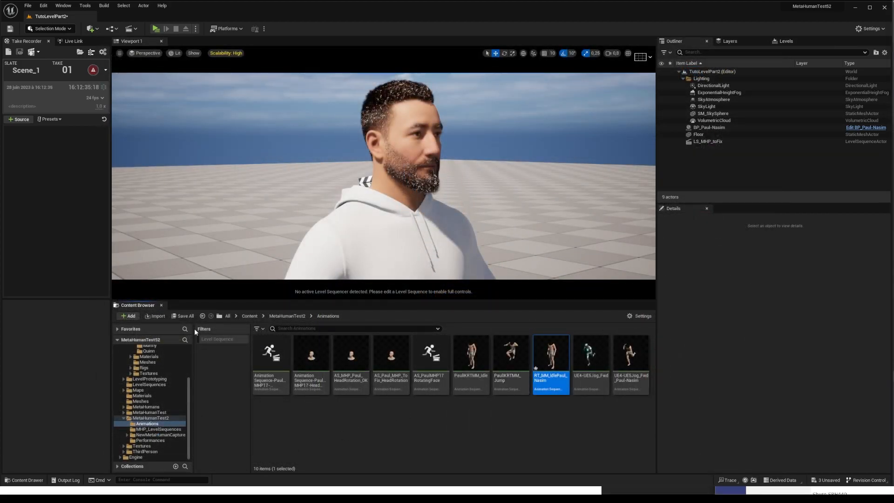
Open the LS_MHP_toFix sequence from the MHP_LevelSequences folder and scrub it to frame 116
{"action": "left_click", "coordinate": [159, 428]}
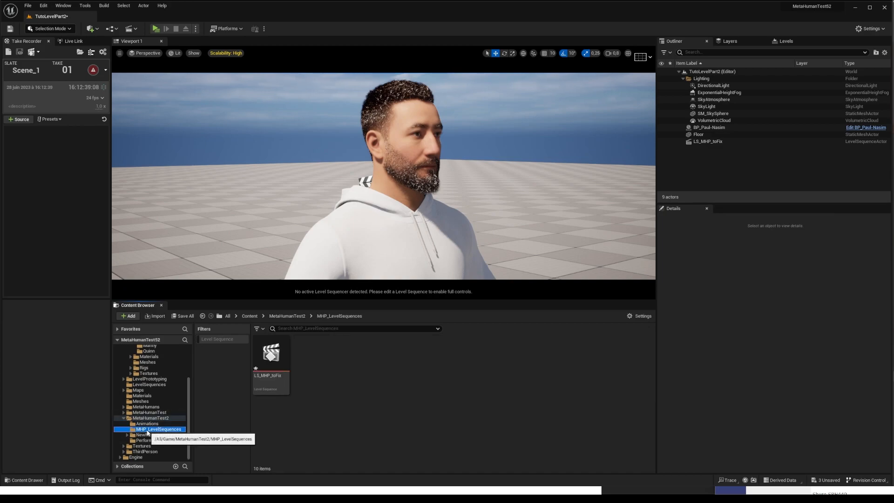
{"action": "double_click", "coordinate": [274, 349]}
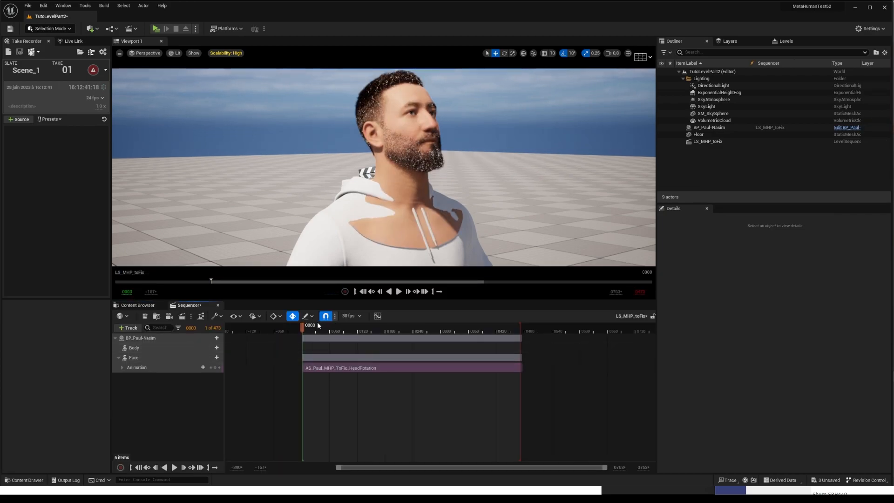
{"action": "left_click_drag", "start_coordinate": [318, 326], "coordinate": [355, 324]}
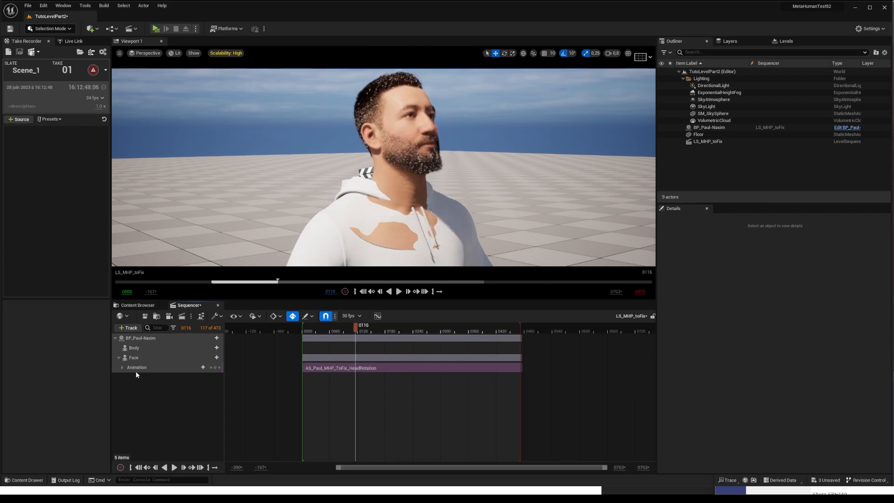
Add the retargeted idle animation to the MetaHuman's Body track and scrub back to frame 80 to check it
{"action": "left_click", "coordinate": [140, 347]}
{"action": "left_click", "coordinate": [212, 348]}
{"action": "mouse_move", "coordinate": [302, 148]}
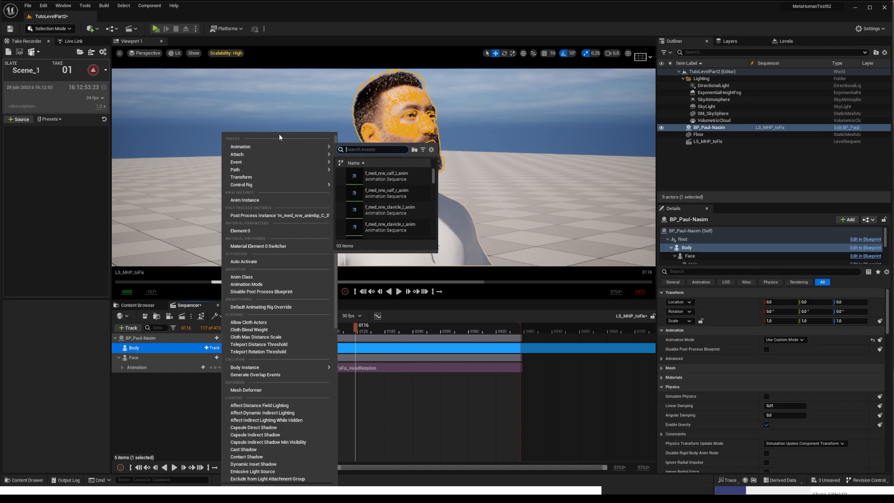
{"action": "type", "text": "paul"}
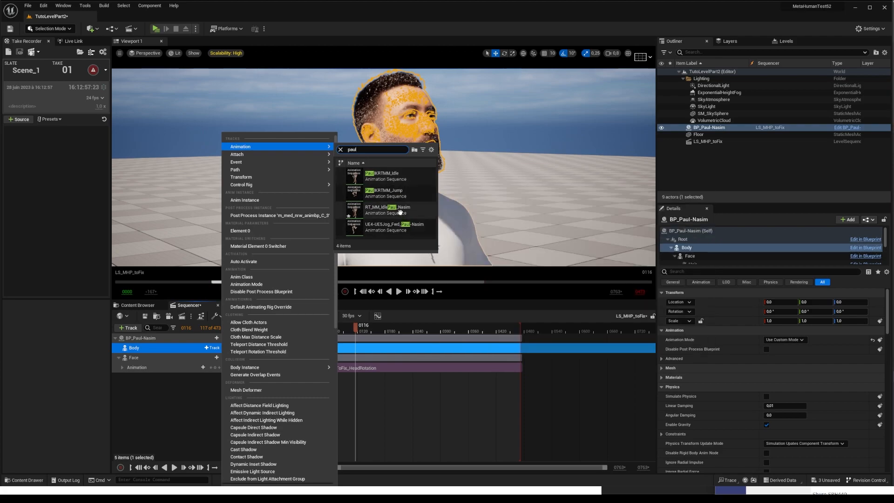
{"action": "left_click", "coordinate": [404, 210]}
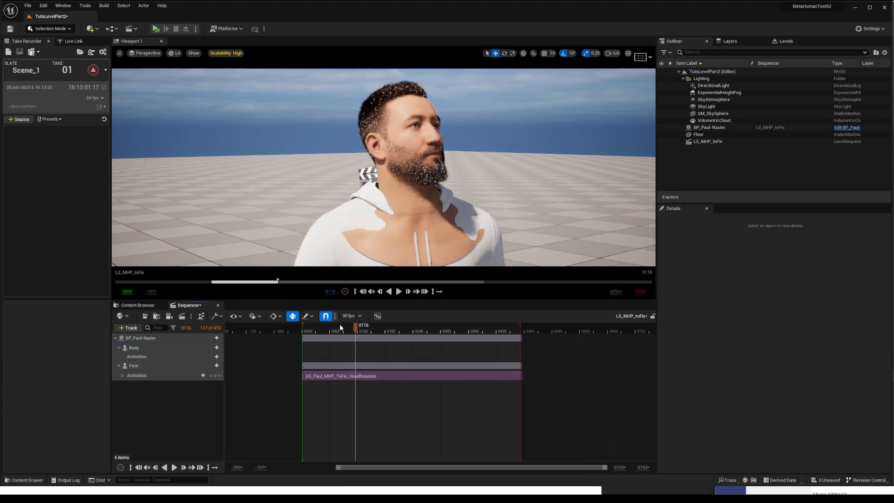
{"action": "left_click_drag", "start_coordinate": [341, 328], "coordinate": [339, 327]}
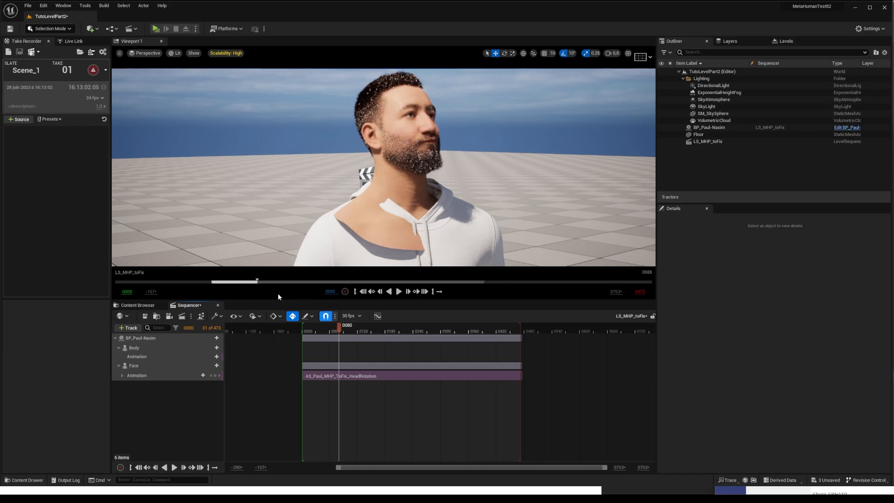
Save the LS_MHP_toFix sequence, close it and reopen it to refresh the Body's animation track
{"action": "left_click", "coordinate": [141, 357]}
{"action": "left_click", "coordinate": [203, 349]}
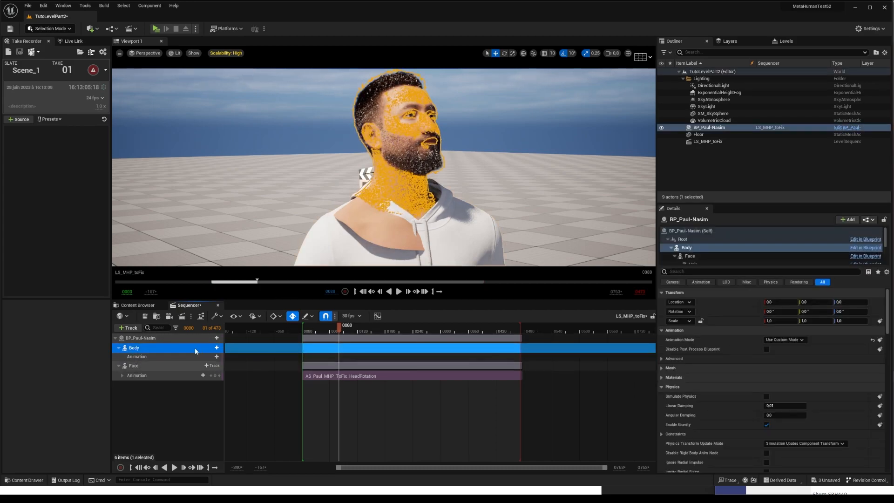
{"action": "key", "text": "ctrl+s"}
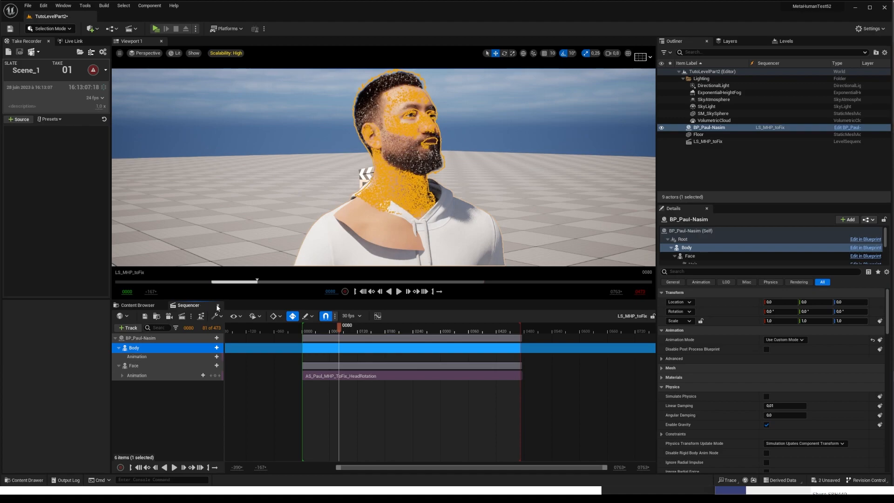
{"action": "left_click", "coordinate": [217, 305]}
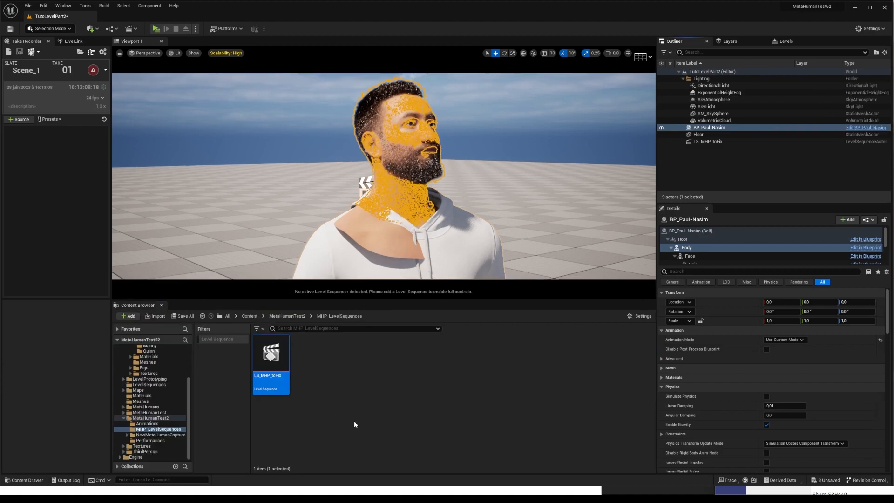
{"action": "left_click", "coordinate": [355, 422]}
{"action": "double_click", "coordinate": [269, 352]}
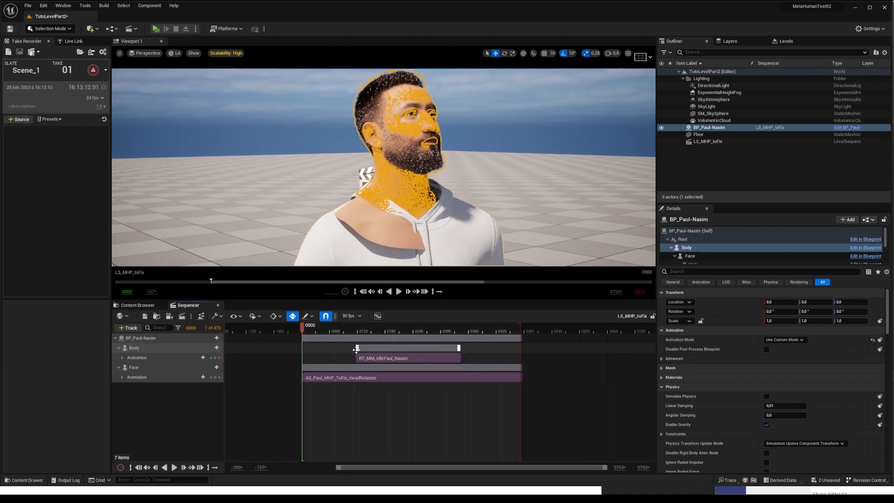
Move the Body's idle clip to frame 0, extend it to the sequence's end, and return the playhead to frame 0
{"action": "left_click_drag", "start_coordinate": [363, 349], "coordinate": [309, 351]}
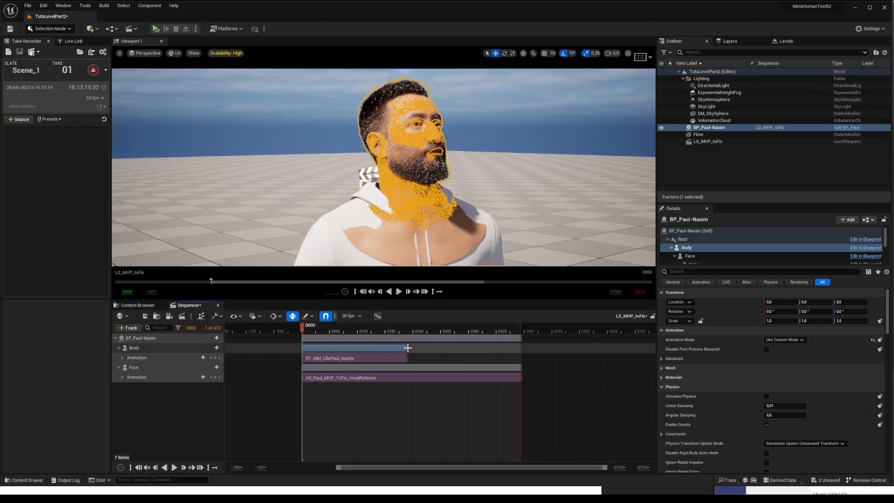
{"action": "left_click_drag", "start_coordinate": [405, 347], "coordinate": [523, 346]}
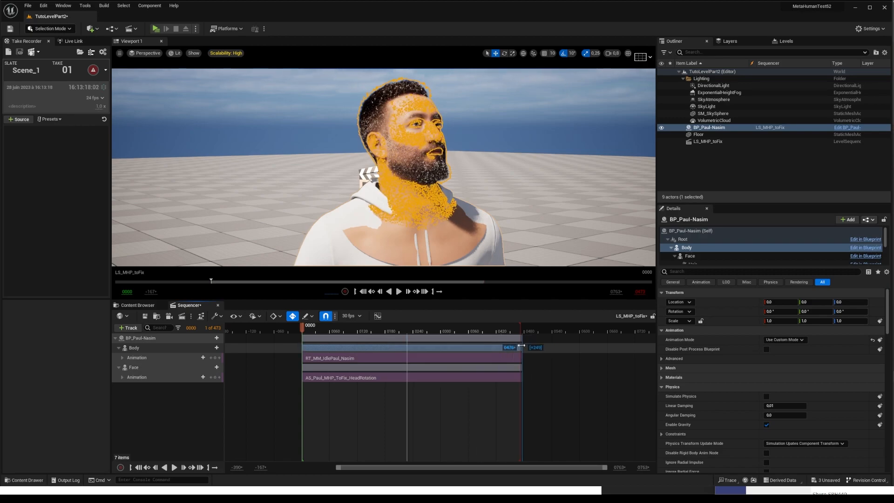
{"action": "left_click_drag", "start_coordinate": [304, 328], "coordinate": [328, 329]}
{"action": "left_click", "coordinate": [190, 328]}
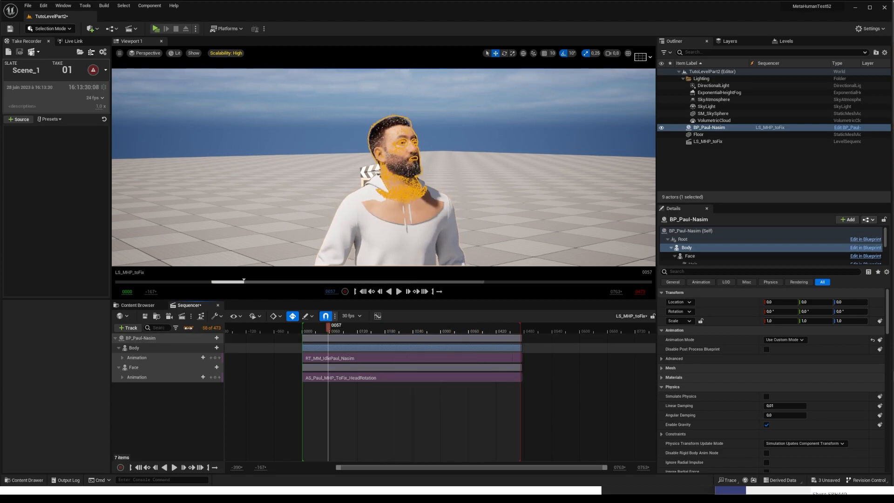
{"action": "type", "text": "0"}
{"action": "key", "text": "Return"}
Bake the Body's idle animation to the MetaHuman_ControlRig
{"action": "left_click", "coordinate": [143, 358]}
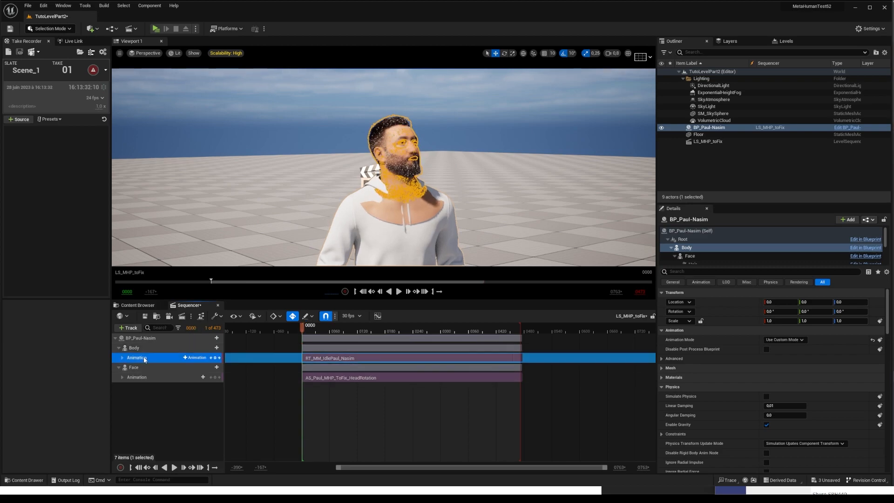
{"action": "right_click", "coordinate": [140, 360]}
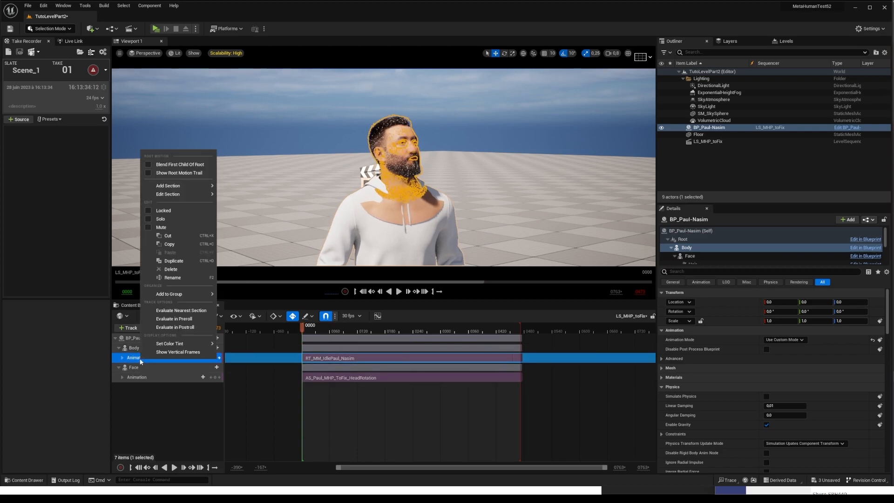
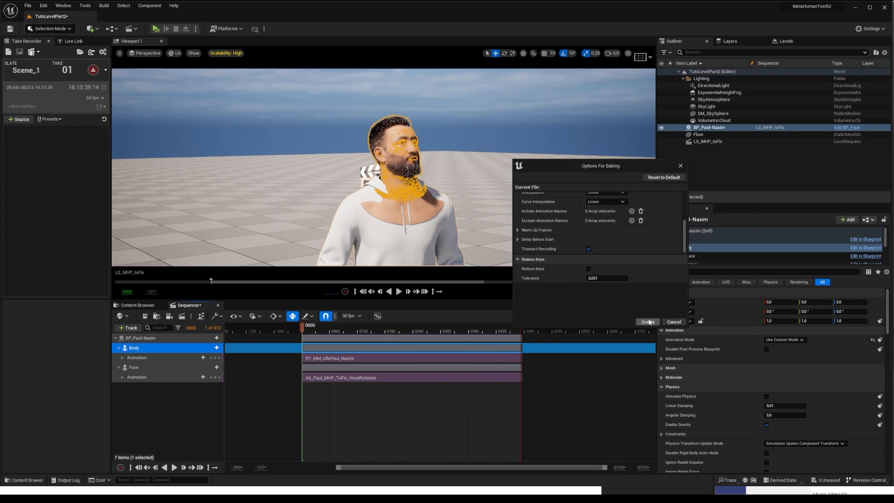
{"action": "left_click", "coordinate": [647, 322]}
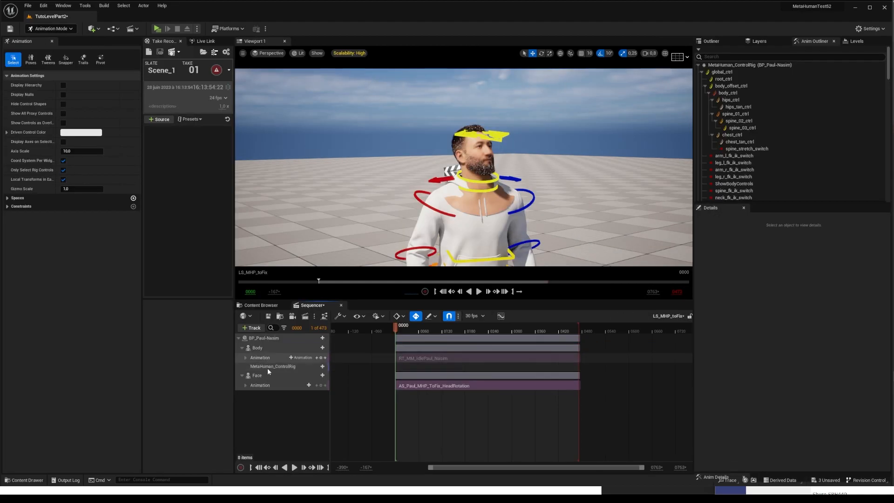
Delete the Body's original Animation track and scrub to frame 140 to check the baked MetaHuman_ControlRig
{"action": "left_click", "coordinate": [267, 367]}
{"action": "left_click", "coordinate": [265, 362]}
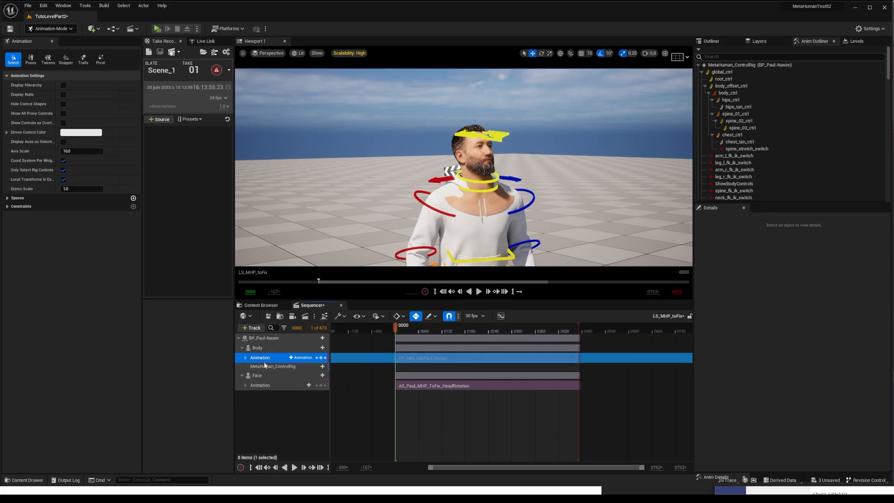
{"action": "key", "text": "Delete"}
{"action": "left_click", "coordinate": [264, 357]}
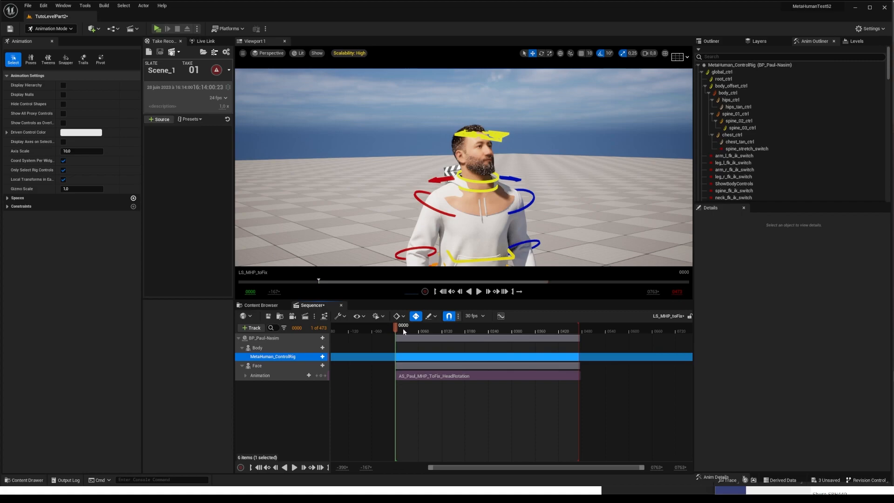
{"action": "scroll", "coordinate": [404, 331], "scroll_direction": "up", "scroll_amount": 2}
{"action": "left_click_drag", "start_coordinate": [404, 330], "coordinate": [463, 329]}
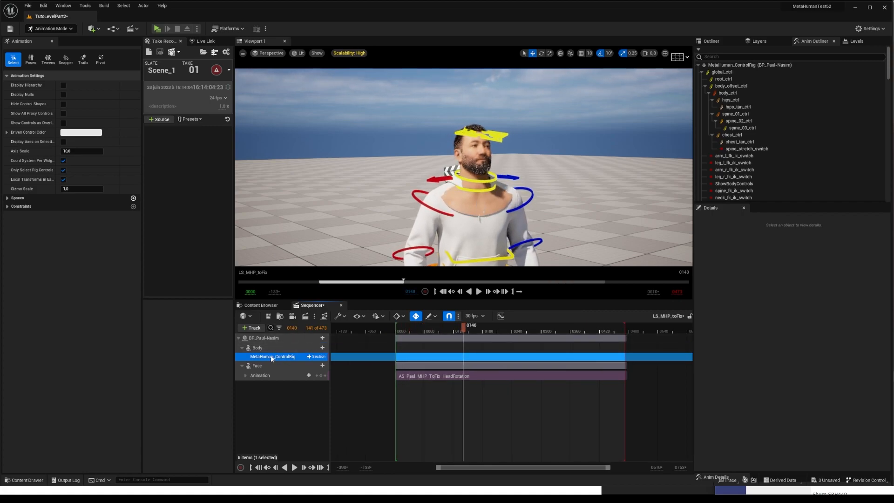
Close the LS_MHP_toFix sequence and reopen it to refresh the Body's control rig track
{"action": "left_click", "coordinate": [257, 348]}
{"action": "left_click", "coordinate": [259, 356]}
{"action": "left_click", "coordinate": [341, 305]}
{"action": "double_click", "coordinate": [274, 351]}
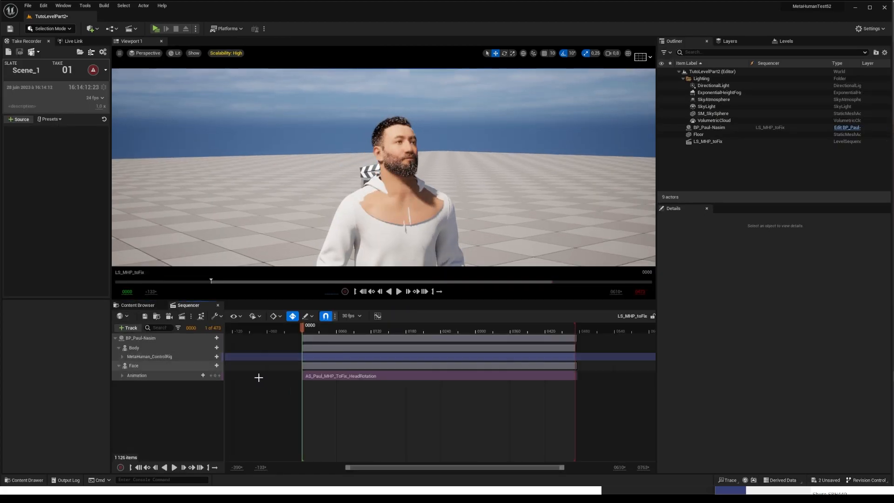
Expand the Body's MetaHuman_ControlRig and enlarge the Sequencer area to view its individual controls
{"action": "left_click", "coordinate": [153, 358]}
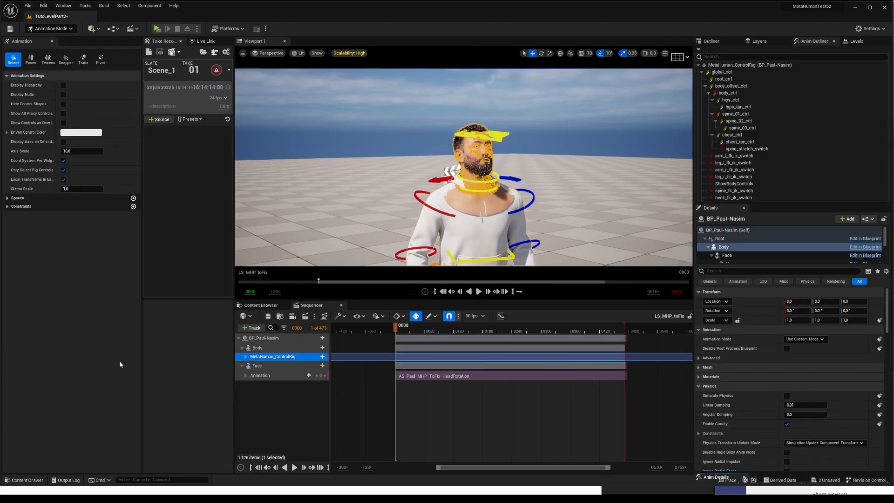
{"action": "left_click", "coordinate": [245, 356]}
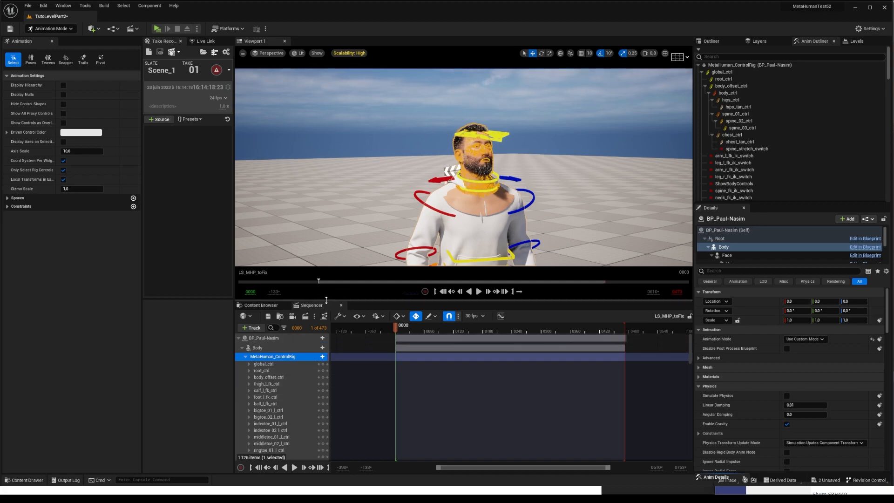
{"action": "left_click_drag", "start_coordinate": [322, 300], "coordinate": [326, 107]}
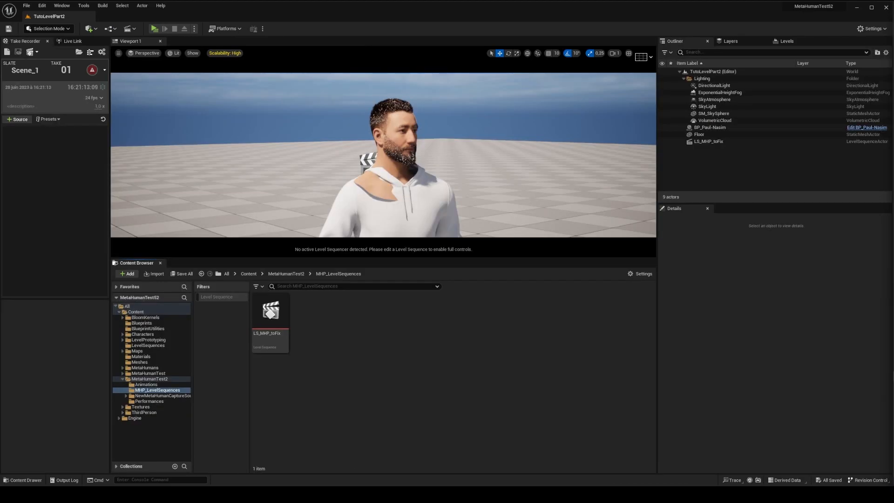
Open the level sequence and bake the Face's animation to the Face_ControlBoard_CtrlRig
{"action": "double_click", "coordinate": [276, 317]}
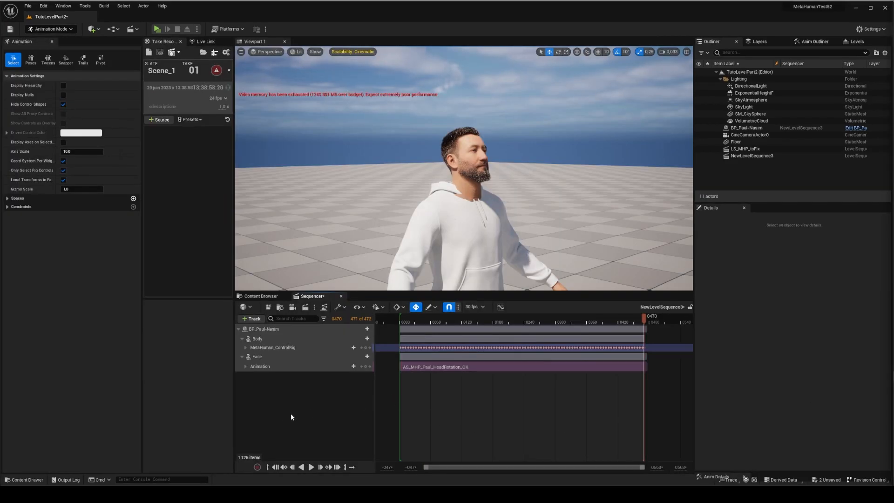
{"action": "left_click", "coordinate": [268, 357]}
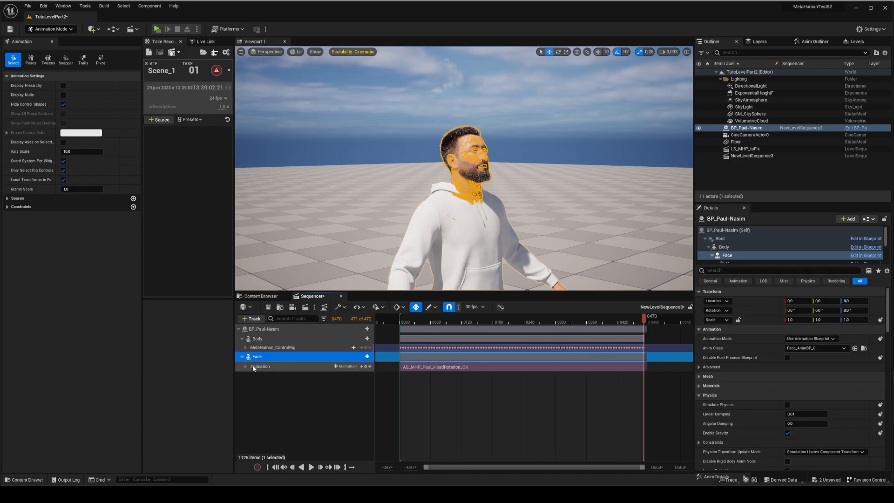
{"action": "left_click", "coordinate": [280, 366]}
{"action": "left_click", "coordinate": [279, 359]}
{"action": "right_click", "coordinate": [281, 359]}
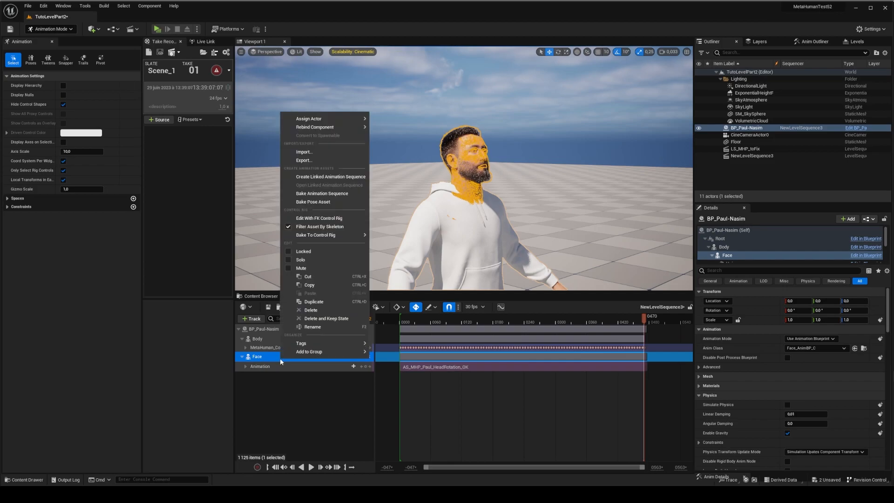
{"action": "mouse_move", "coordinate": [342, 235]}
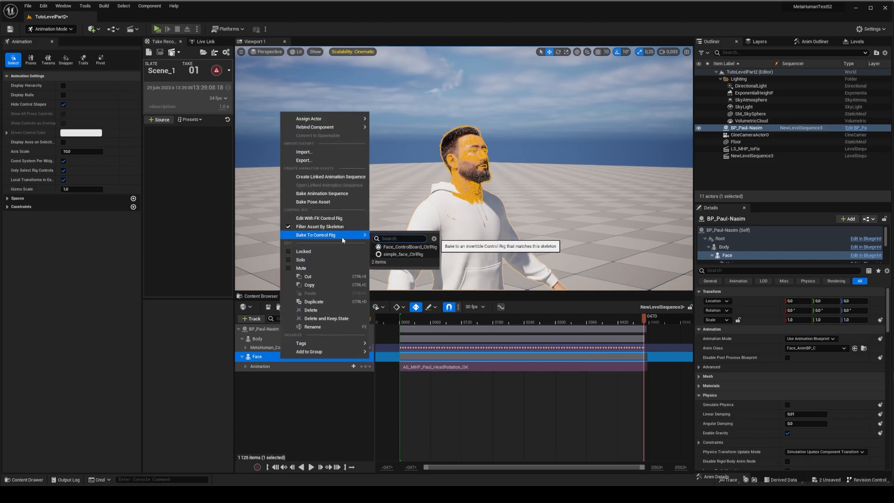
{"action": "left_click", "coordinate": [411, 251]}
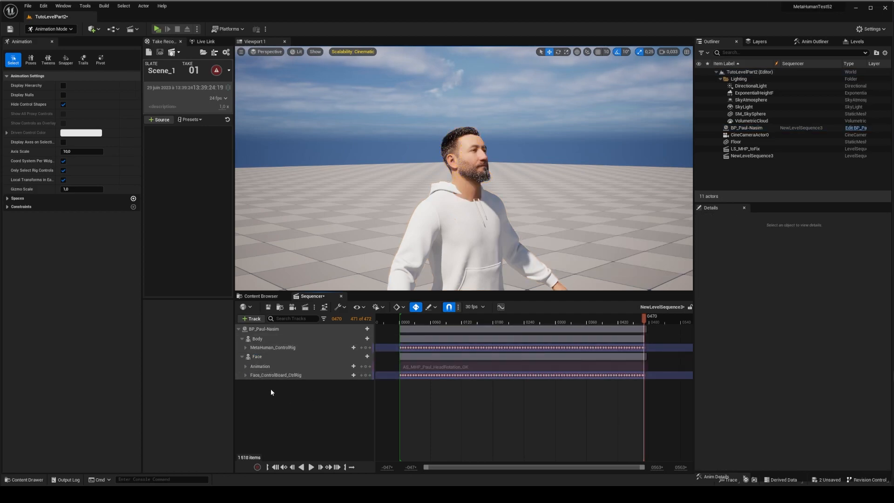
Delete the Face's original Animation track, keeping only the baked Face_ControlBoard_CtrlRig
{"action": "left_click", "coordinate": [251, 376]}
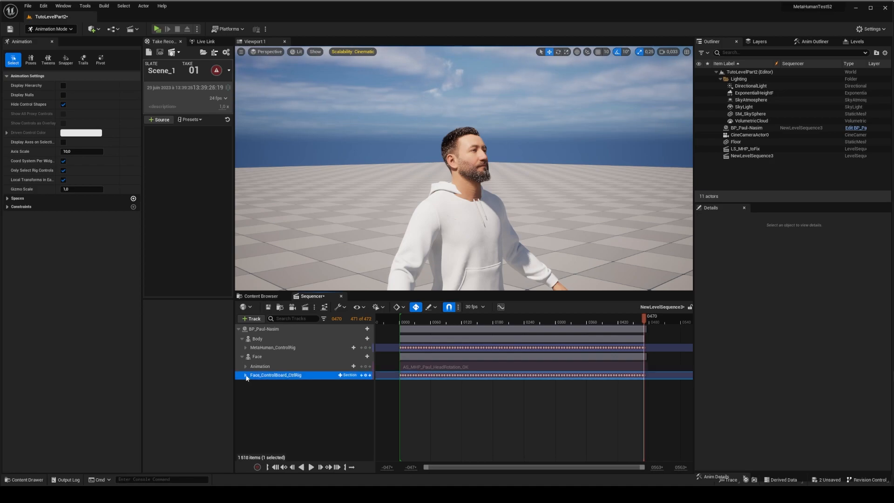
{"action": "left_click", "coordinate": [246, 375]}
{"action": "left_click", "coordinate": [246, 375]}
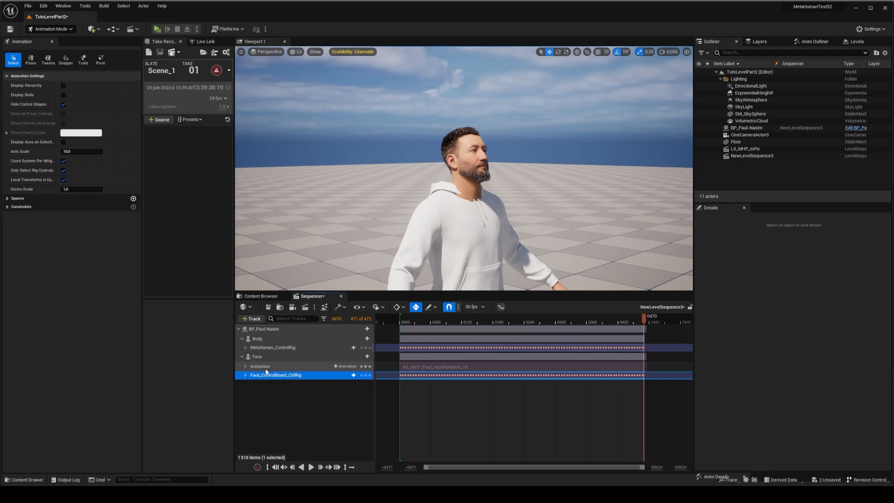
{"action": "left_click", "coordinate": [267, 368]}
{"action": "key", "text": "Delete"}
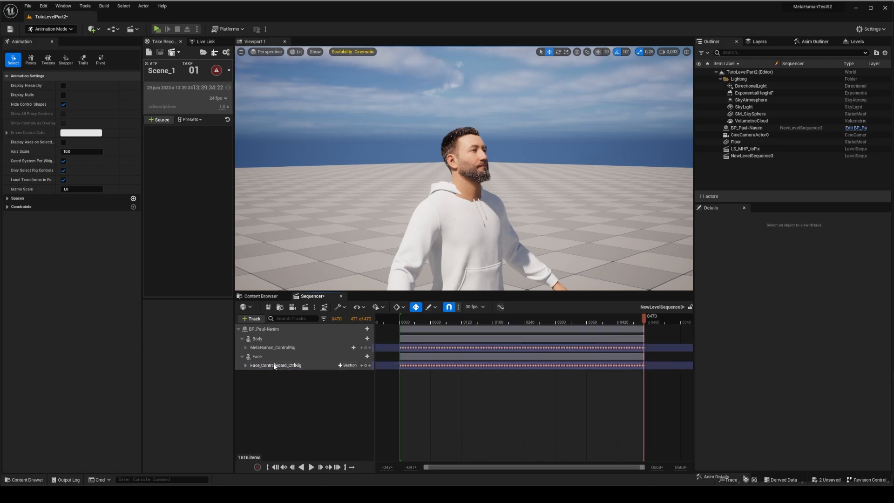
{"action": "left_click", "coordinate": [275, 366]}
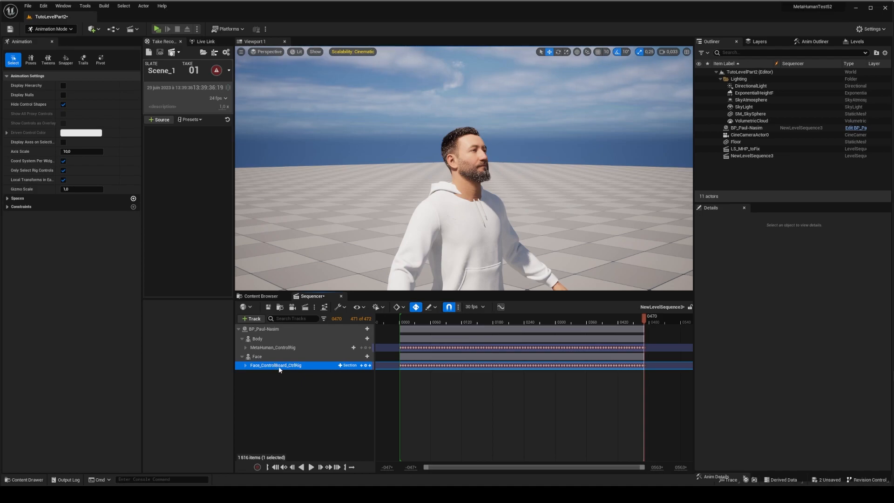
{"action": "left_click", "coordinate": [273, 347]}
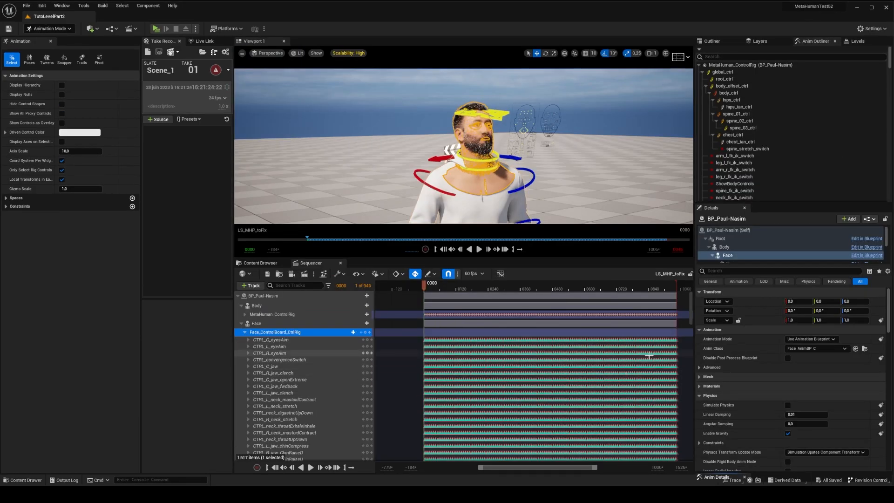
Expand the MetaHuman_ControlRig and Face_ControlBoard_CtrlRig tracks and filter the sequence tracks by "head"
{"action": "left_click", "coordinate": [244, 332]}
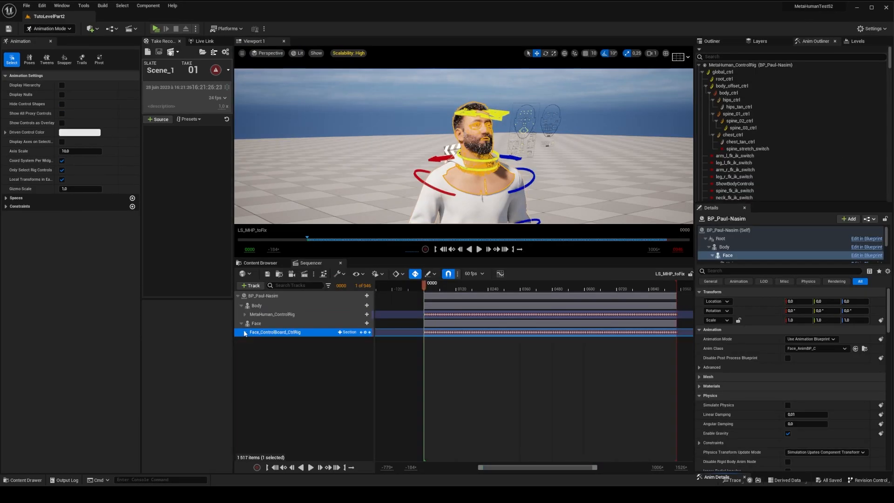
{"action": "left_click", "coordinate": [245, 332]}
{"action": "left_click", "coordinate": [244, 314]}
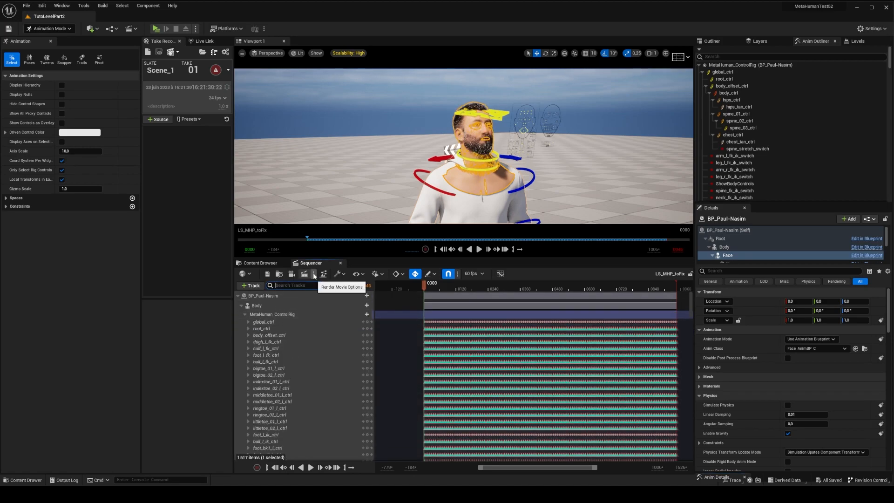
{"action": "type", "text": "head"}
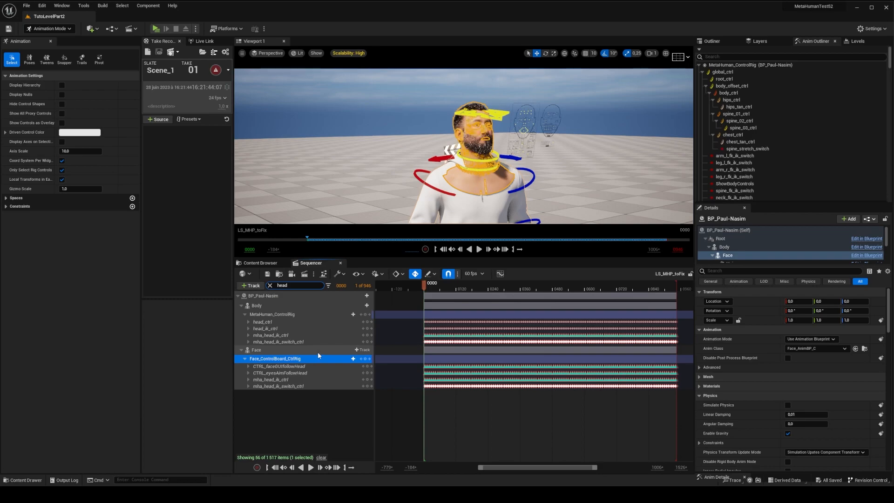
Expand mha_head_ik_switch_ctrl under both the Face and Body rigs to compare their switch values
{"action": "left_click", "coordinate": [313, 386]}
{"action": "left_click", "coordinate": [248, 387]}
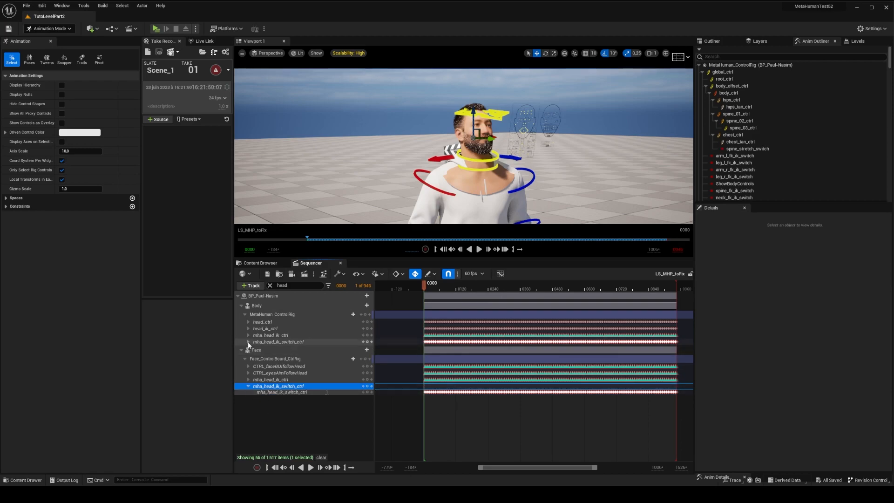
{"action": "left_click", "coordinate": [249, 342]}
{"action": "left_click", "coordinate": [285, 342]}
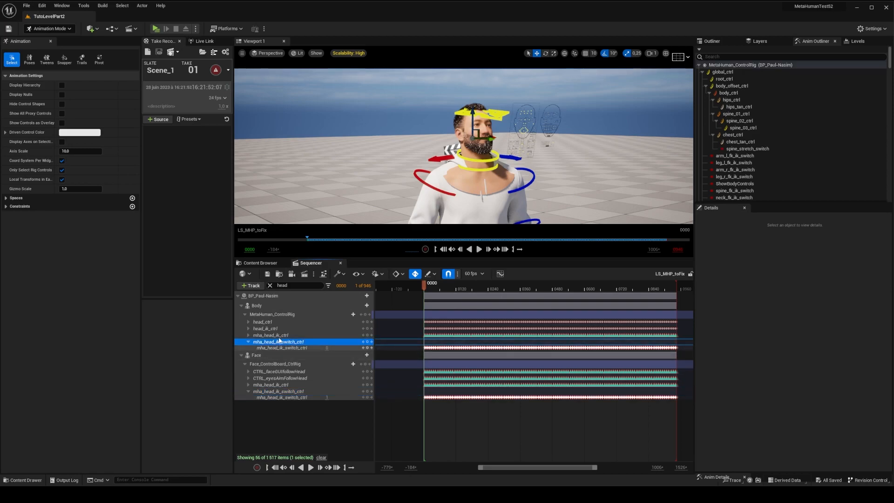
{"action": "left_click", "coordinate": [289, 391]}
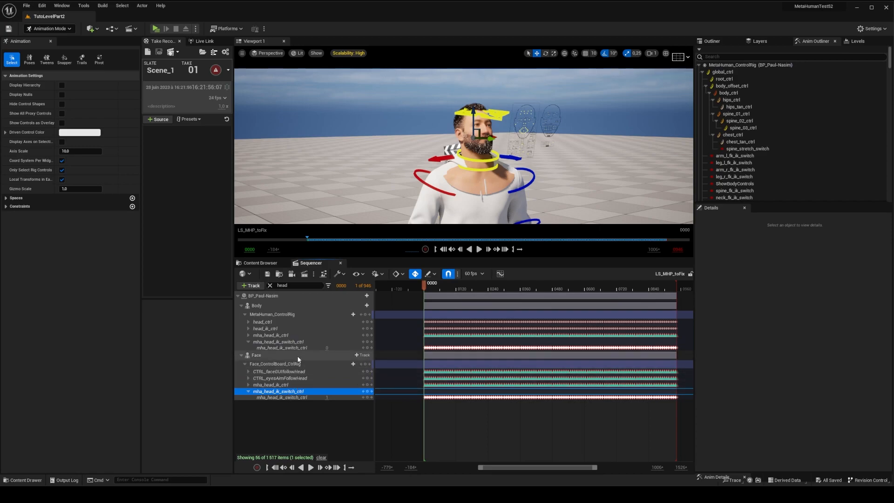
{"action": "left_click", "coordinate": [314, 349]}
{"action": "left_click", "coordinate": [316, 397]}
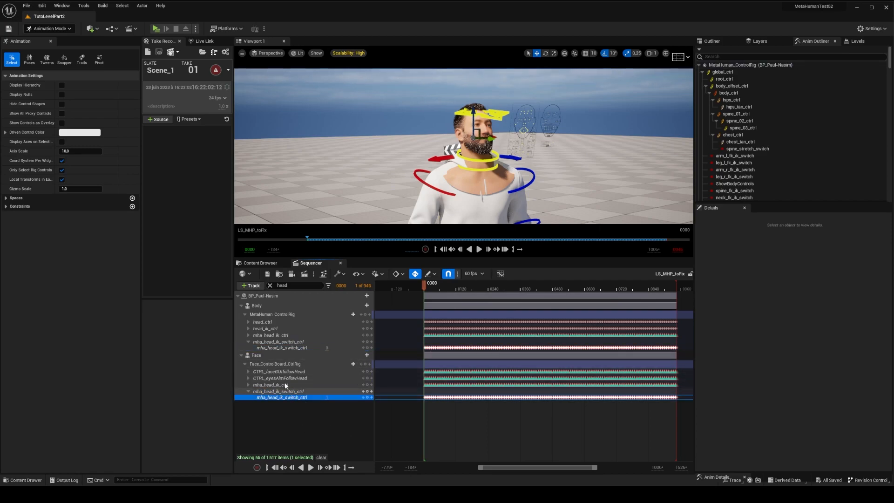
Select and copy all keyframes of mha_head_ik_ctrl under the Face_ControlBoard_CtrlRig
{"action": "left_click", "coordinate": [269, 385]}
{"action": "left_click", "coordinate": [248, 384]}
{"action": "left_click", "coordinate": [247, 385]}
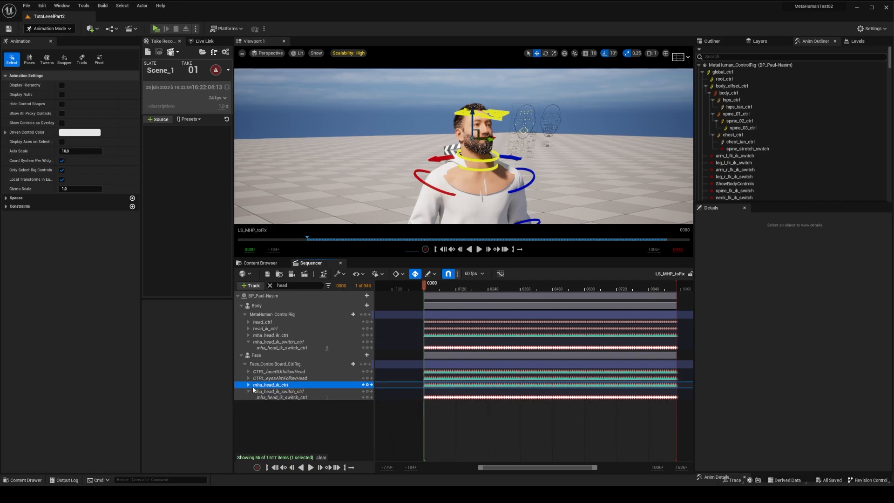
{"action": "middle_click", "coordinate": [482, 397]}
{"action": "right_click_drag", "start_coordinate": [483, 395], "coordinate": [477, 393]}
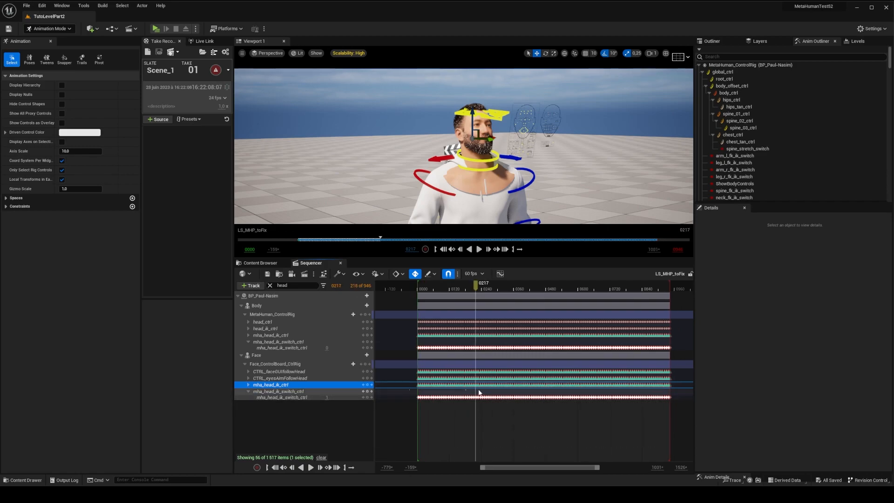
{"action": "left_click_drag", "start_coordinate": [410, 389], "coordinate": [681, 387]}
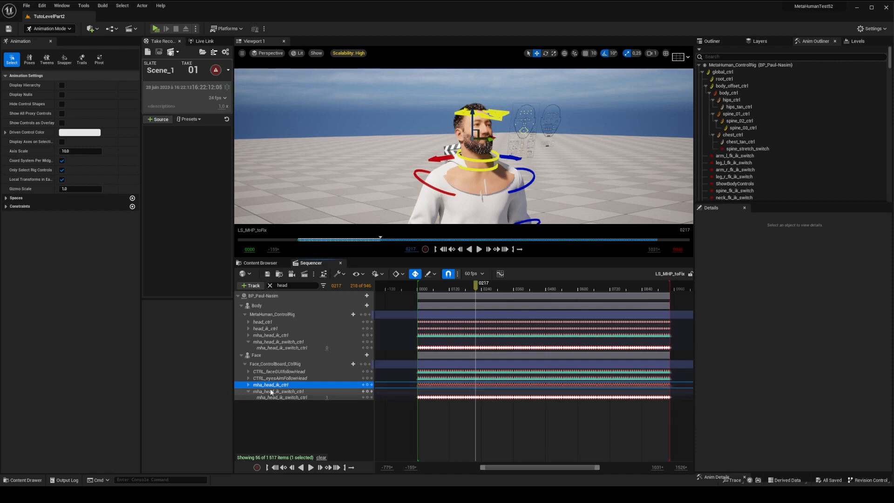
Replace the Body's mha_head_ik_ctrl keys with the copied Face keys starting at frame 0, and scrub to check them
{"action": "left_click", "coordinate": [270, 335]}
{"action": "left_click_drag", "start_coordinate": [407, 341], "coordinate": [679, 337]}
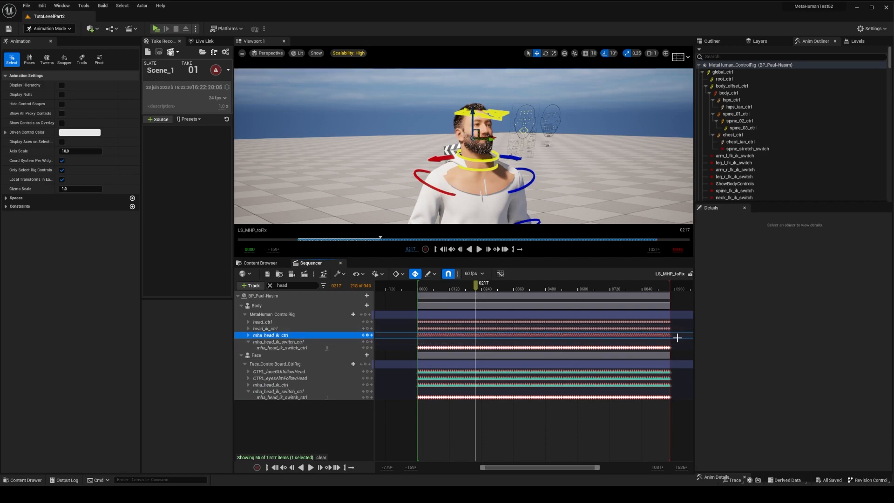
{"action": "key", "text": "ctrl+v"}
{"action": "key", "text": "ctrl+z"}
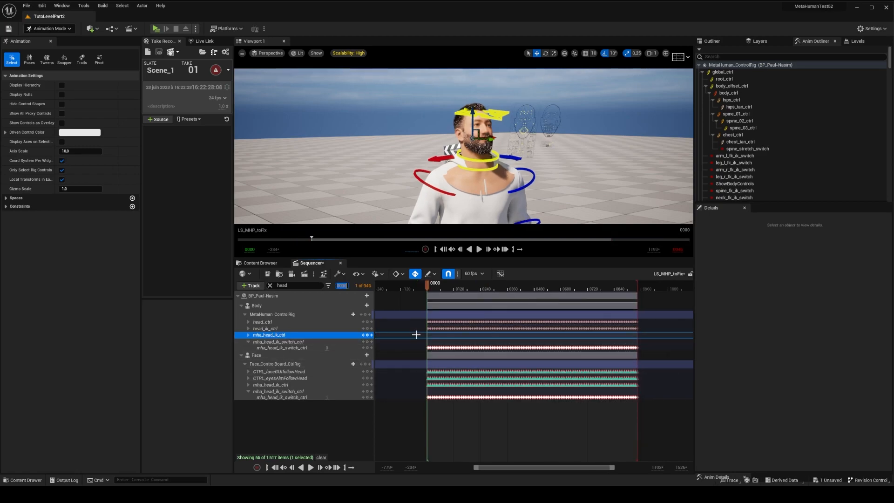
{"action": "key", "text": "ctrl+v"}
{"action": "left_click_drag", "start_coordinate": [435, 288], "coordinate": [464, 300]}
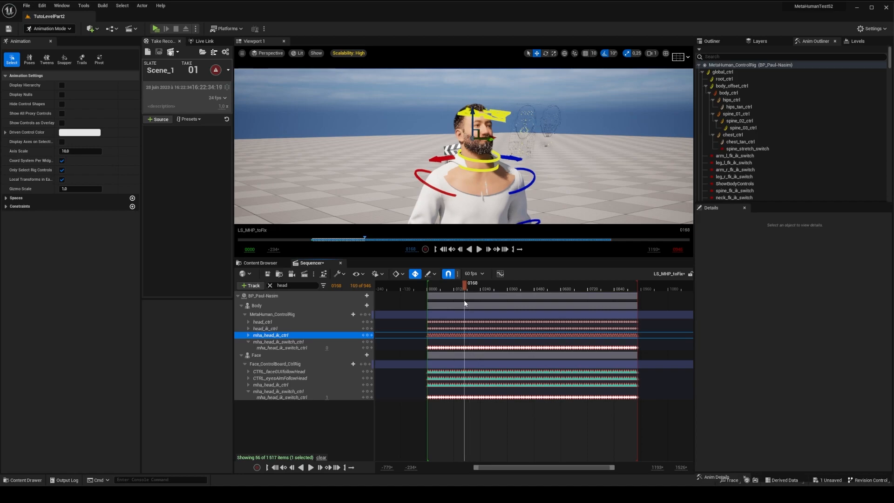
Delete all the Face's mha_head_ik_switch_ctrl keys, set its value to 0 at frame 0, and scrub to frame 504 to check
{"action": "left_click", "coordinate": [291, 392]}
{"action": "left_click_drag", "start_coordinate": [328, 397], "coordinate": [519, 433]}
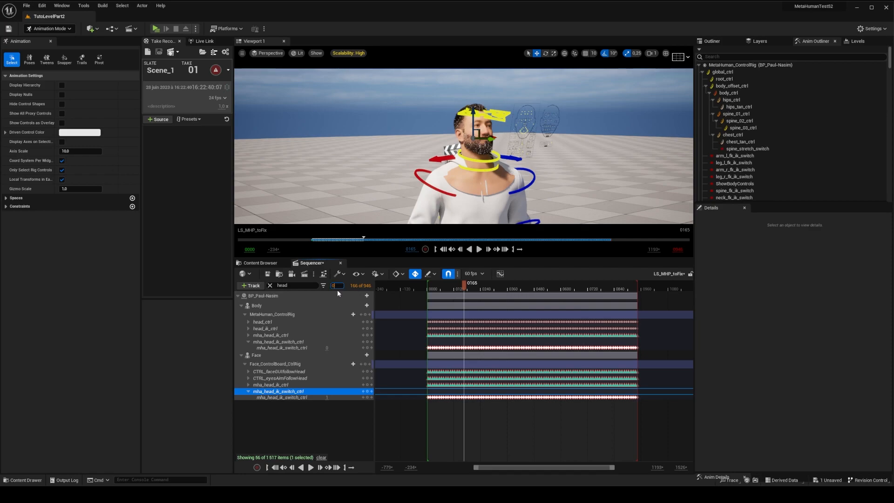
{"action": "key", "text": "Return"}
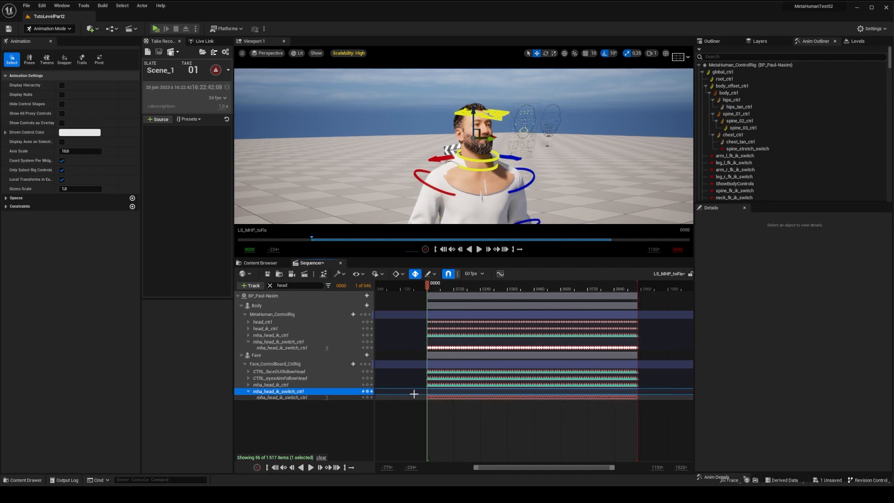
{"action": "left_click", "coordinate": [325, 397]}
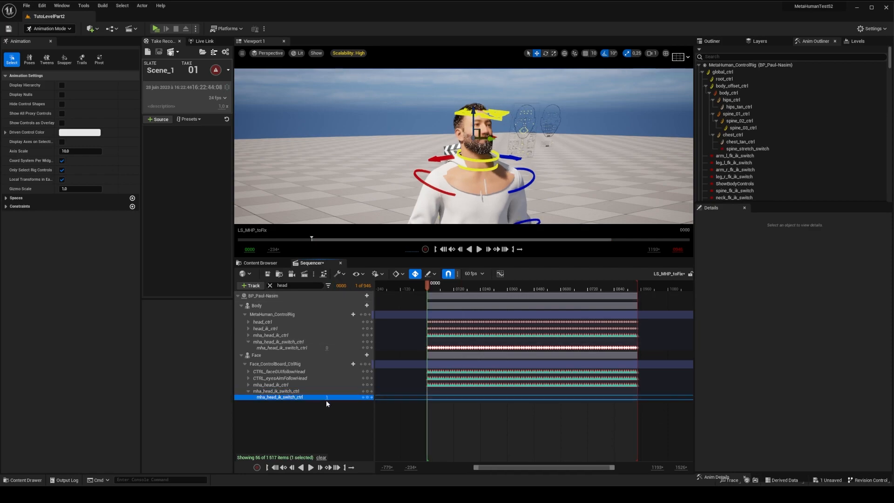
{"action": "left_click", "coordinate": [326, 398]}
{"action": "type", "text": "0"}
{"action": "key", "text": "Return"}
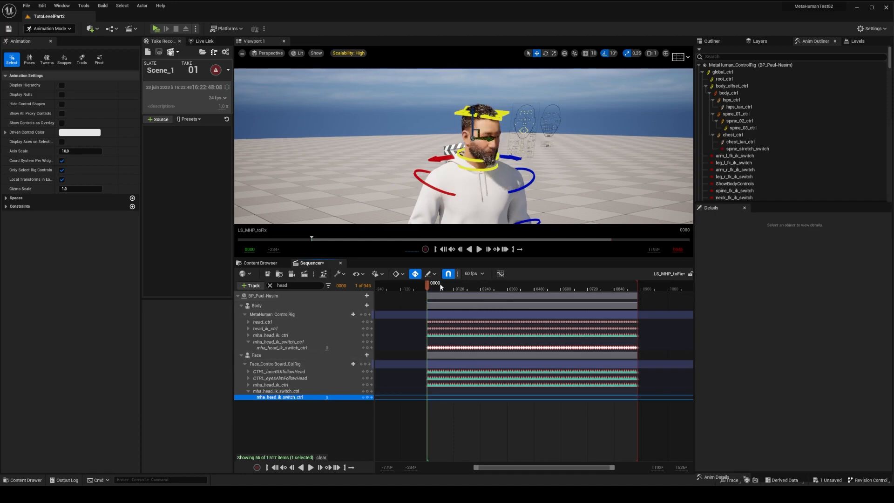
{"action": "left_click_drag", "start_coordinate": [429, 285], "coordinate": [539, 285]}
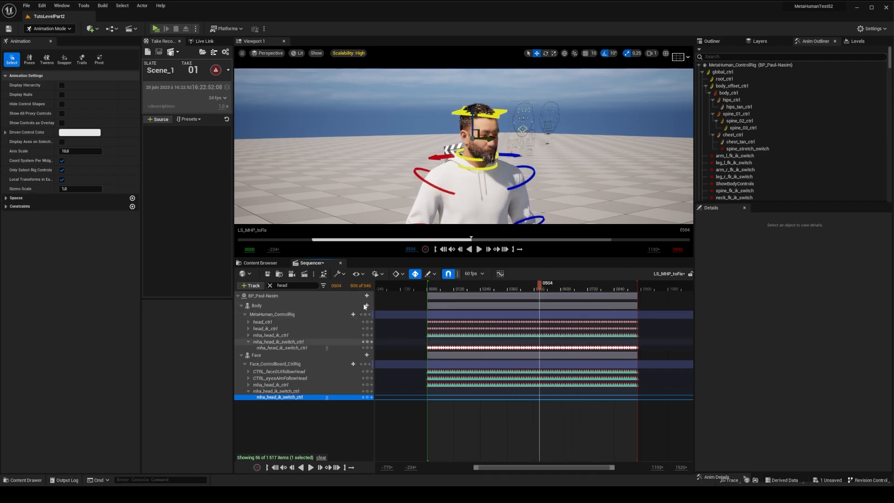
Delete all the Body's mha_head_ik_switch_ctrl keys, set its value to 1 at frame 0, and scrub to frame 516 to check
{"action": "type", "text": "0"}
{"action": "key", "text": "Return"}
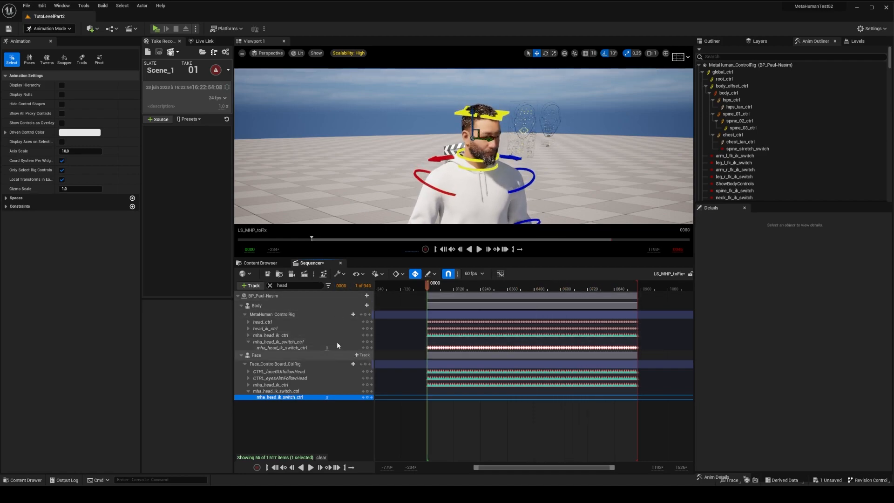
{"action": "left_click", "coordinate": [294, 349]}
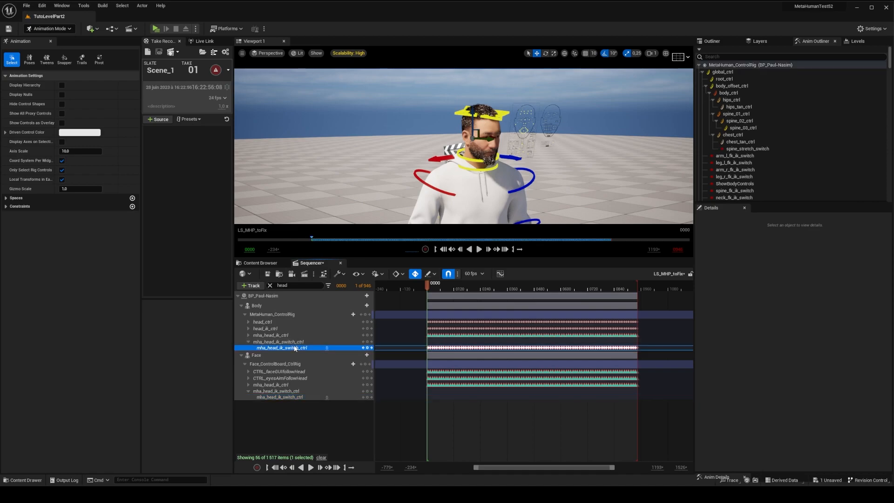
{"action": "left_click_drag", "start_coordinate": [656, 347], "coordinate": [413, 342]}
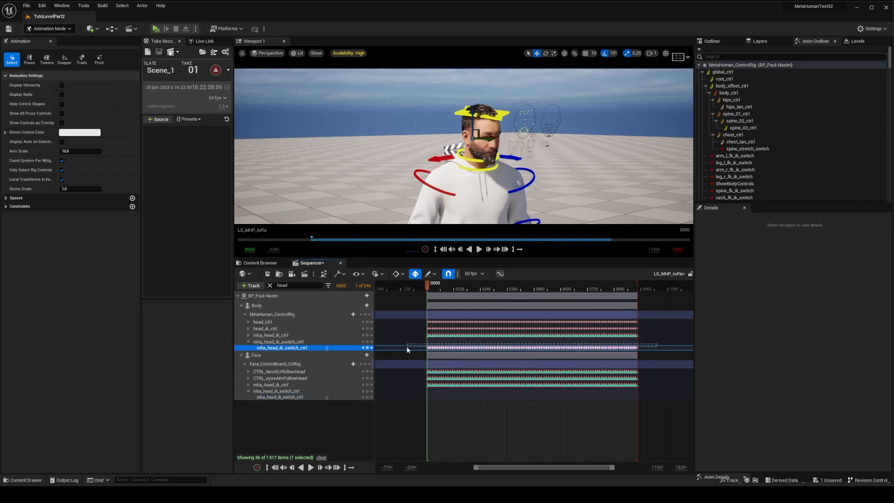
{"action": "key", "text": "Delete"}
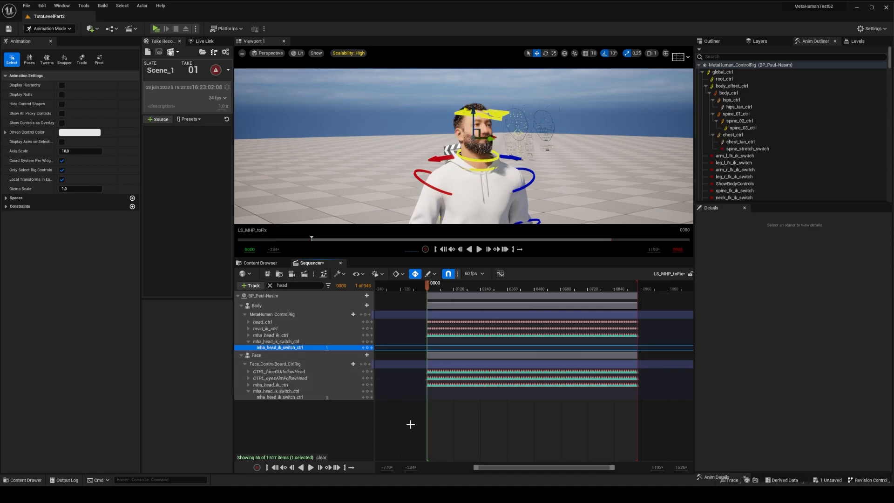
{"action": "left_click_drag", "start_coordinate": [433, 287], "coordinate": [545, 285]}
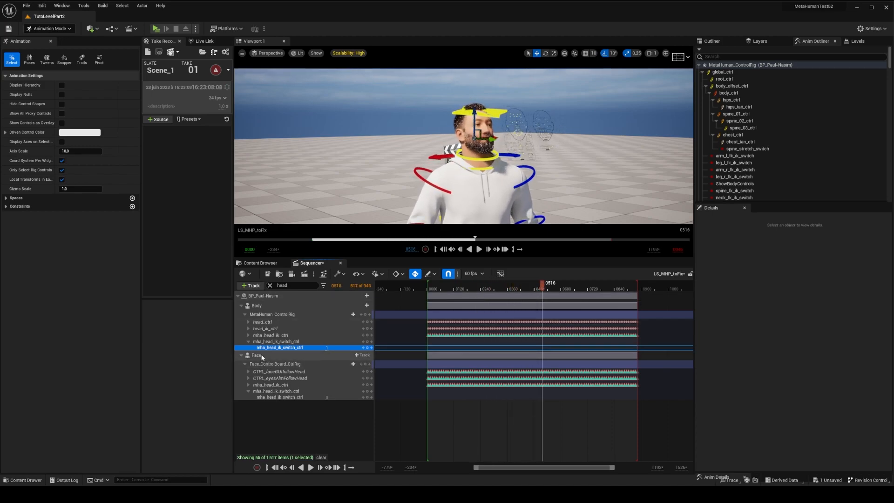
Hide the rig control shapes and scrub to frame 215 to check the head movement on the clean character
{"action": "left_click", "coordinate": [260, 355]}
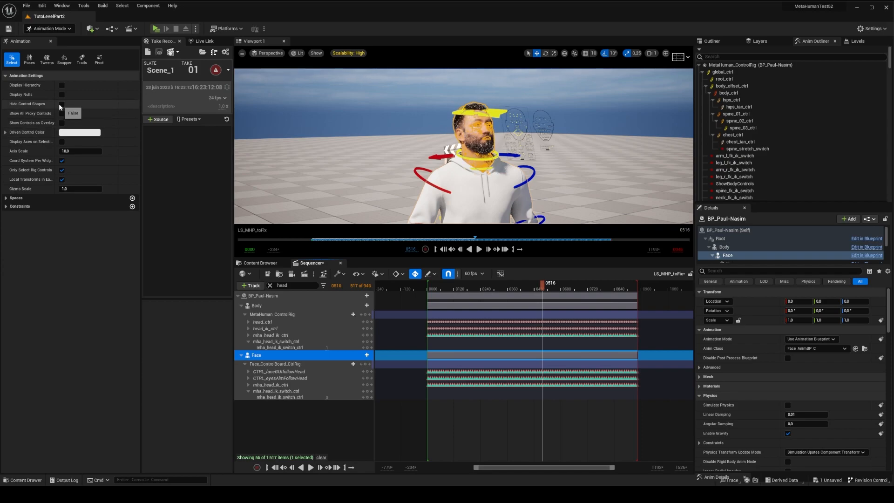
{"action": "left_click", "coordinate": [61, 104]}
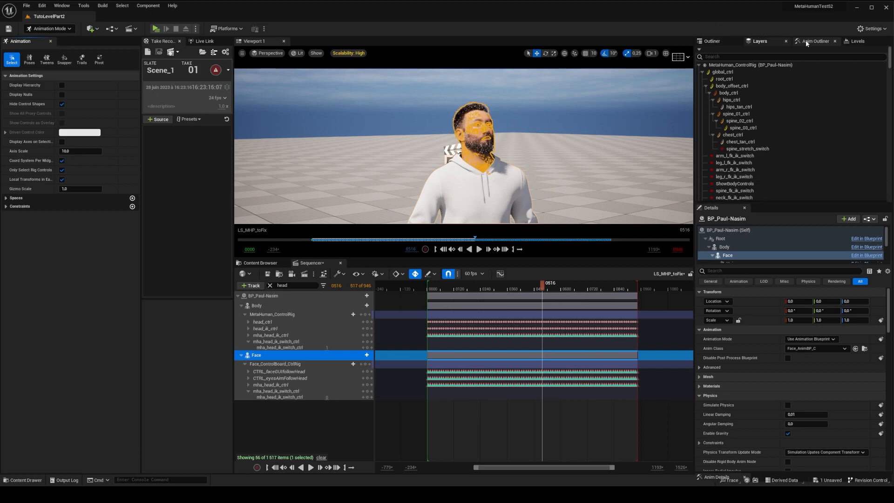
{"action": "mouse_move", "coordinate": [483, 294]}
{"action": "left_mouse_down"}
{"action": "mouse_move", "coordinate": [567, 295]}
{"action": "mouse_move", "coordinate": [474, 295]}
{"action": "left_mouse_up"}
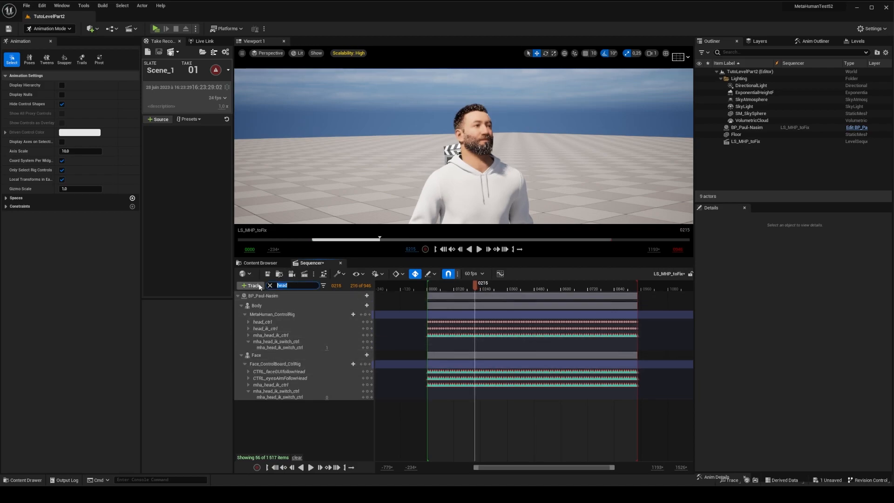
Clear the track filter and examine the feet's contact with the floor while scrubbing to frame 363
{"action": "key", "text": "BackSpace"}
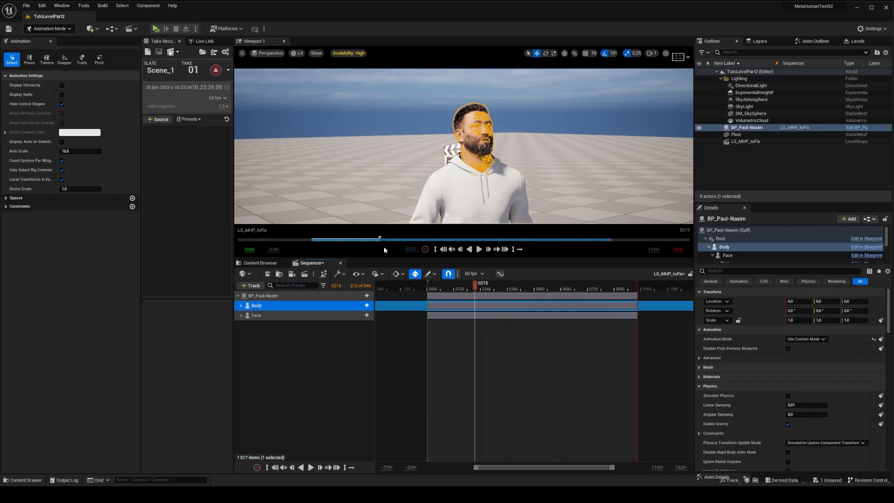
{"action": "left_click_drag", "start_coordinate": [378, 258], "coordinate": [377, 376]}
{"action": "middle_click_drag", "start_coordinate": [466, 210], "coordinate": [466, 321]}
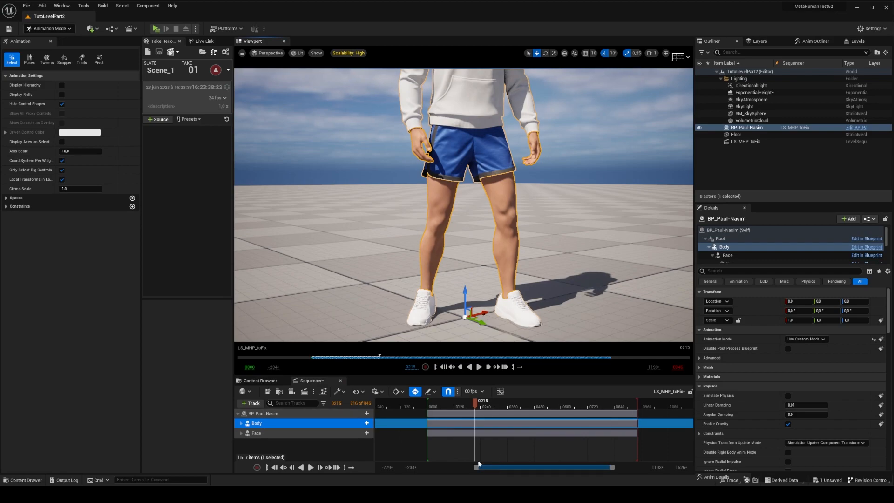
{"action": "left_click_drag", "start_coordinate": [474, 401], "coordinate": [511, 416]}
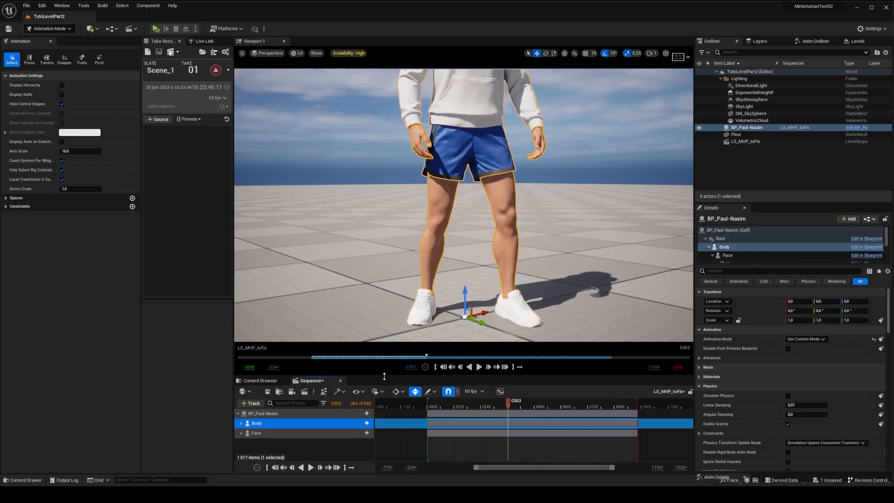
{"action": "left_click_drag", "start_coordinate": [383, 376], "coordinate": [385, 280]}
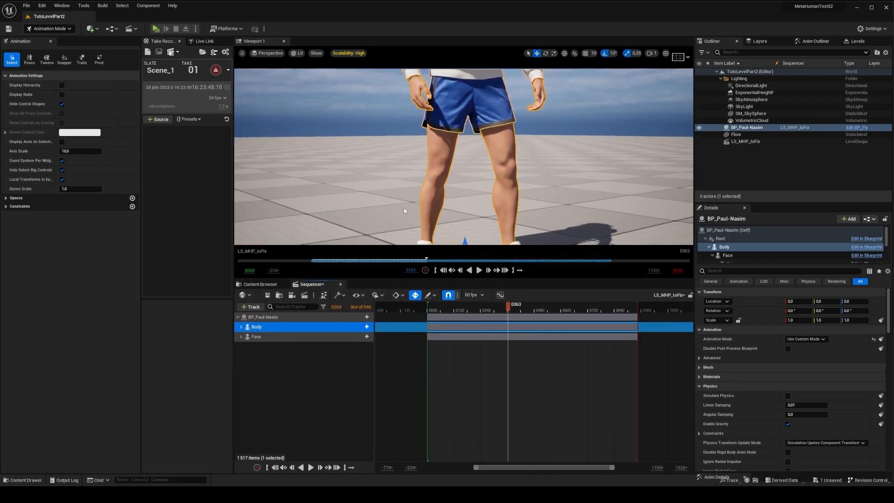
{"action": "middle_click_drag", "start_coordinate": [464, 153], "coordinate": [464, 204]}
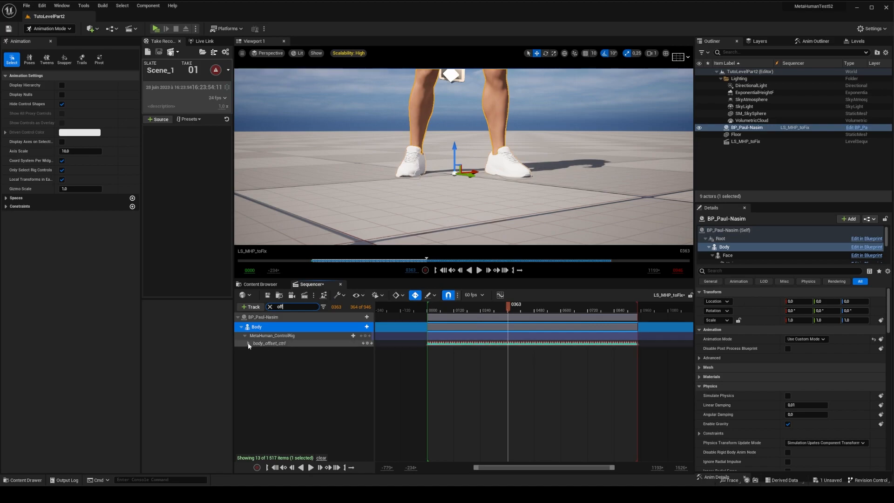
Filter the tracks by "off", expand the Body's body_offset_ctrl, and delete all its transform keys with the playhead at frame 0
{"action": "left_click", "coordinate": [248, 343]}
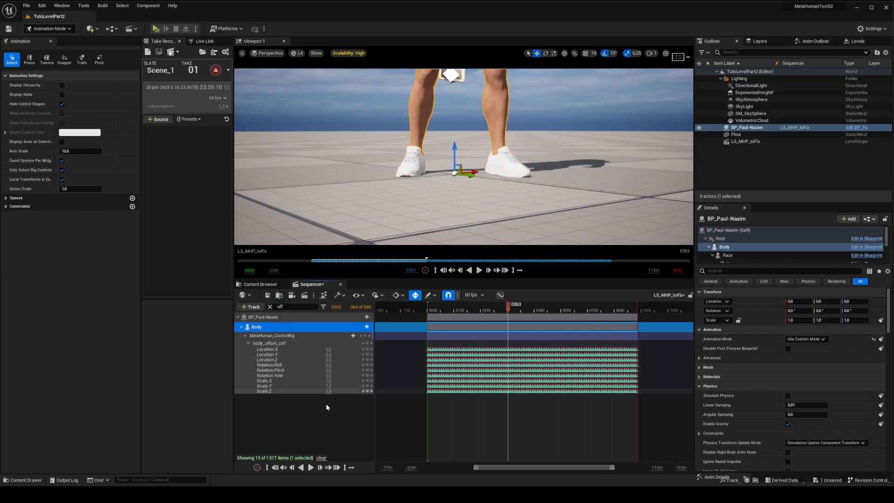
{"action": "left_click", "coordinate": [515, 407]}
{"action": "left_click", "coordinate": [632, 350]}
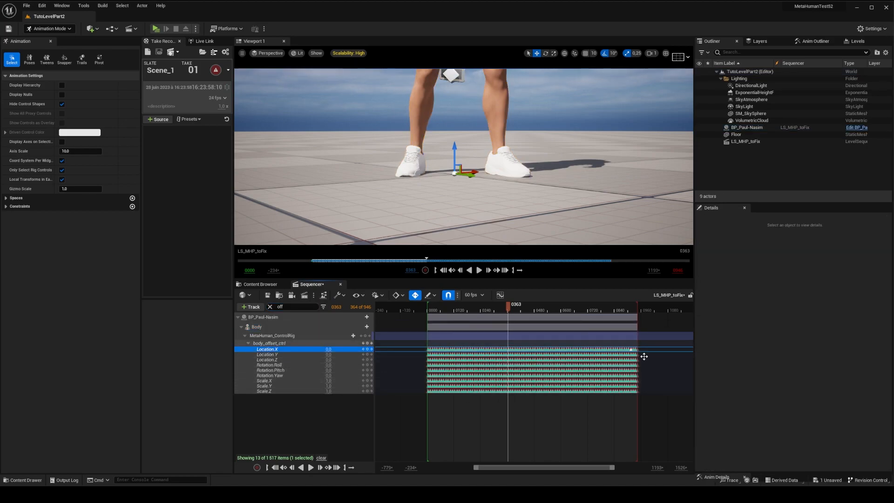
{"action": "left_click", "coordinate": [656, 407]}
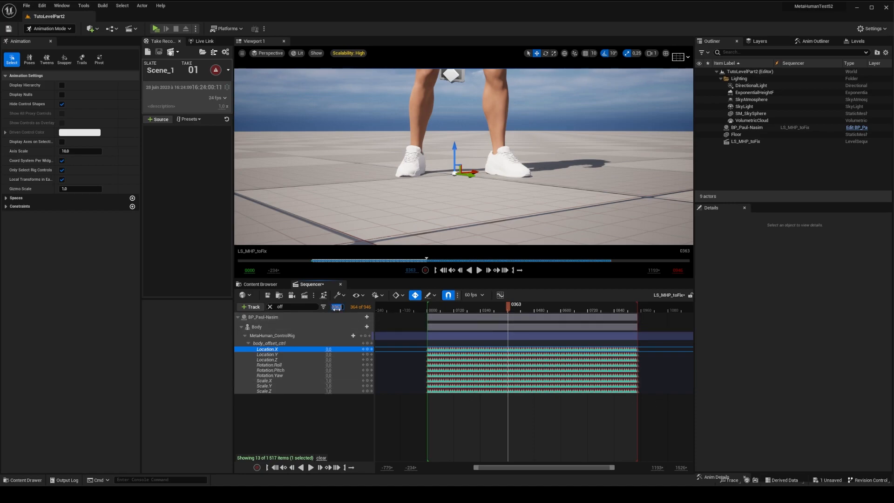
{"action": "type", "text": "0"}
{"action": "key", "text": "Return"}
{"action": "left_click_drag", "start_coordinate": [657, 410], "coordinate": [405, 343]}
{"action": "key", "text": "Delete"}
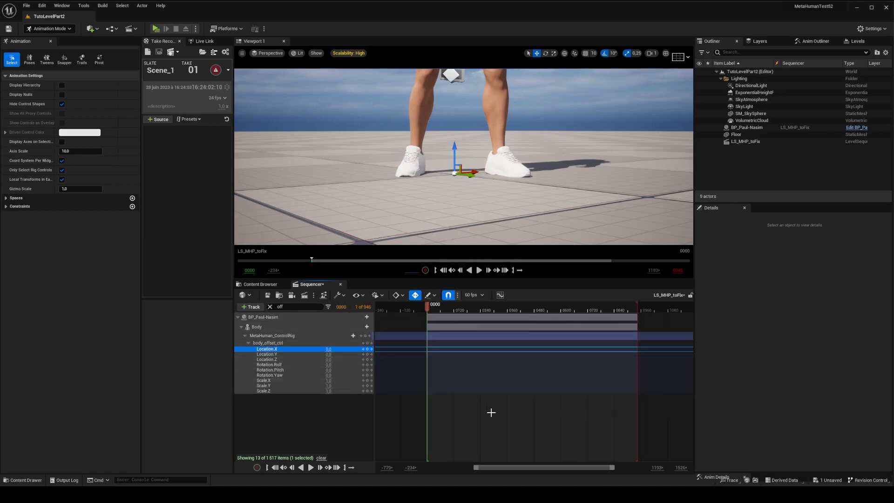
Raise body_offset_ctrl's Location Z to about 1.3 and scrub the timeline to check the body's height
{"action": "left_click", "coordinate": [269, 343]}
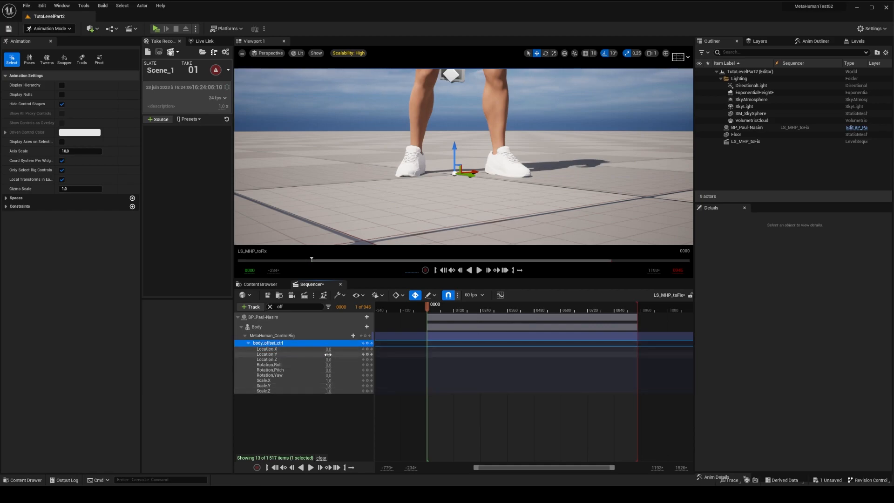
{"action": "left_click_drag", "start_coordinate": [328, 355], "coordinate": [330, 355]}
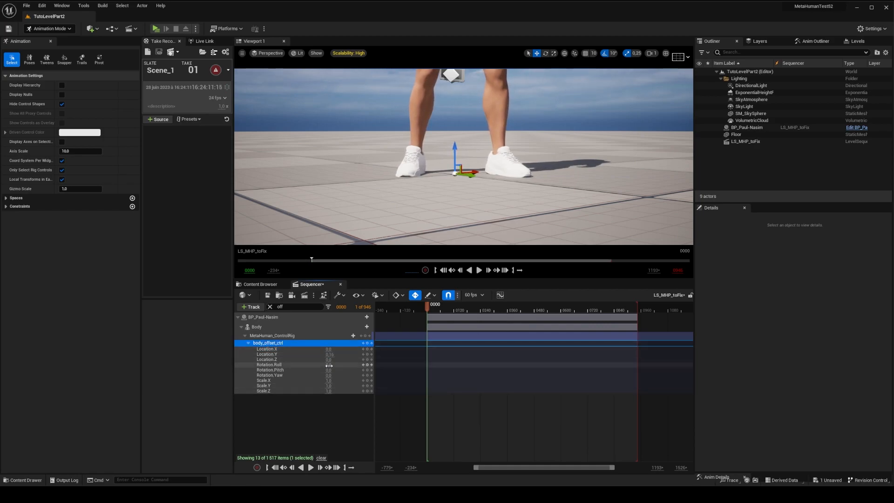
{"action": "key", "text": "ctrl+z"}
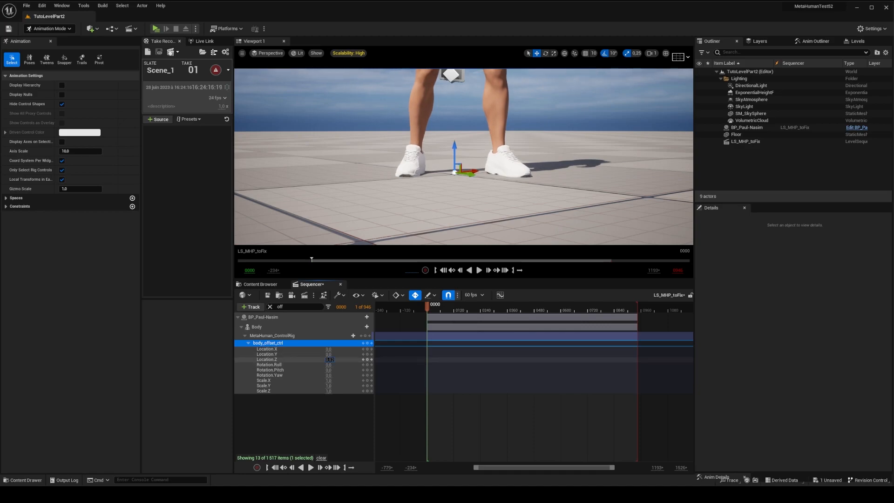
{"action": "left_click_drag", "start_coordinate": [331, 360], "coordinate": [331, 360]}
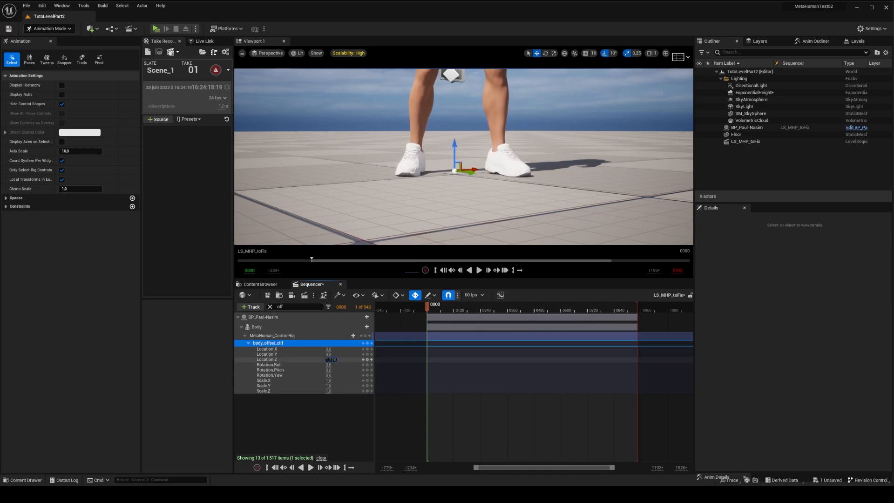
{"action": "left_click_drag", "start_coordinate": [438, 308], "coordinate": [477, 319]}
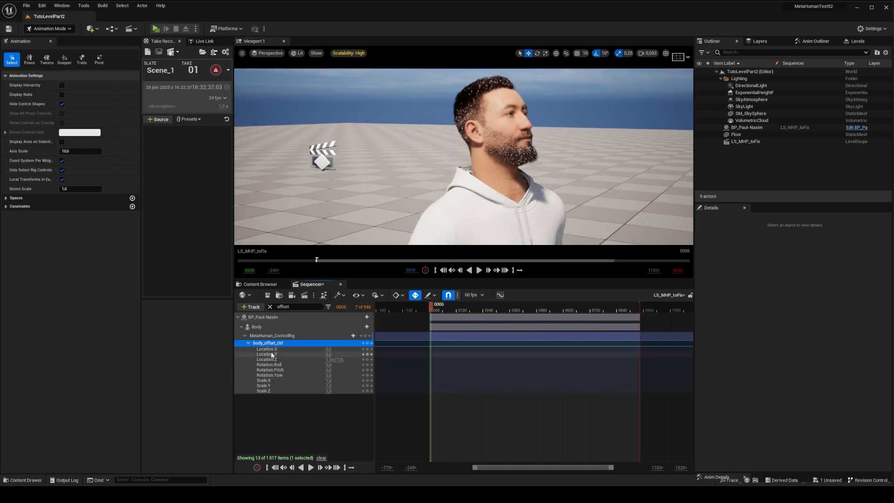
{"action": "left_click", "coordinate": [319, 349]}
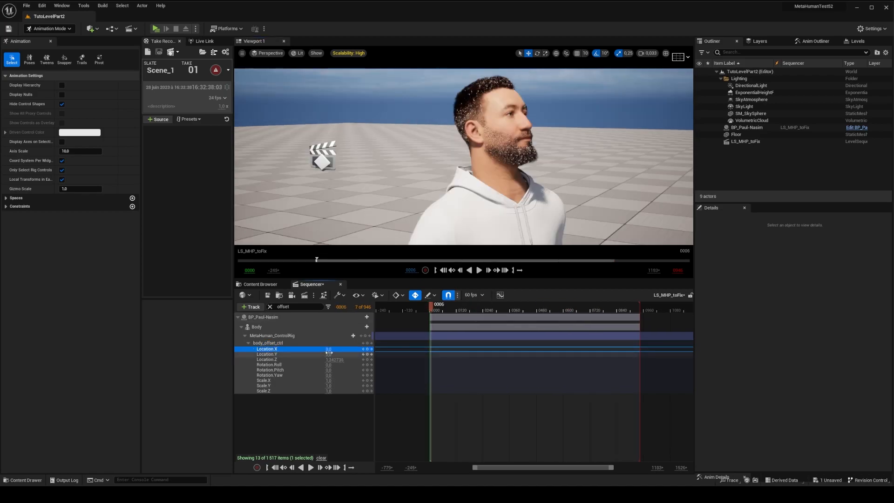
{"action": "mouse_move", "coordinate": [329, 349]}
{"action": "left_mouse_down"}
{"action": "mouse_move", "coordinate": [354, 349]}
{"action": "mouse_move", "coordinate": [316, 349]}
{"action": "mouse_move", "coordinate": [334, 346]}
{"action": "left_mouse_up"}
{"action": "key", "text": "ctrl+z"}
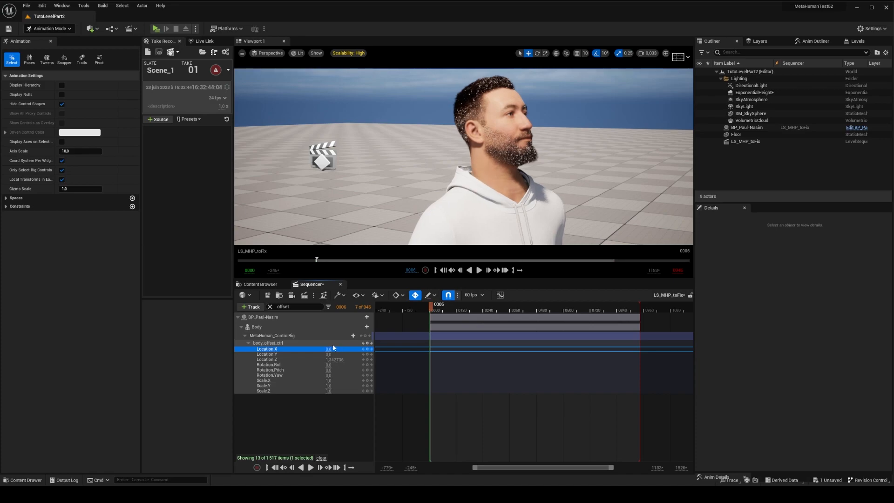
Align the body with the head using the Left and Front views, setting body_offset_ctrl's Location X to 0.51 and Location Y to about -2.26
{"action": "left_click", "coordinate": [268, 53]}
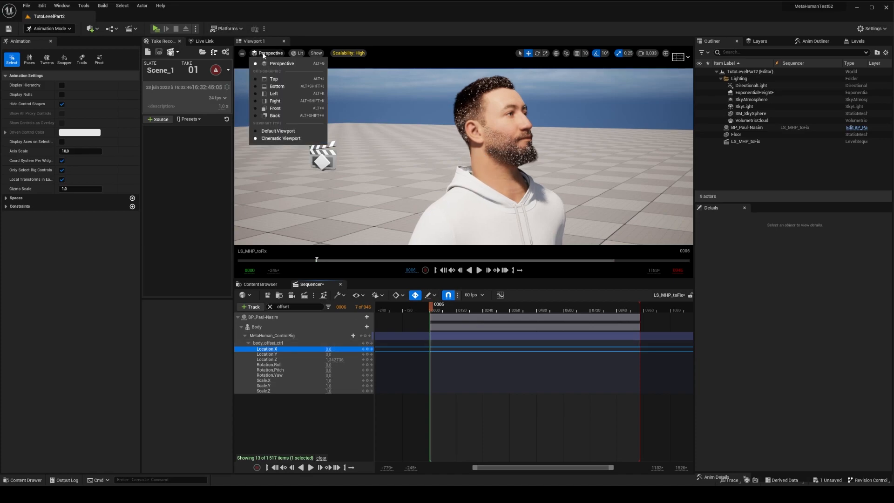
{"action": "left_click", "coordinate": [281, 93]}
{"action": "scroll", "coordinate": [618, 210], "scroll_direction": "down", "scroll_amount": 6}
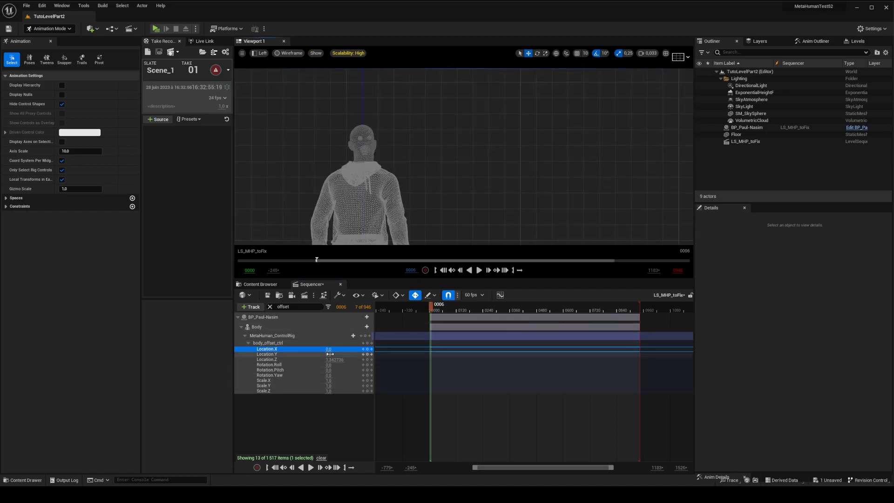
{"action": "mouse_move", "coordinate": [330, 349]}
{"action": "left_mouse_down"}
{"action": "mouse_move", "coordinate": [342, 349]}
{"action": "mouse_move", "coordinate": [311, 355]}
{"action": "mouse_move", "coordinate": [339, 354]}
{"action": "mouse_move", "coordinate": [324, 355]}
{"action": "left_mouse_up"}
{"action": "key", "text": "alt+h"}
{"action": "left_click", "coordinate": [341, 354]}
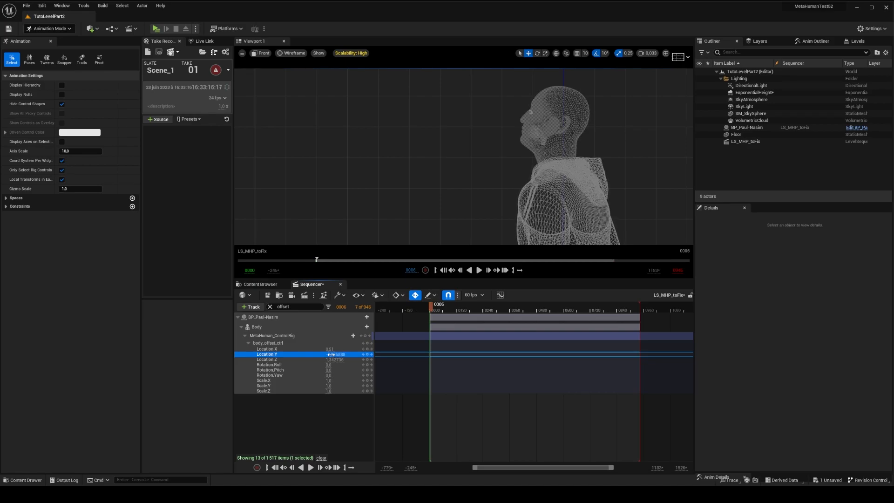
Save the sequence, scrub to frame 71 to check the neck alignment, and return the viewport to Perspective
{"action": "key", "text": "ctrl+s"}
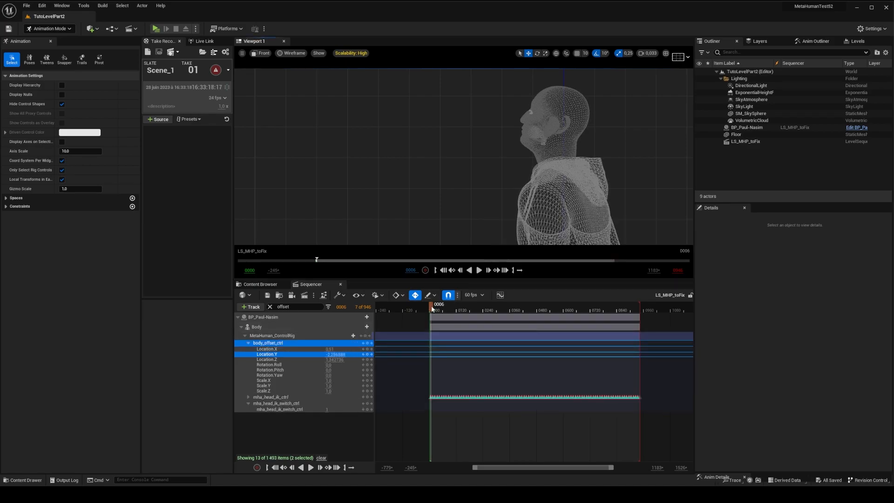
{"action": "mouse_move", "coordinate": [432, 306]}
{"action": "left_mouse_down"}
{"action": "mouse_move", "coordinate": [603, 306]}
{"action": "mouse_move", "coordinate": [445, 306]}
{"action": "left_mouse_up"}
{"action": "left_click", "coordinate": [261, 53]}
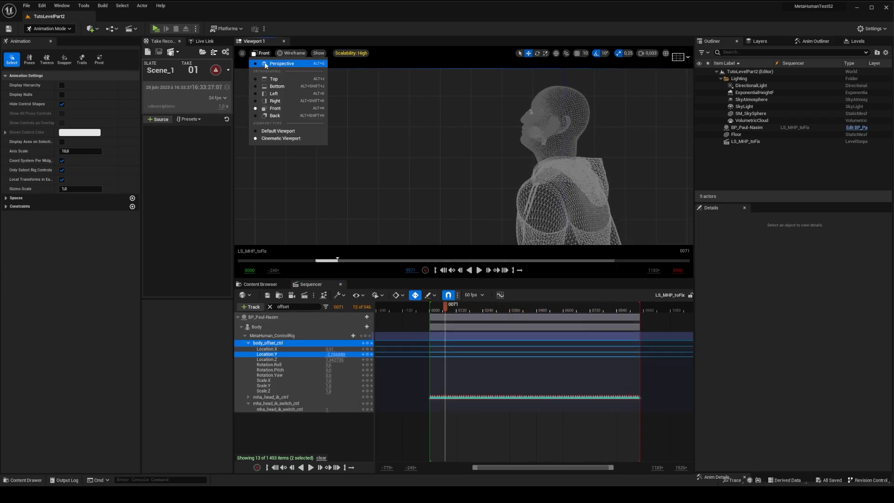
{"action": "left_click", "coordinate": [267, 64]}
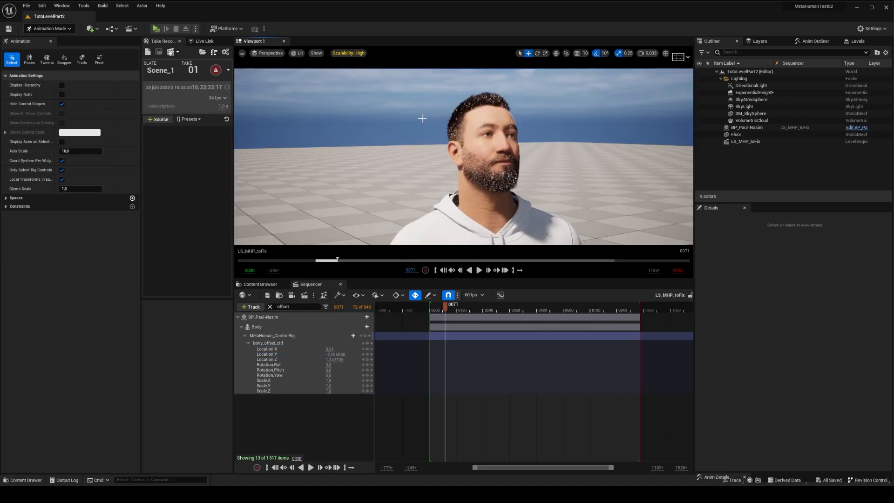
Place a Cine Camera Actor in the level and add CineCameraActor0 to the LS_MHP_toFix sequence
{"action": "left_click", "coordinate": [90, 29]}
{"action": "mouse_move", "coordinate": [128, 110]}
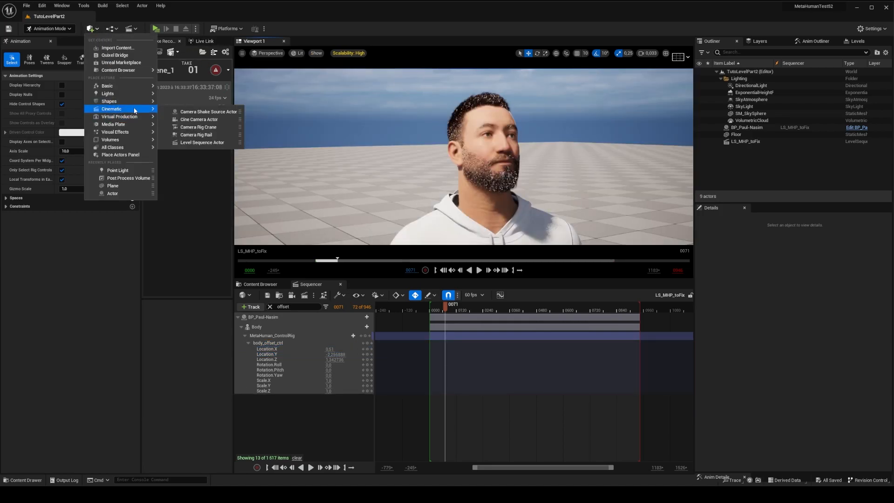
{"action": "left_click", "coordinate": [204, 119]}
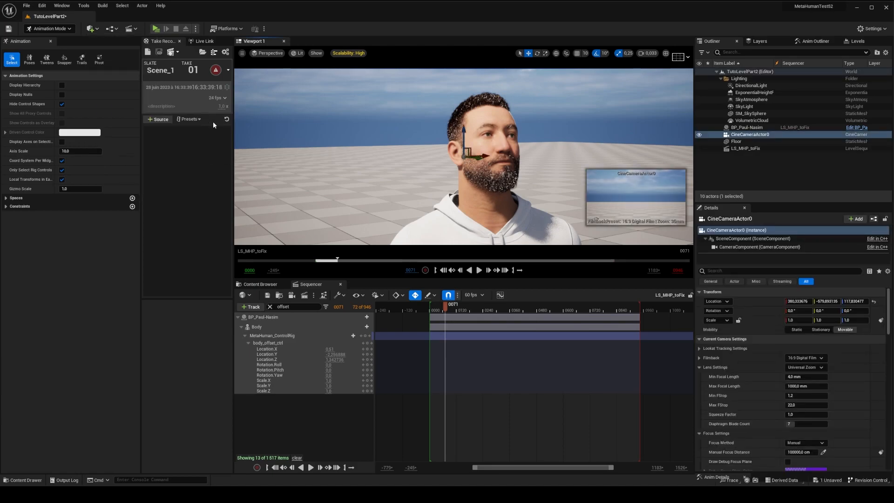
{"action": "left_click", "coordinate": [262, 318]}
{"action": "left_click", "coordinate": [251, 307]}
{"action": "mouse_move", "coordinate": [278, 320]}
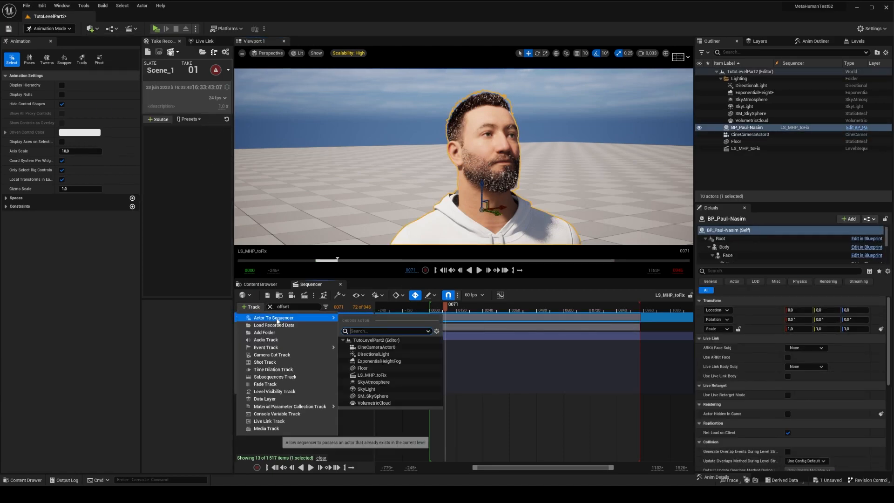
{"action": "left_click", "coordinate": [376, 347]}
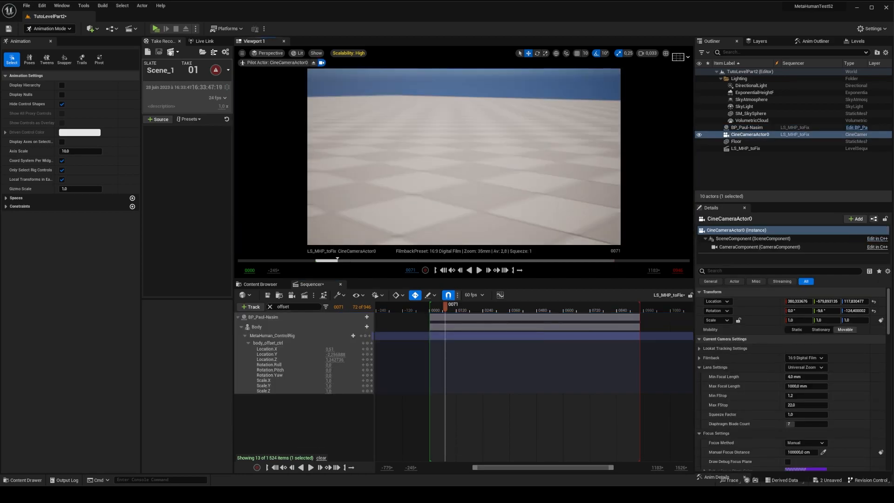
Pilot CineCameraActor0 to frame the MetaHuman's head and shoulders in a close-up
{"action": "right_click_drag", "start_coordinate": [512, 159], "coordinate": [330, 151]}
{"action": "key", "text": "w"}
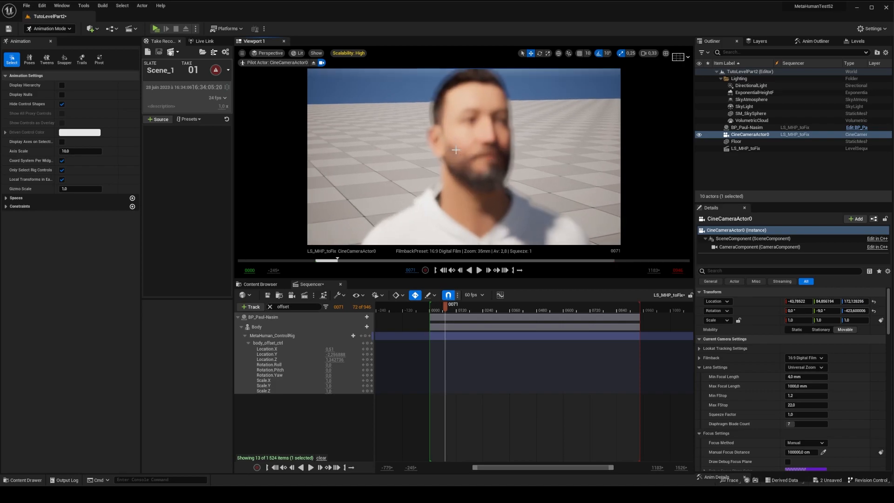
Clear the offset filter from the sequence's track list and select CineCameraActor0
{"action": "double_click", "coordinate": [279, 316]}
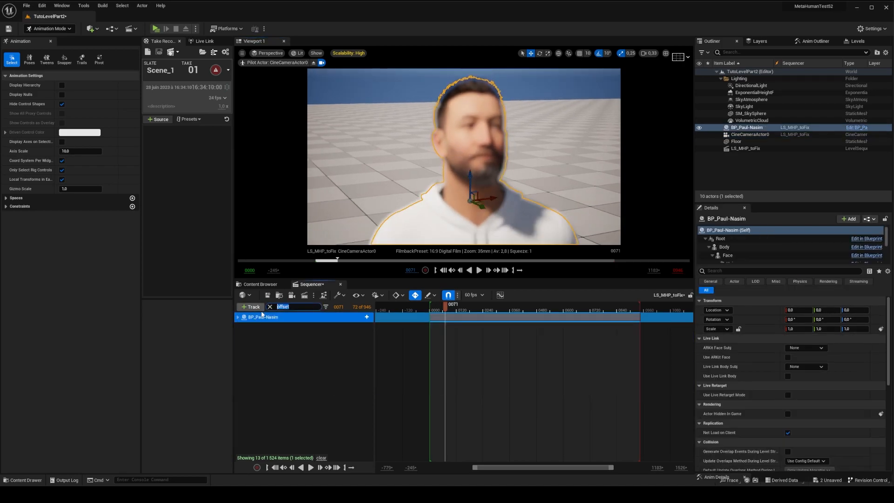
{"action": "key", "text": "BackSpace"}
{"action": "left_click", "coordinate": [265, 358]}
{"action": "left_click", "coordinate": [268, 349]}
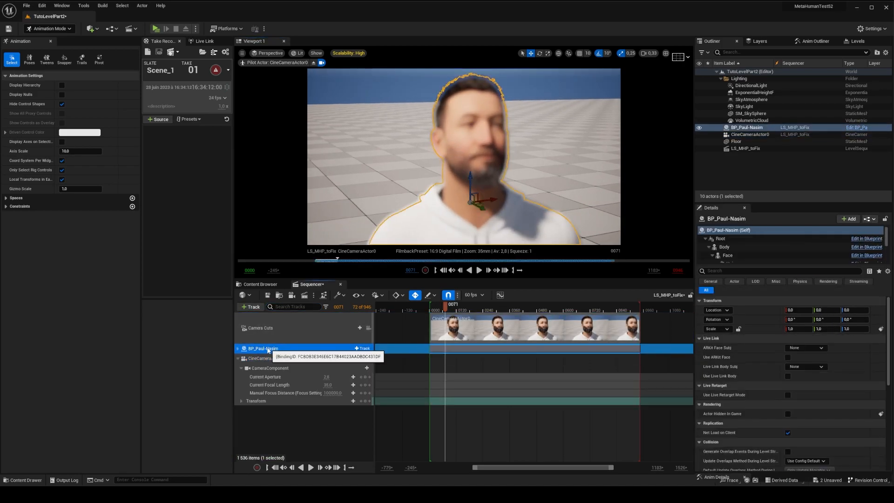
{"action": "left_click", "coordinate": [263, 358]}
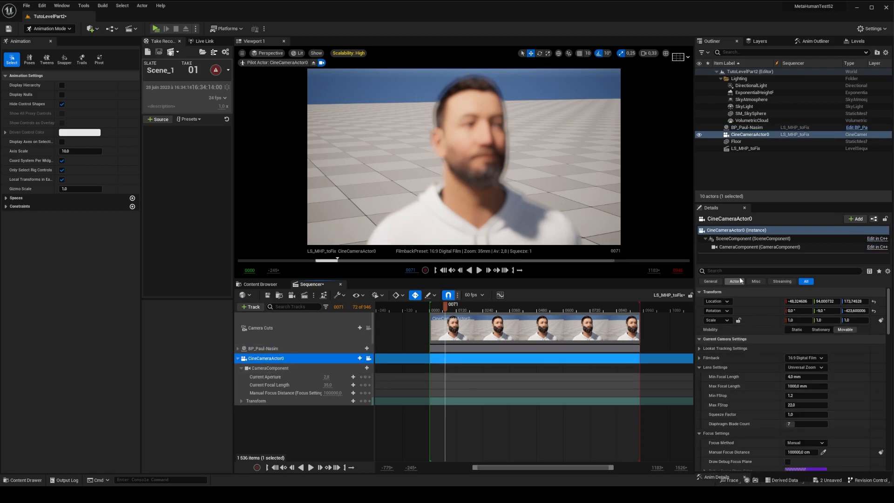
Set CineCameraActor0's Focus Method to Tracking and assign the MetaHuman as the Actor to Track
{"action": "left_click", "coordinate": [787, 270]}
{"action": "type", "text": "focus"}
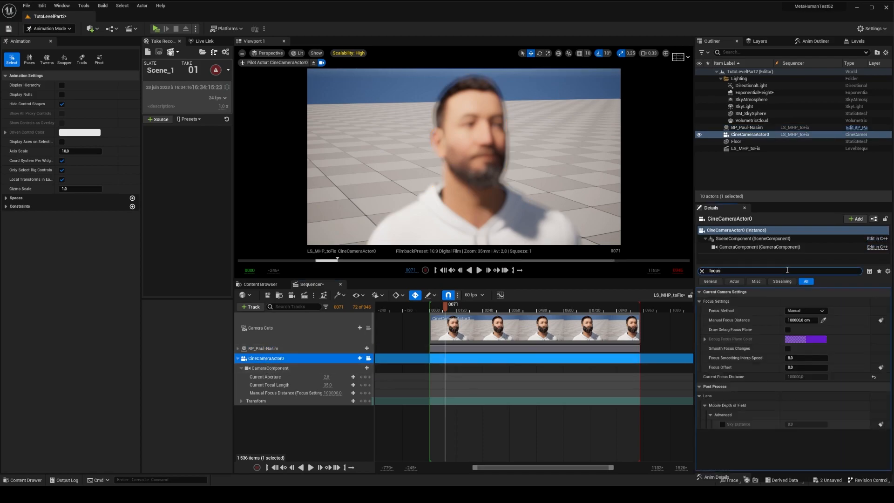
{"action": "left_click", "coordinate": [805, 310]}
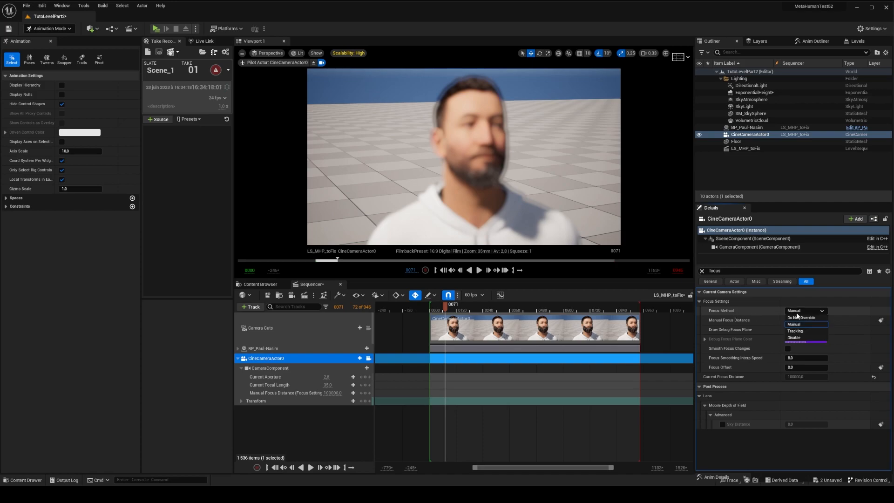
{"action": "left_click", "coordinate": [806, 330]}
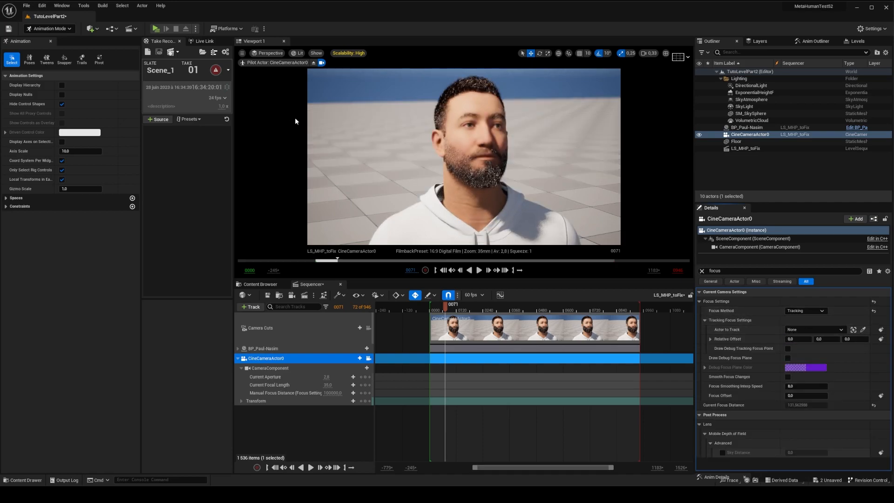
{"action": "left_click", "coordinate": [853, 330]}
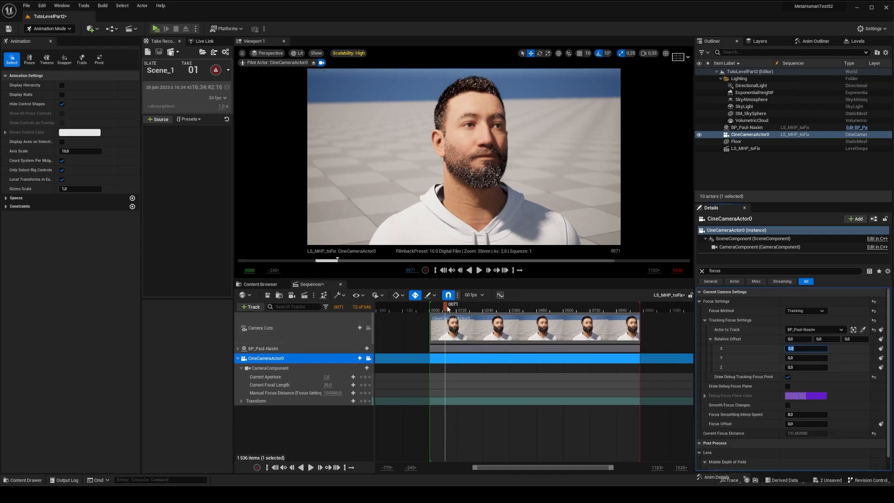
At frame 162, set body_offset_ctrl's Location X to -0.23 and Location Y to about -3.15
{"action": "mouse_move", "coordinate": [454, 309]}
{"action": "left_mouse_down"}
{"action": "mouse_move", "coordinate": [473, 309]}
{"action": "mouse_move", "coordinate": [465, 309]}
{"action": "left_mouse_up"}
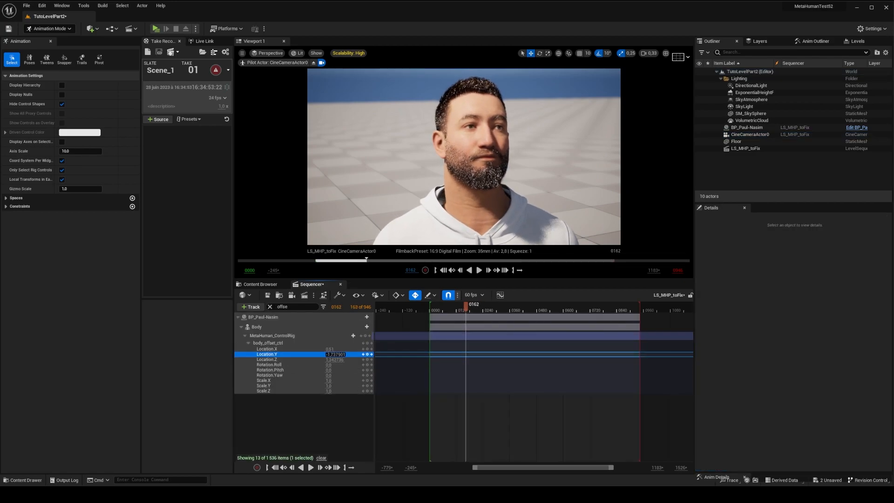
{"action": "mouse_move", "coordinate": [336, 354]}
{"action": "left_mouse_down"}
{"action": "mouse_move", "coordinate": [325, 349]}
{"action": "mouse_move", "coordinate": [337, 349]}
{"action": "left_mouse_up"}
{"action": "key", "text": "ctrl+z"}
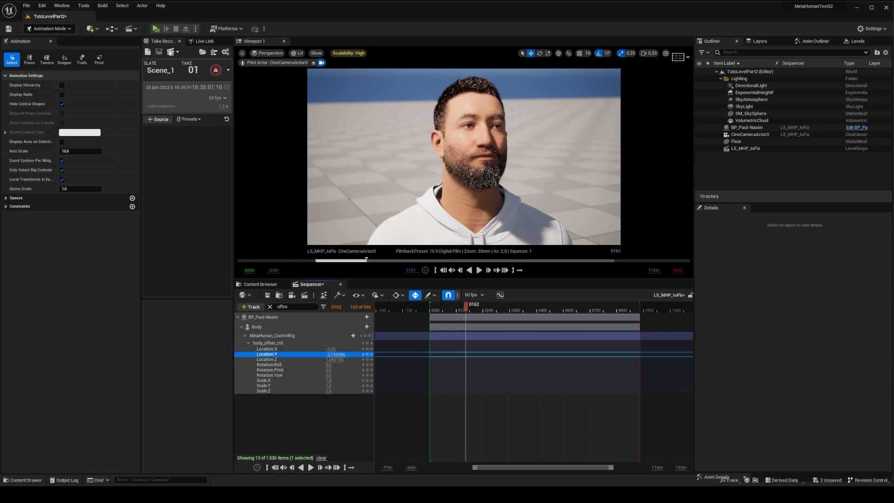
Save the sequence and scrub through the timeline to check the neck alignment in the camera view
{"action": "key", "text": "ctrl+s"}
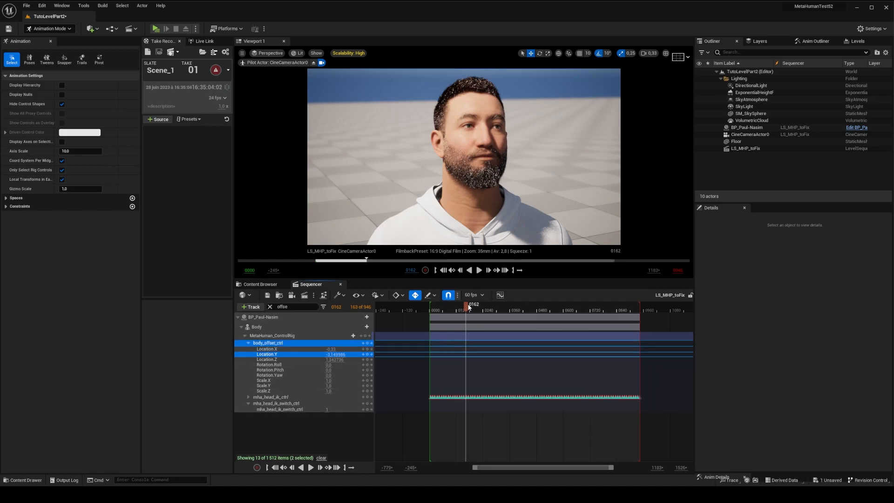
{"action": "left_click_drag", "start_coordinate": [469, 307], "coordinate": [430, 308]}
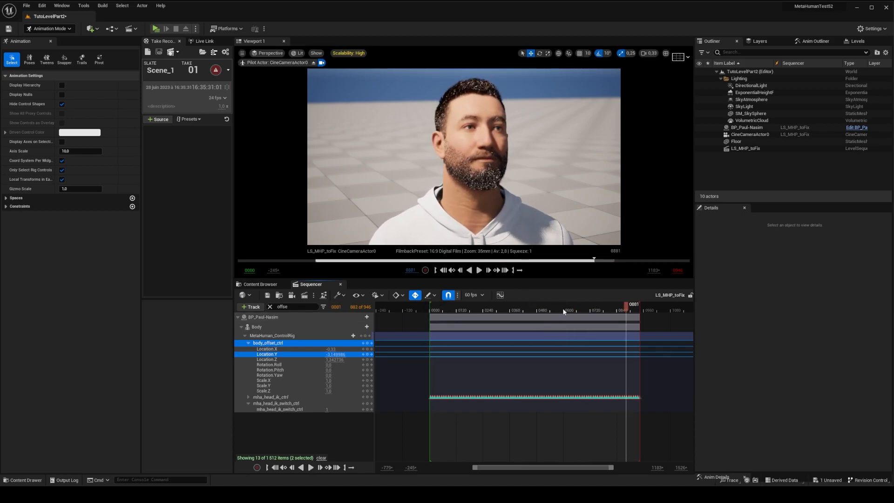
{"action": "left_click", "coordinate": [532, 307]}
Queue LS_MHP_toFix in Movie Render Queue and replace its JPG export with .png Sequence [8bit], adding Anti-aliasing and Game Overrides settings
{"action": "left_click", "coordinate": [304, 295]}
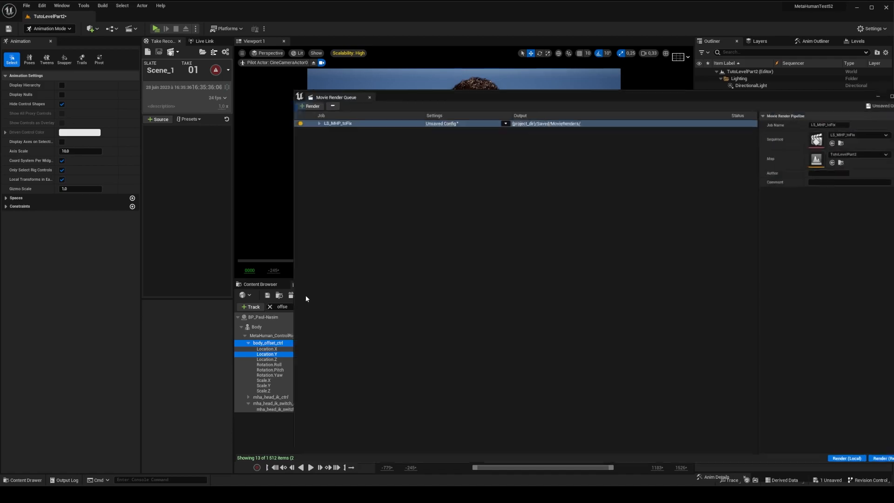
{"action": "left_click_drag", "start_coordinate": [633, 92], "coordinate": [480, 85]}
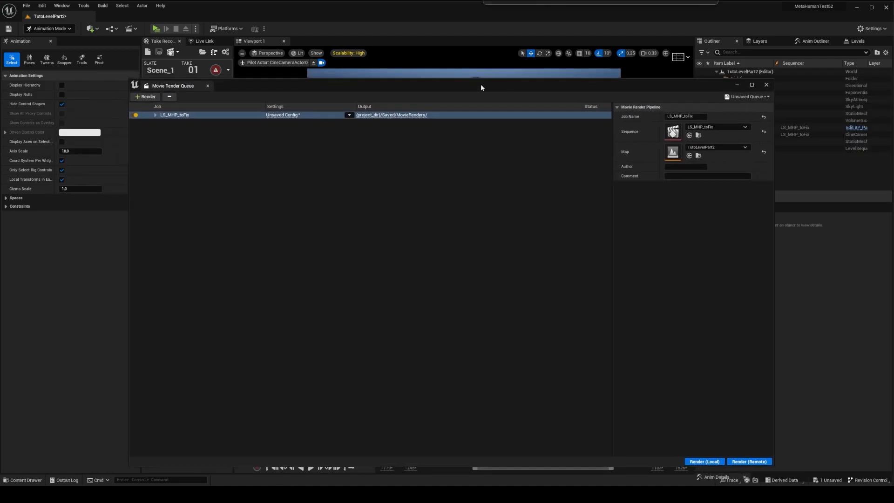
{"action": "left_click", "coordinate": [274, 115]}
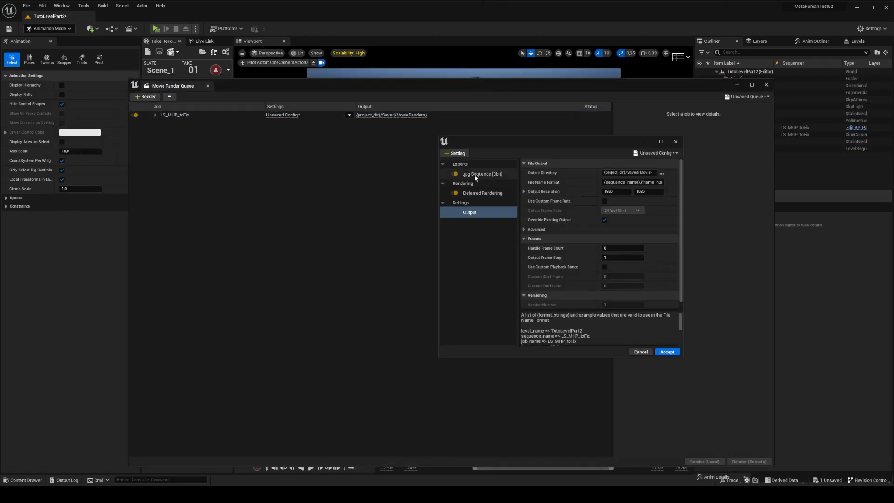
{"action": "left_click", "coordinate": [455, 153]}
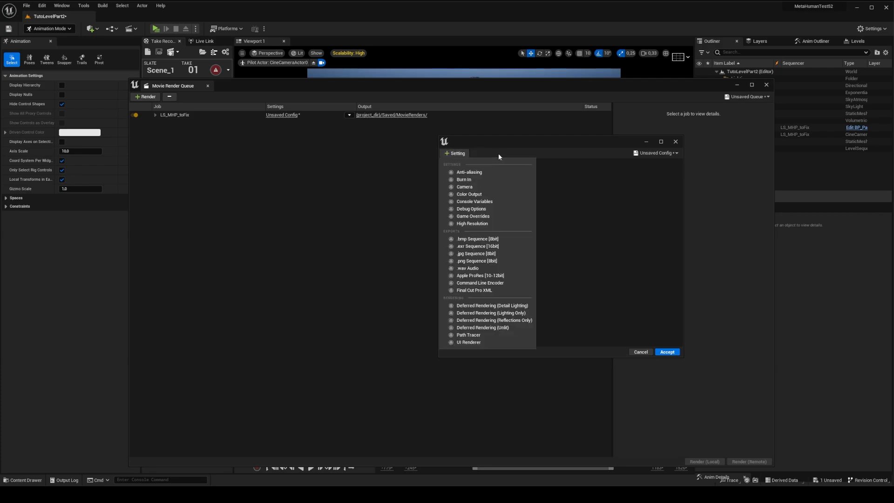
{"action": "left_click", "coordinate": [477, 261]}
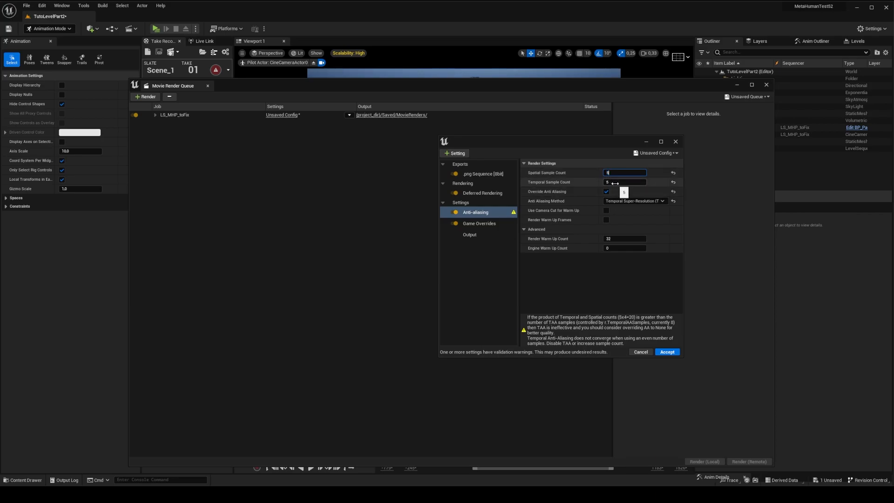
Set Spatial Sample Count to 5 and Temporal Sample Count to 2, and look up r.TemporalAASamples in the console
{"action": "key", "text": "Return"}
{"action": "left_click_drag", "start_coordinate": [614, 182], "coordinate": [601, 182]}
{"action": "left_click", "coordinate": [160, 480]}
{"action": "type", "text": "r.tempo"}
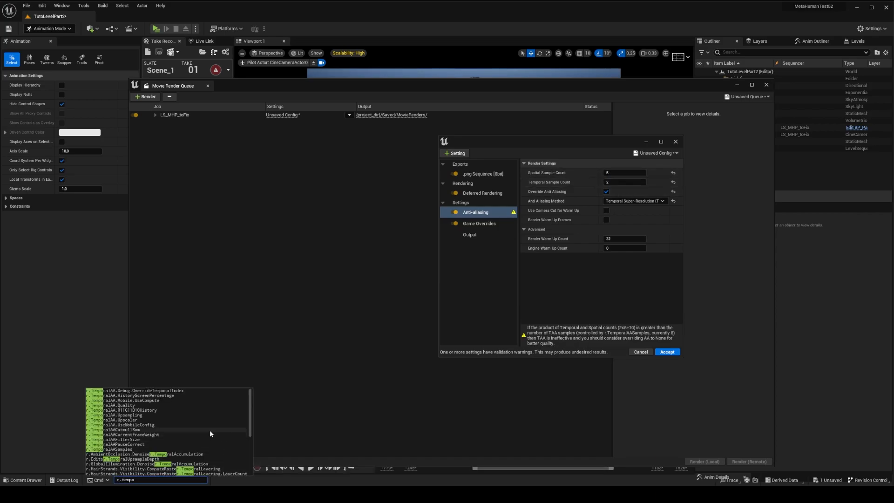
{"action": "left_click", "coordinate": [119, 450]}
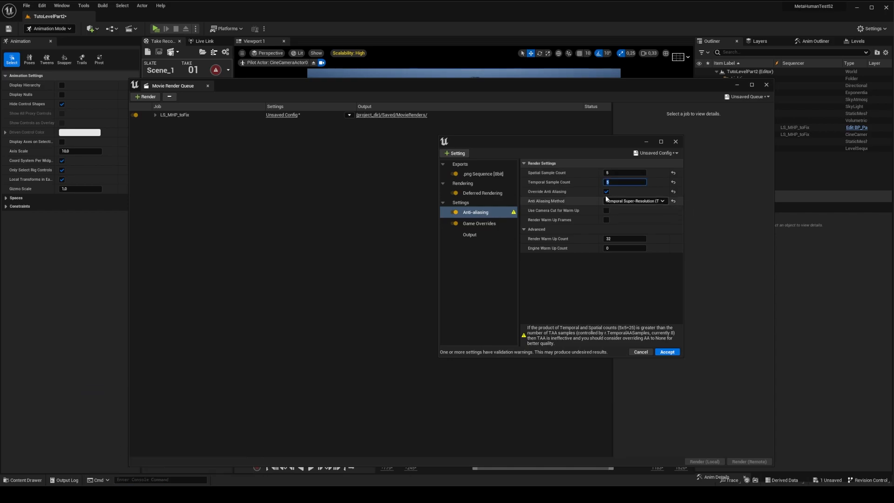
Try different anti-aliasing sample counts, settling on a Spatial Sample Count of 5 and a Temporal Sample Count of 4
{"action": "left_click", "coordinate": [609, 182]}
{"action": "type", "text": "5"}
{"action": "key", "text": "Return"}
{"action": "left_click", "coordinate": [611, 173]}
{"action": "type", "text": "4"}
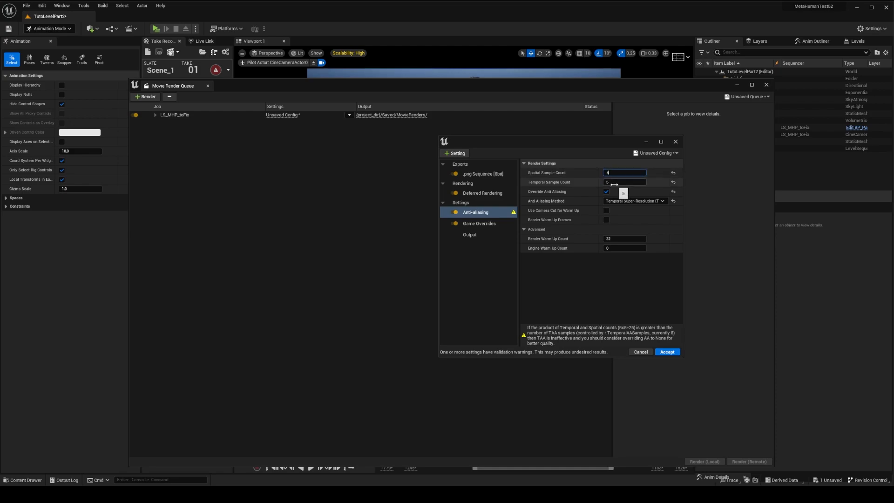
{"action": "key", "text": "Tab"}
{"action": "left_click", "coordinate": [614, 173]}
{"action": "type", "text": "5"}
{"action": "key", "text": "Tab"}
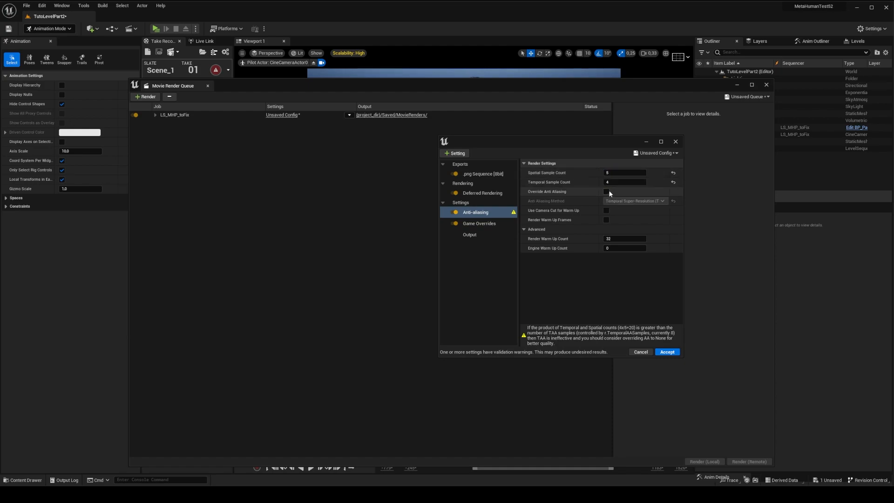
Toggle Override Anti Aliasing, accept the render settings, and render LS_MHP_toFix locally with the preview window moved aside
{"action": "left_click", "coordinate": [607, 191]}
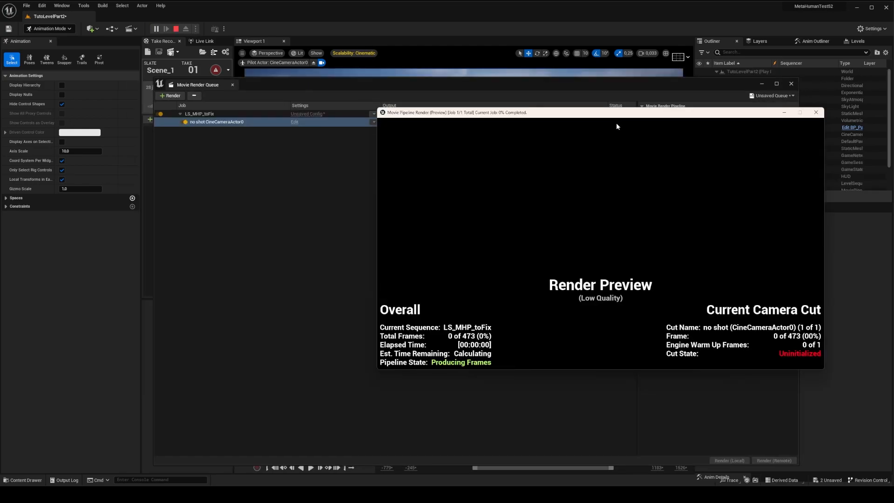
{"action": "left_click_drag", "start_coordinate": [670, 113], "coordinate": [565, 120]}
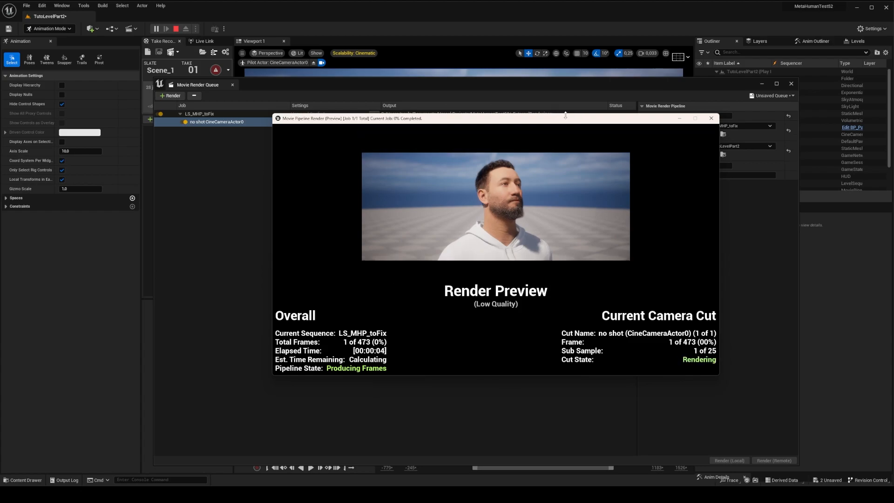